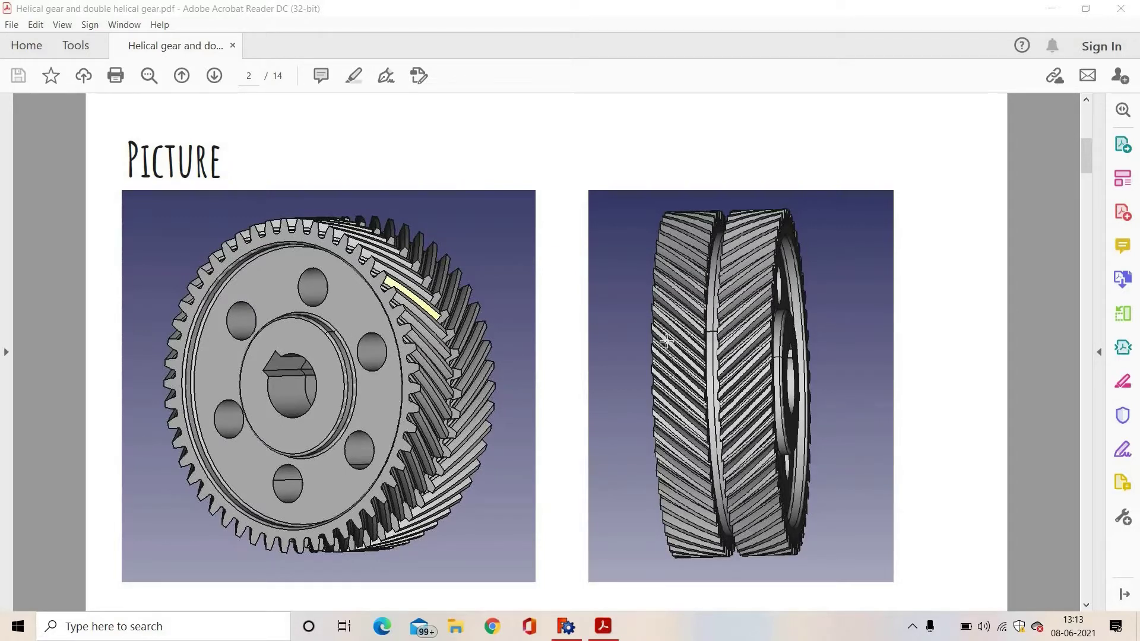
Step: Check the involute gear dimensions in the PDF guide, and switch to FreeCAD with the Part Design workbench active
{"action": "scroll", "coordinate": [667, 341], "scroll_direction": "down", "scroll_amount": 1}
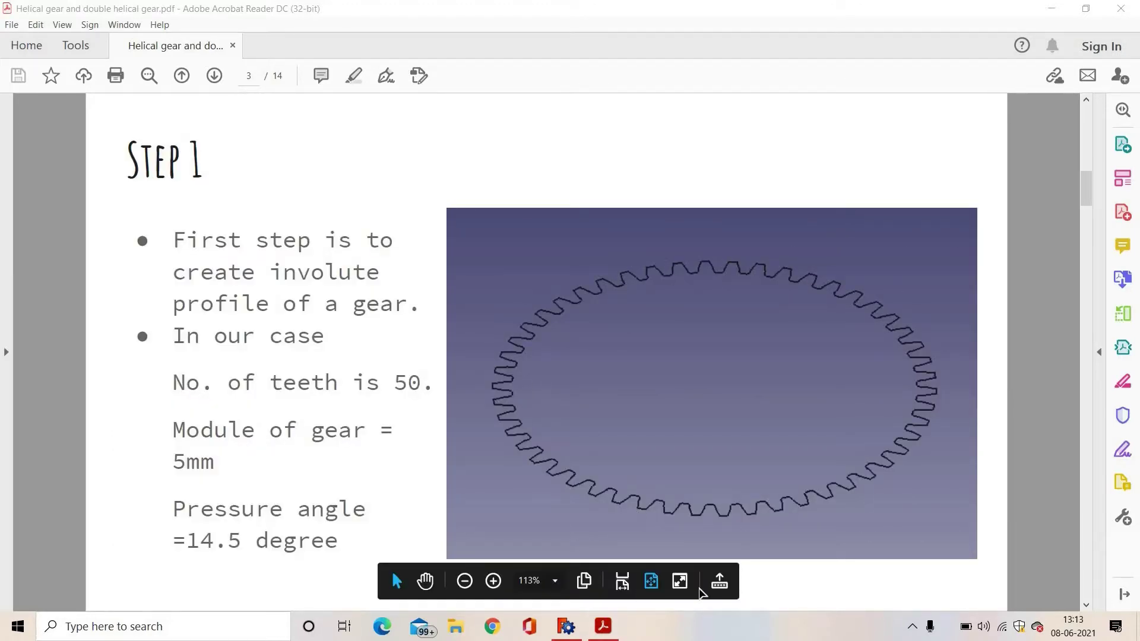
{"action": "left_click", "coordinate": [577, 633]}
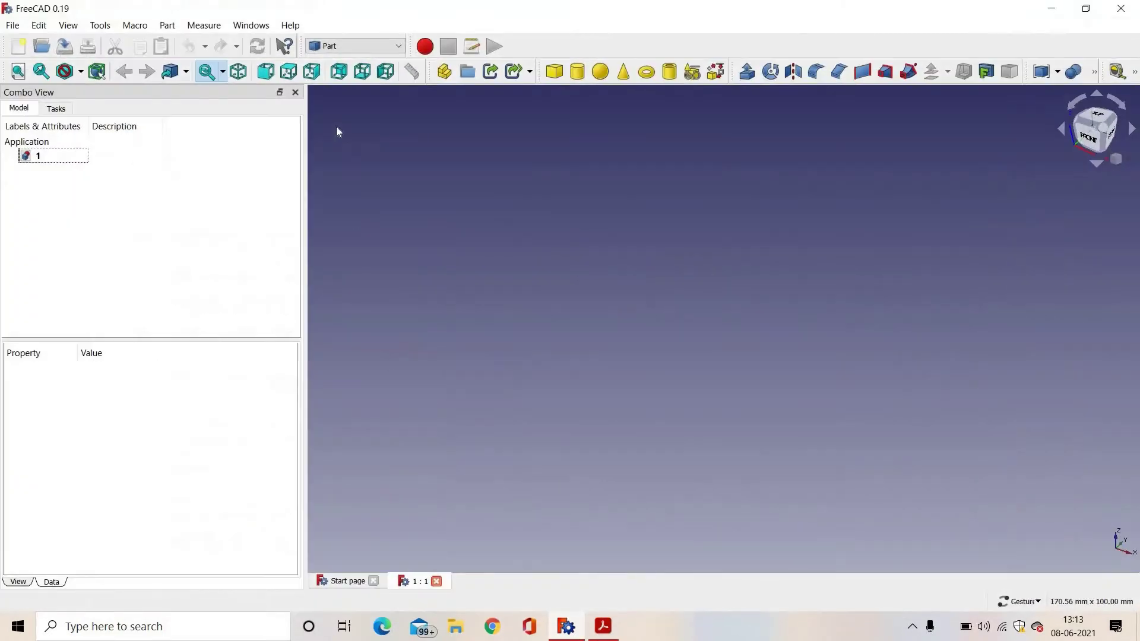
{"action": "left_click", "coordinate": [335, 52]}
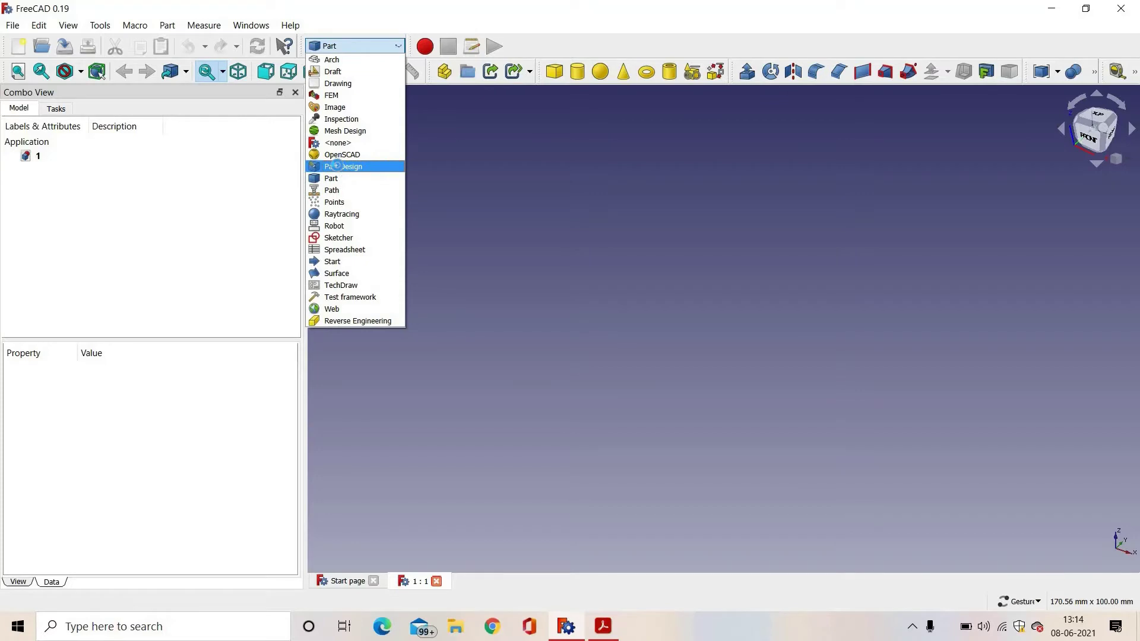
{"action": "left_click", "coordinate": [338, 165]}
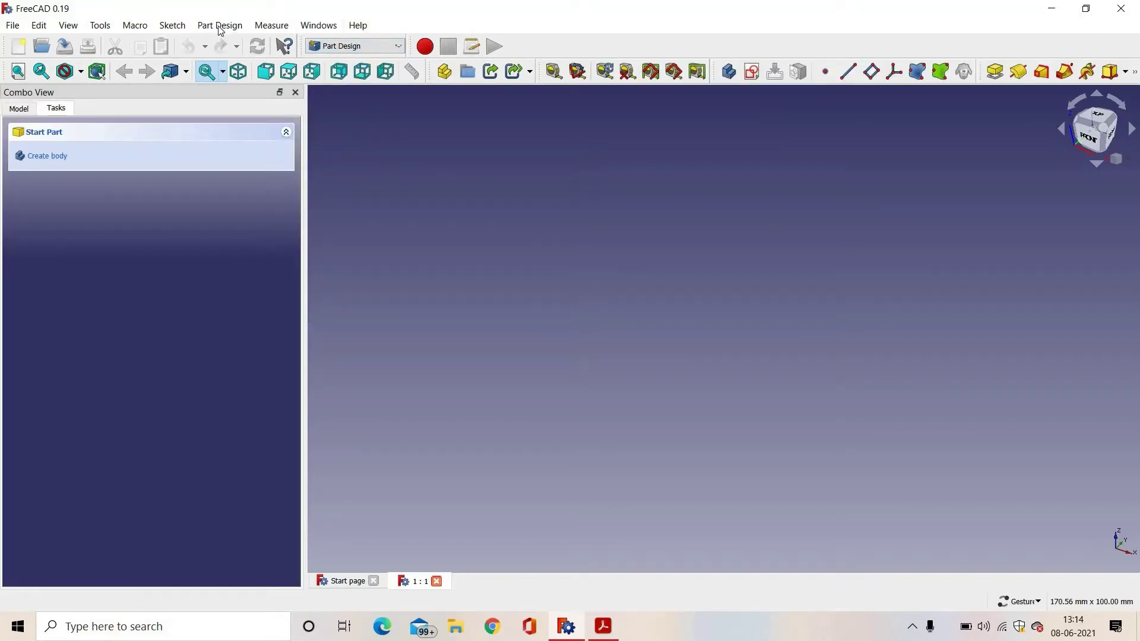
Step: Create an involute gear profile with 50 teeth, a 5 mm module and a 14.5° pressure angle
{"action": "left_click", "coordinate": [225, 29]}
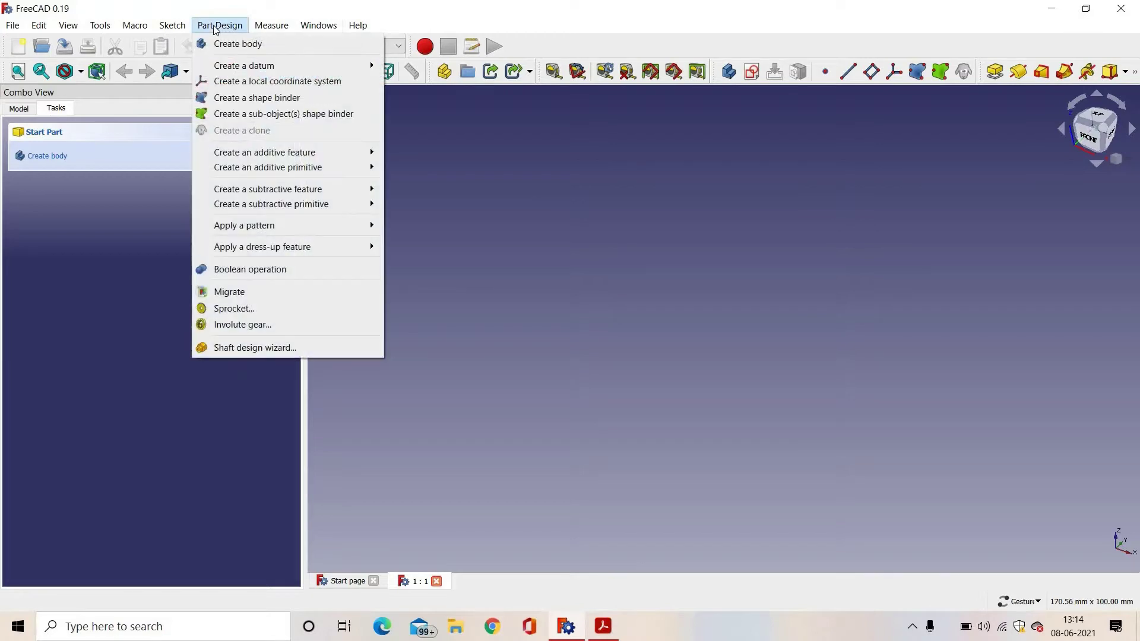
{"action": "left_click", "coordinate": [246, 326]}
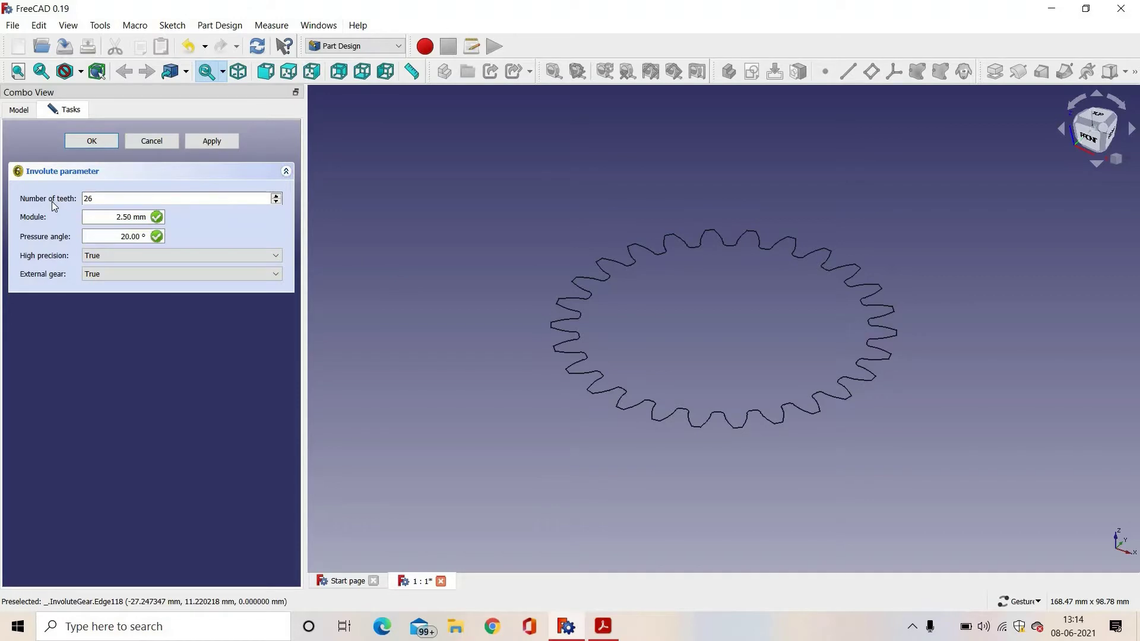
{"action": "double_click", "coordinate": [95, 198]}
{"action": "type", "text": "50"}
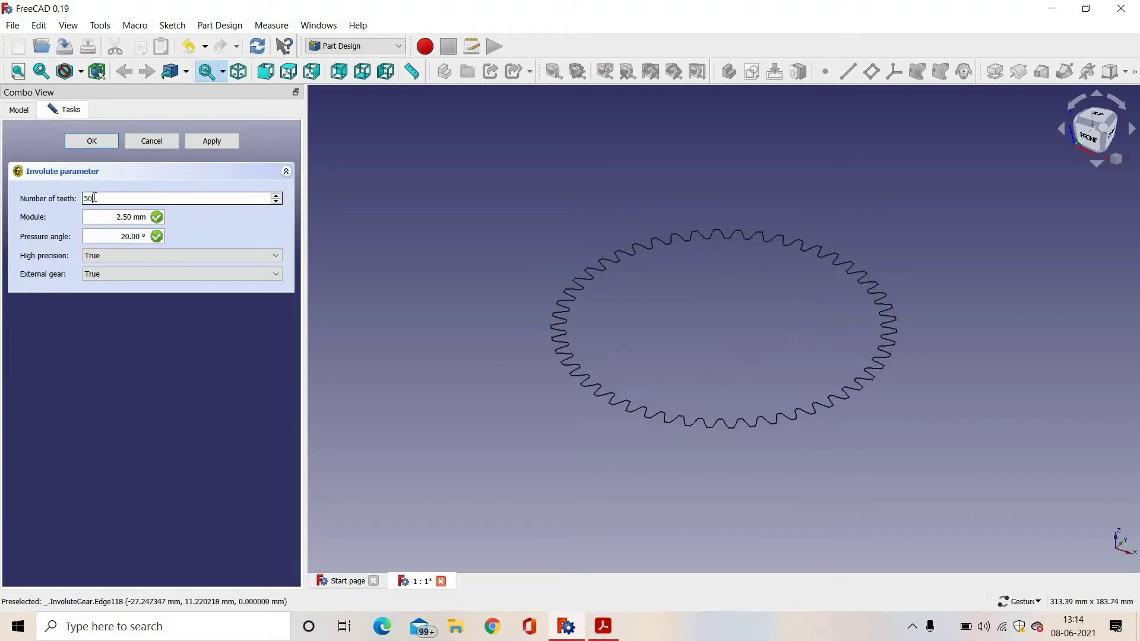
{"action": "key", "text": "Tab"}
{"action": "type", "text": "5"}
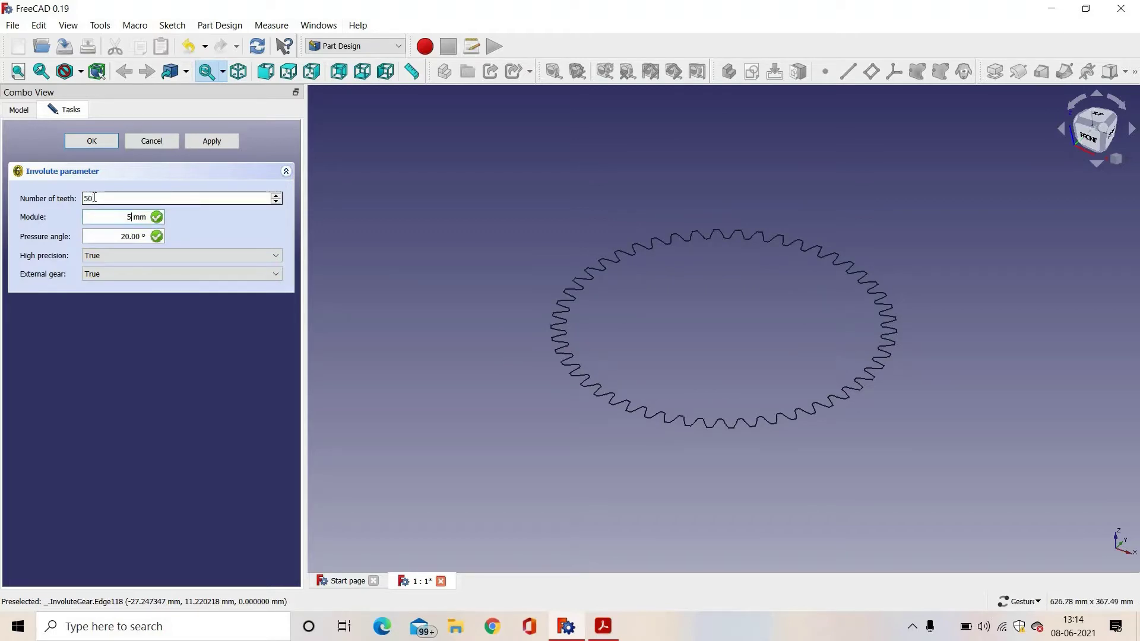
{"action": "key", "text": "Tab"}
{"action": "type", "text": "14"}
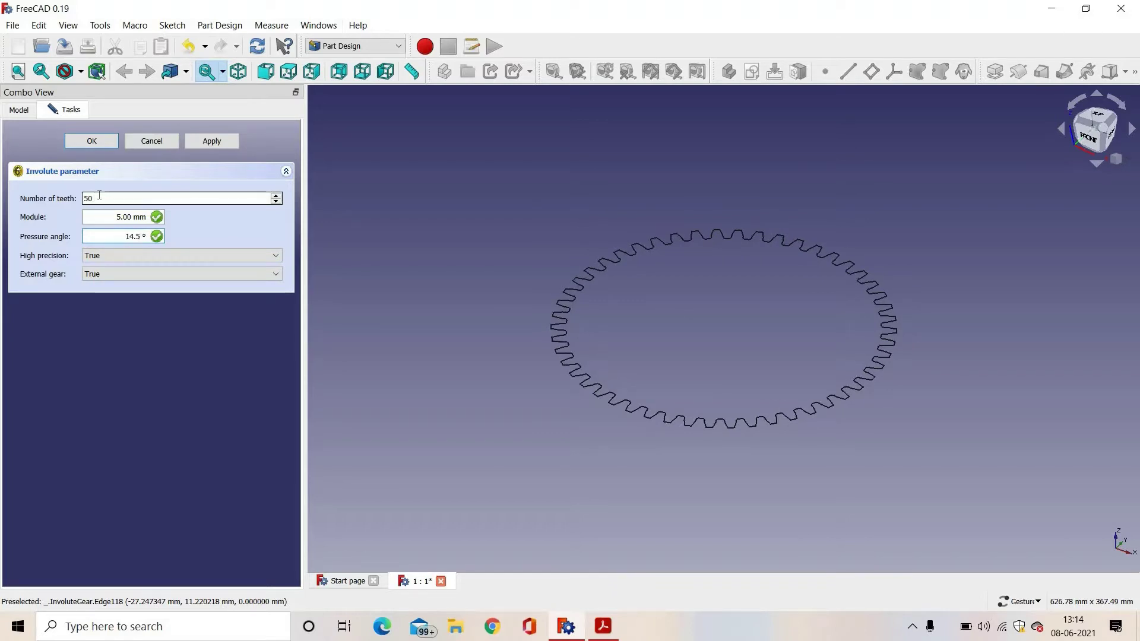
{"action": "left_click", "coordinate": [101, 140]}
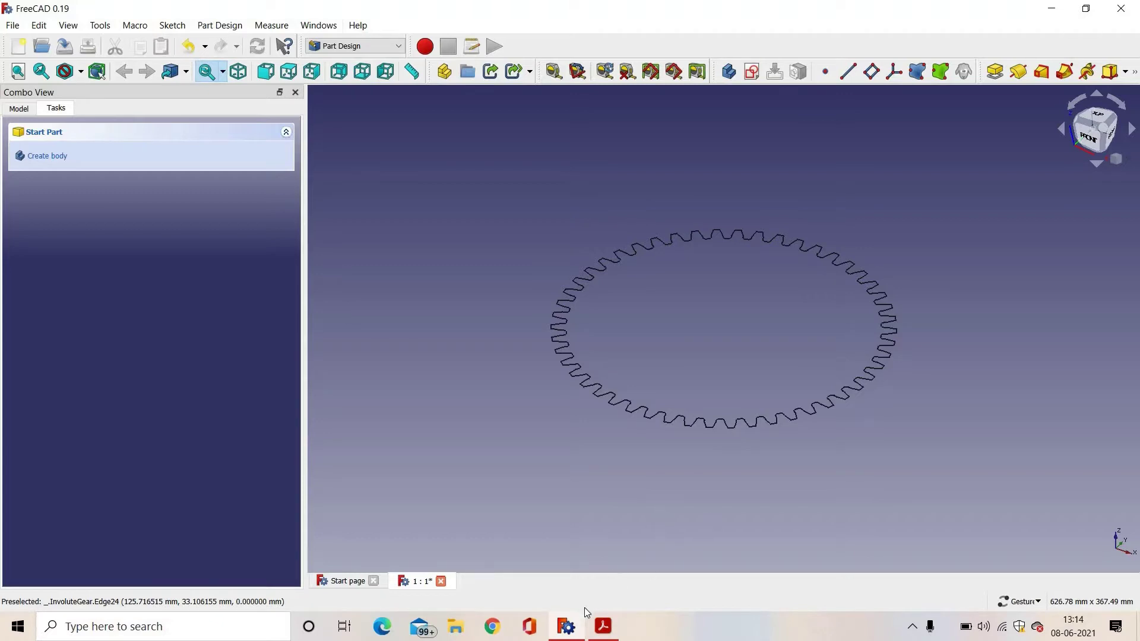
Step: Consult the helix dimensions on the Step 2 page of the PDF guide, and switch FreeCAD to the Part workbench
{"action": "left_click", "coordinate": [604, 627]}
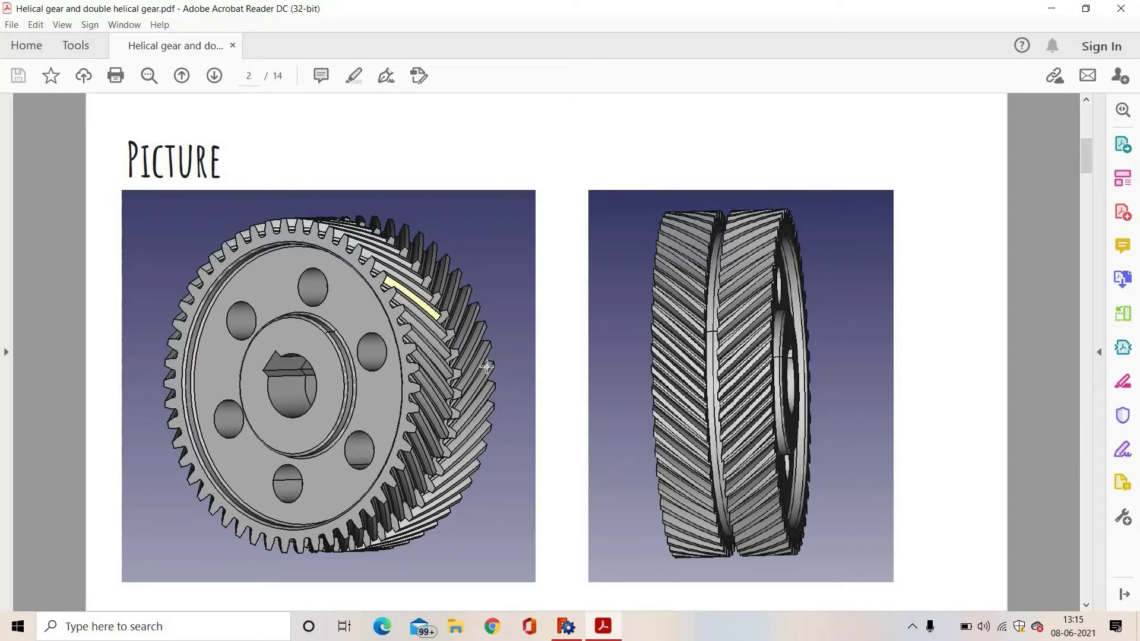
{"action": "scroll", "coordinate": [487, 366], "scroll_direction": "down", "scroll_amount": 5}
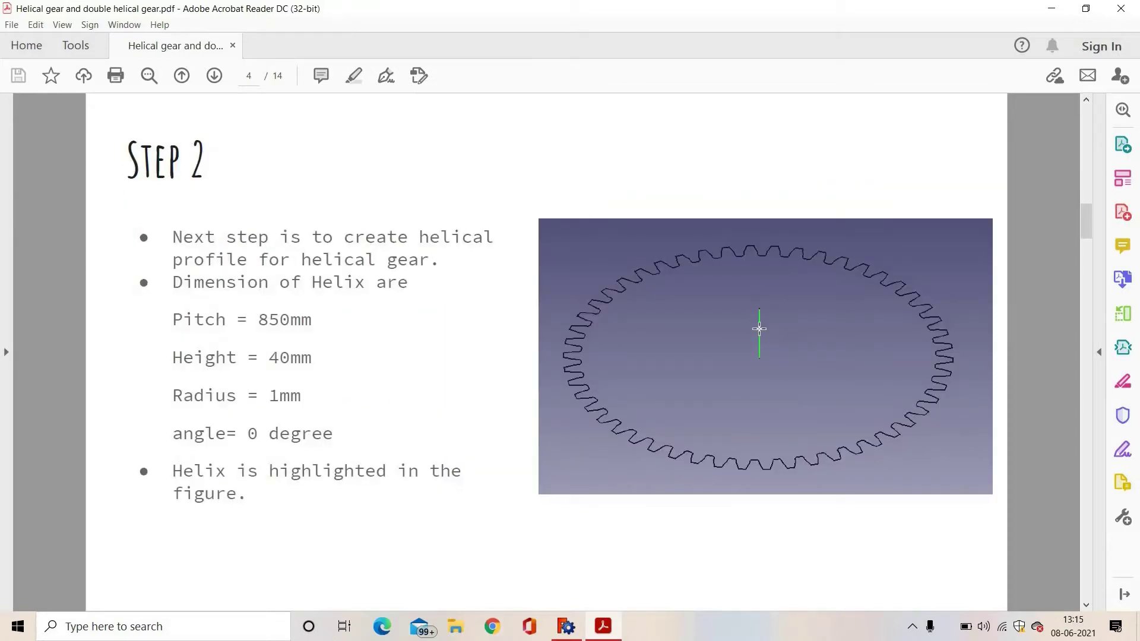
{"action": "left_click", "coordinate": [569, 628]}
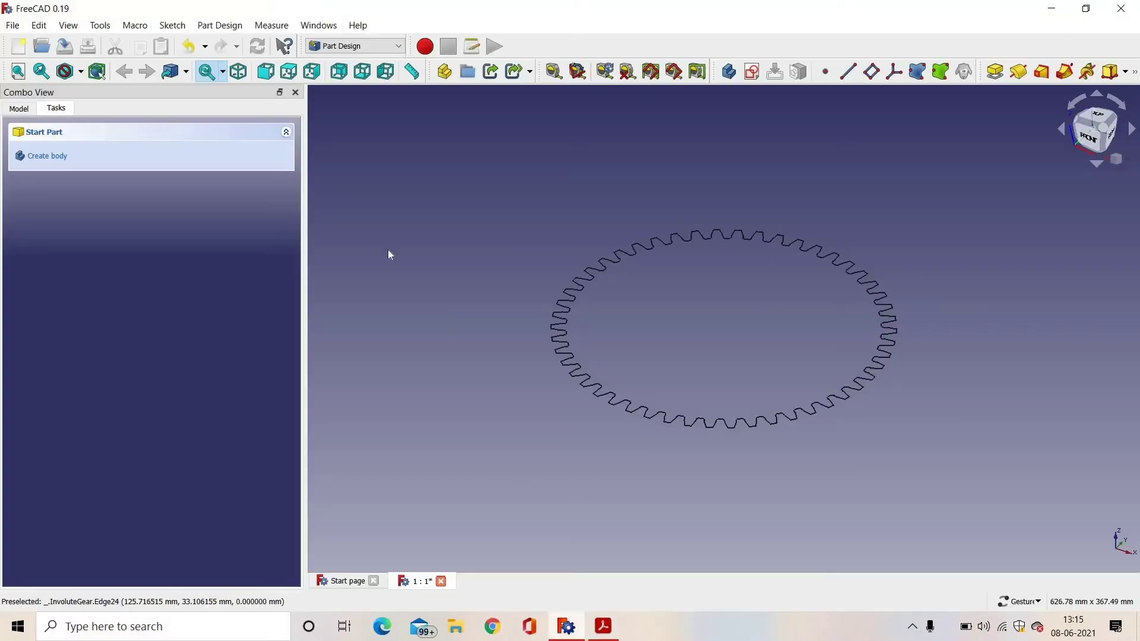
{"action": "left_click", "coordinate": [356, 47]}
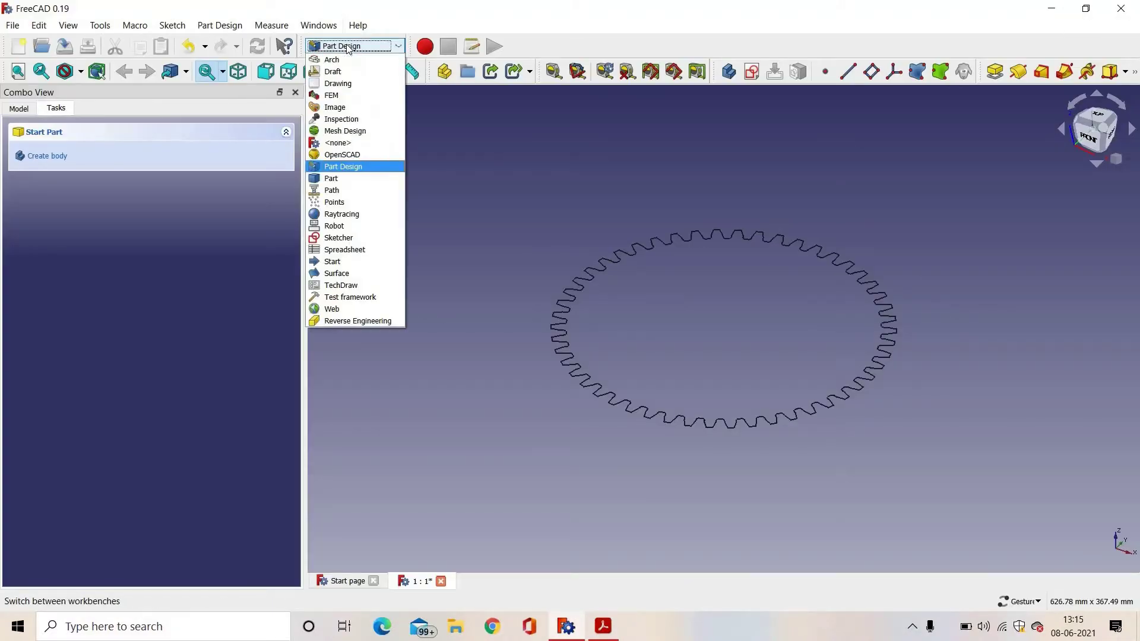
{"action": "left_click", "coordinate": [332, 179]}
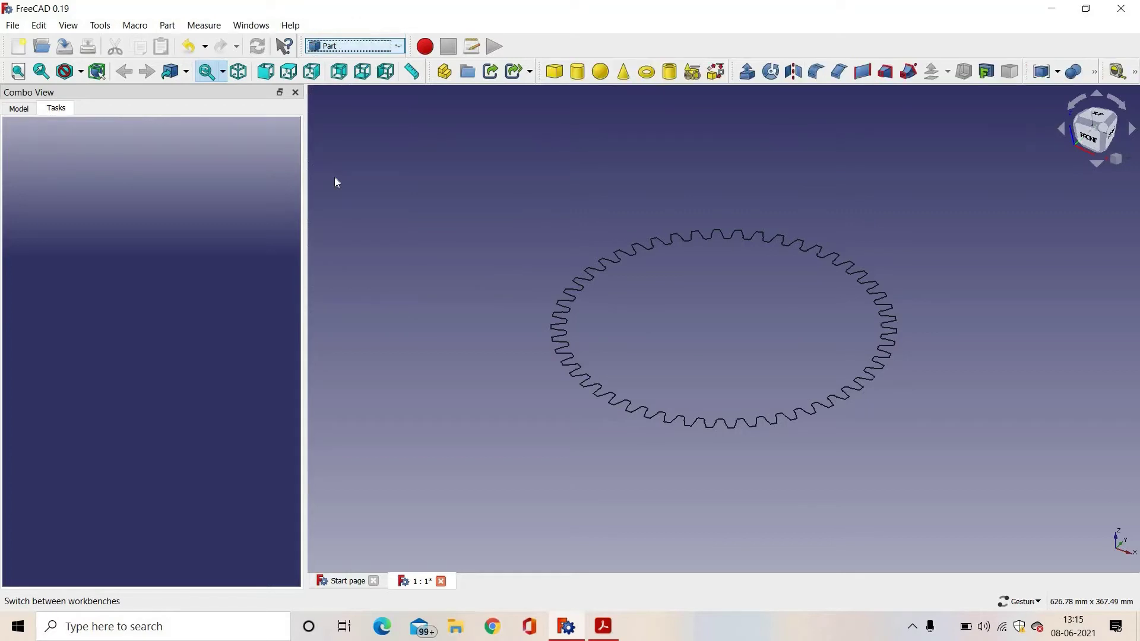
Step: Create a helix primitive at the gear's centre with a pitch of 850 mm and a height of 40 mm
{"action": "left_click", "coordinate": [692, 73]}
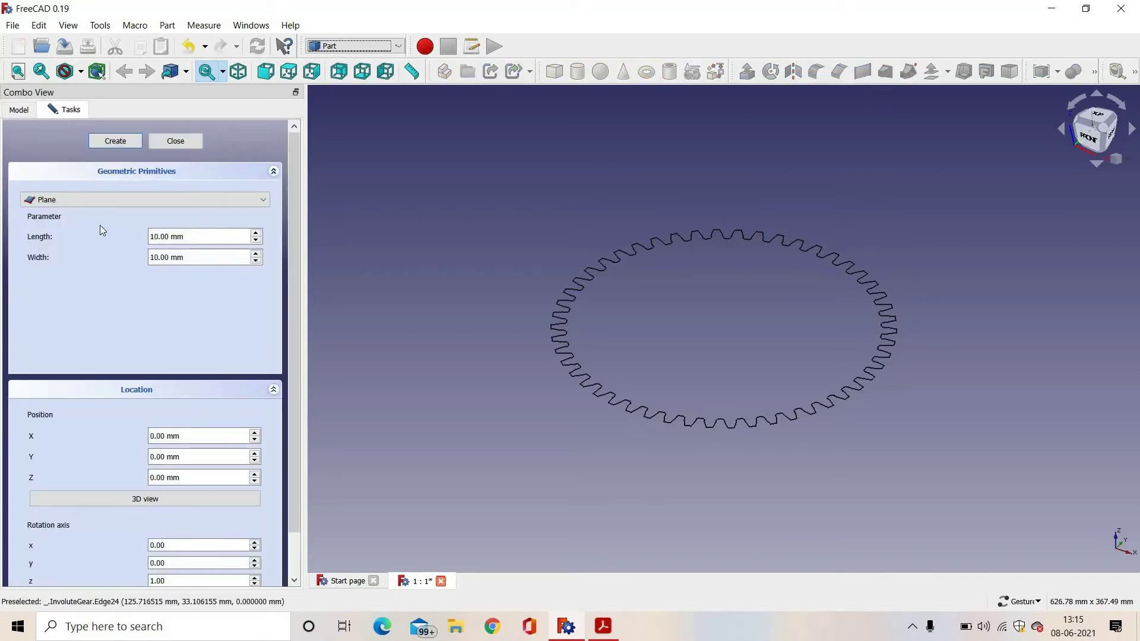
{"action": "left_click", "coordinate": [63, 200]}
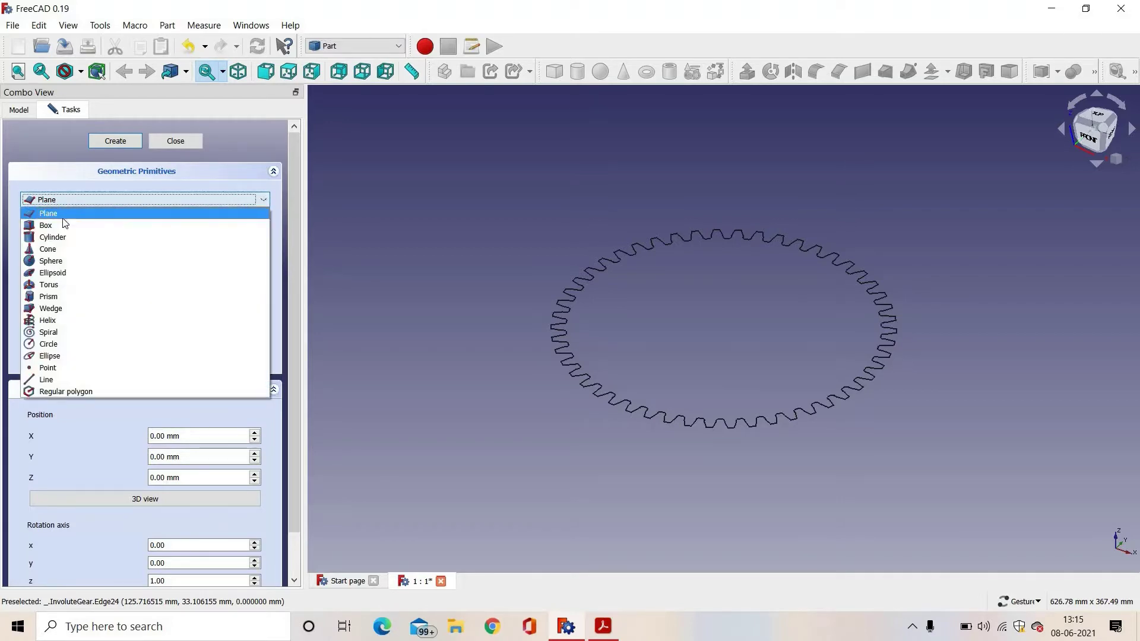
{"action": "left_click", "coordinate": [64, 319]}
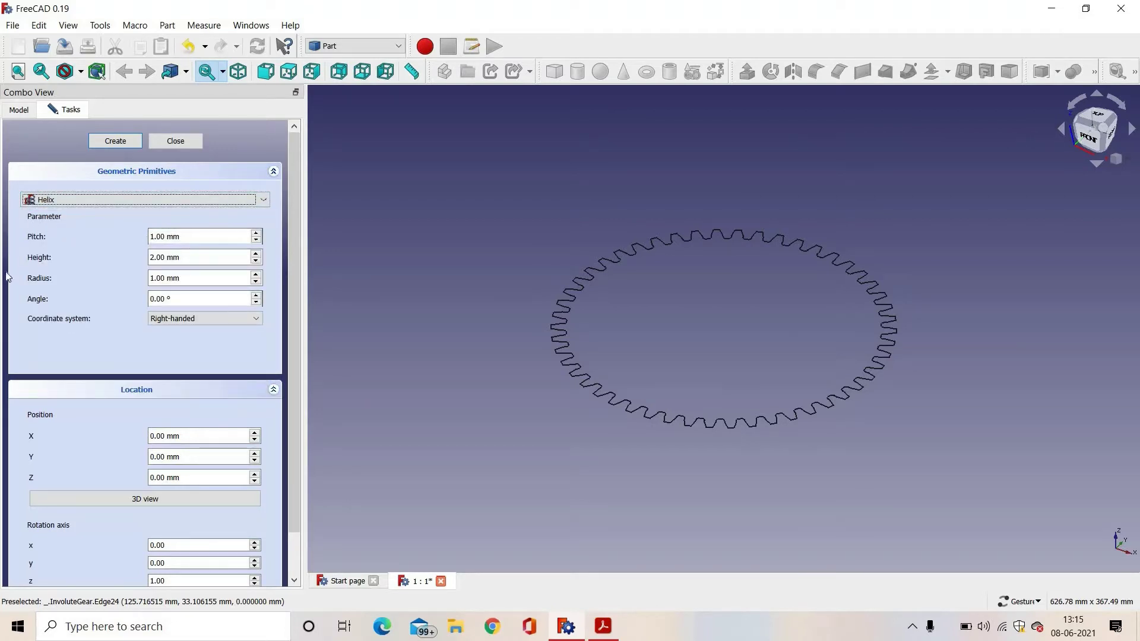
{"action": "left_click", "coordinate": [165, 237]}
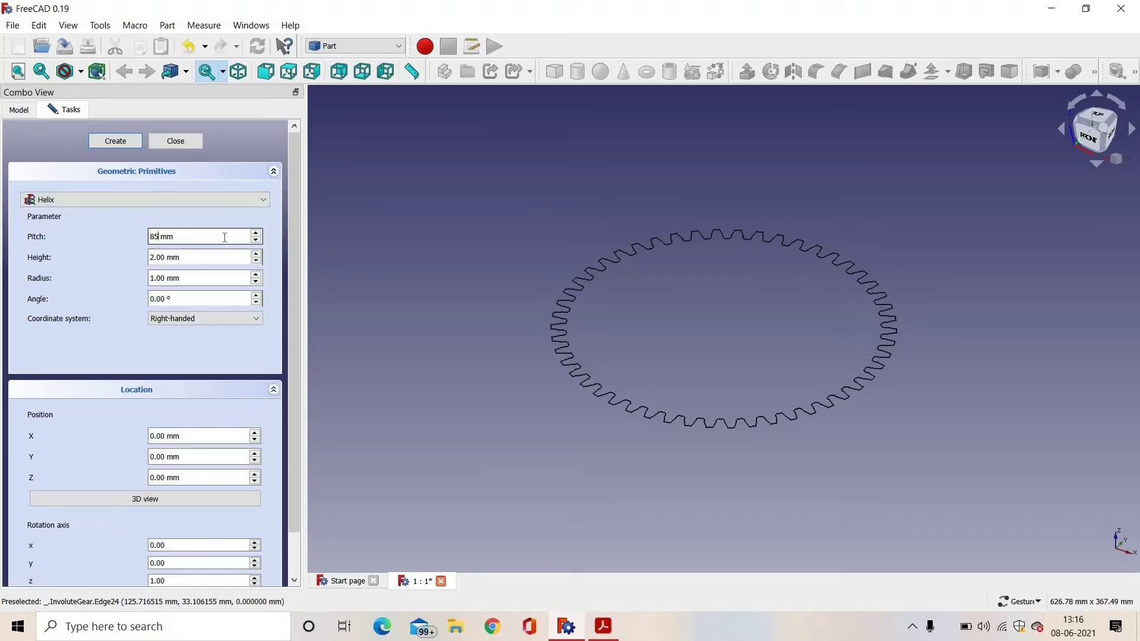
{"action": "key", "text": "Tab"}
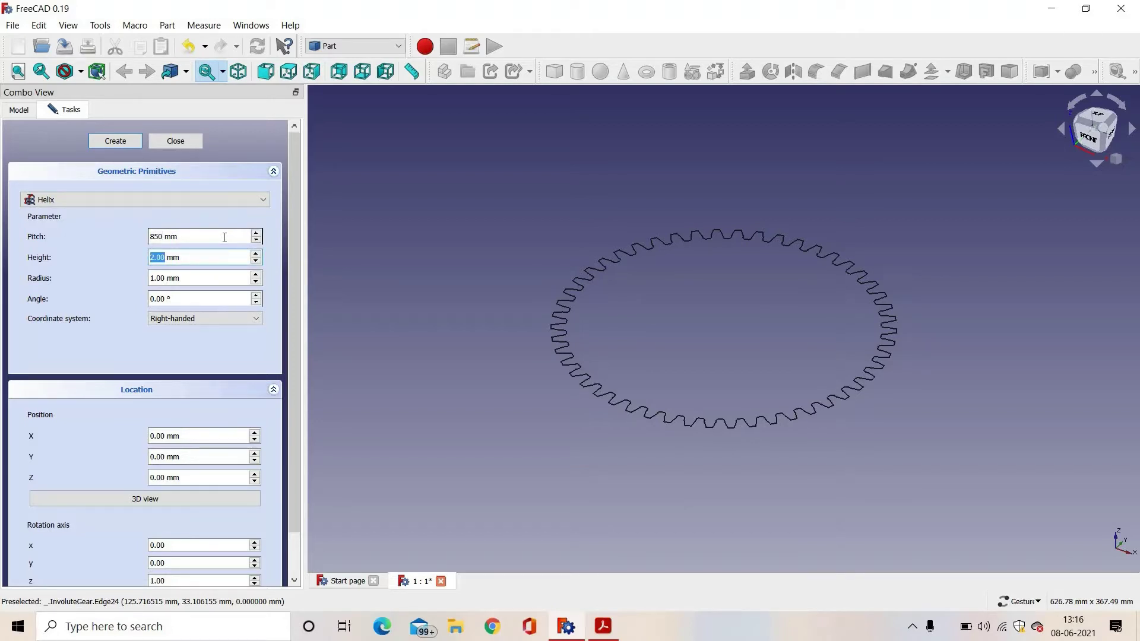
{"action": "type", "text": "4"}
{"action": "key", "text": "Tab"}
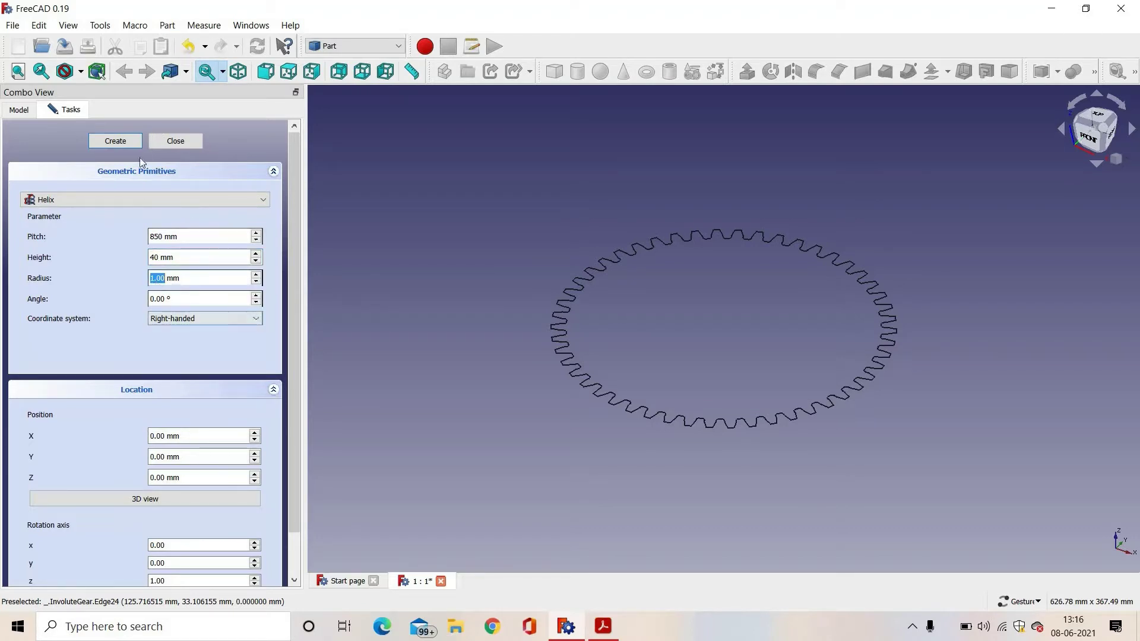
{"action": "left_click", "coordinate": [117, 141]}
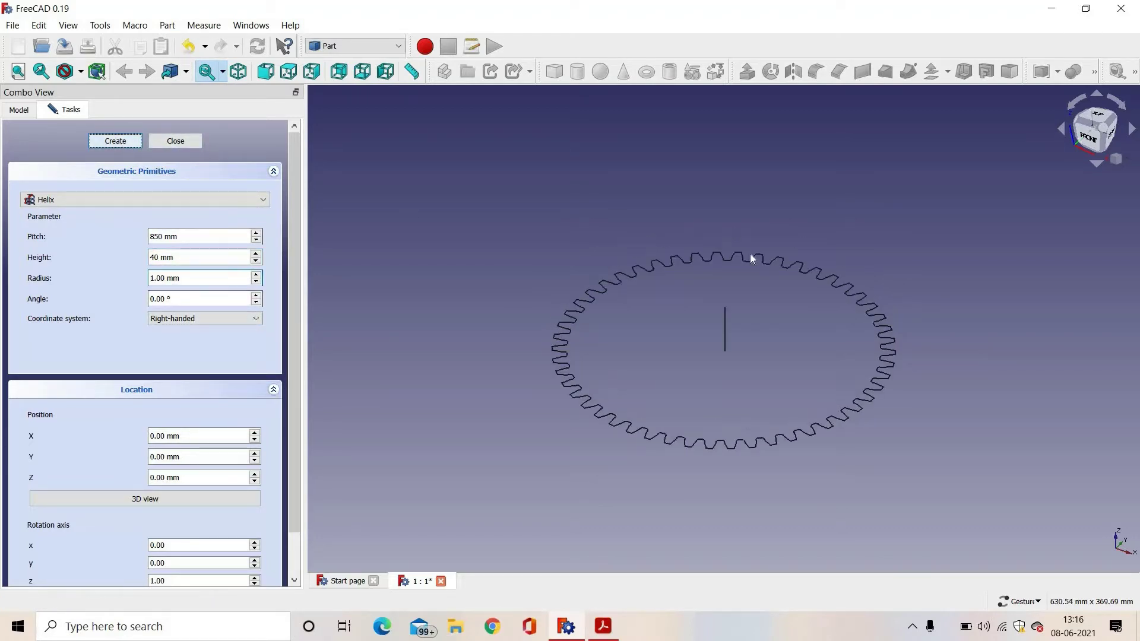
{"action": "left_click", "coordinate": [177, 141]}
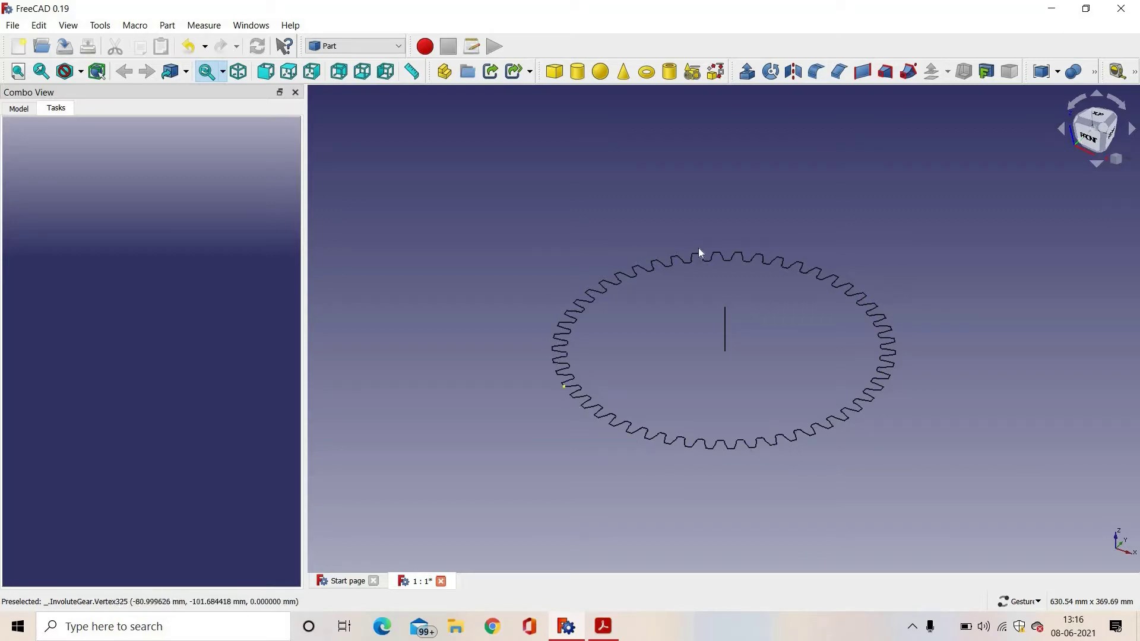
{"action": "left_click_drag", "start_coordinate": [889, 220], "coordinate": [724, 327]}
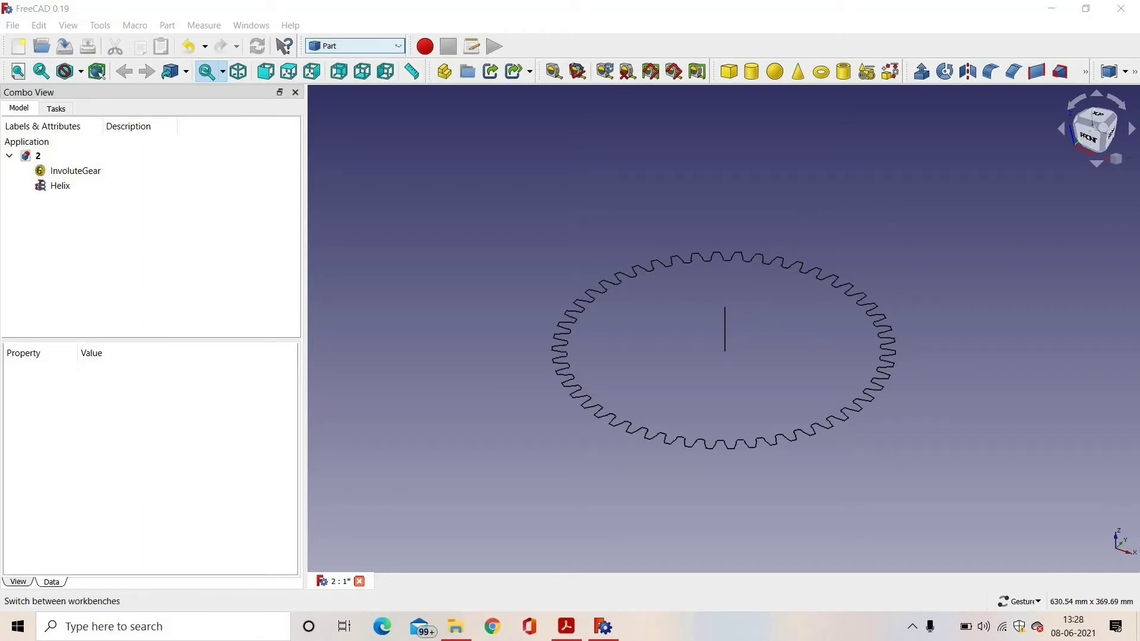
Step: Sweep the involute gear profile along the helix edge with the Create solid and Frenet options enabled
{"action": "left_click", "coordinate": [1085, 74]}
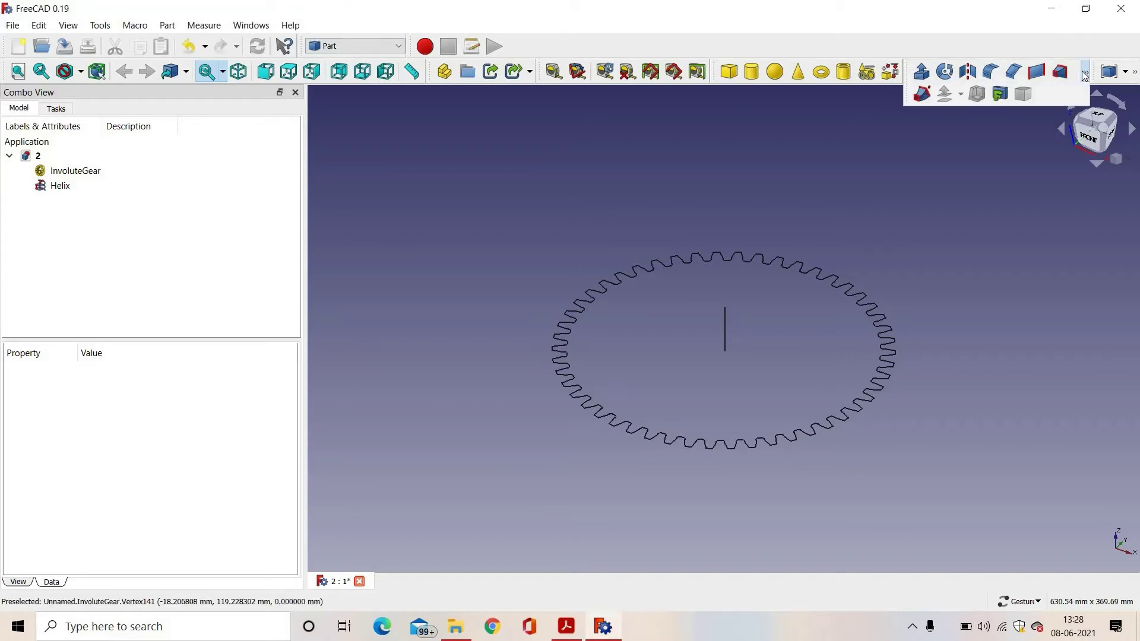
{"action": "left_click", "coordinate": [922, 95]}
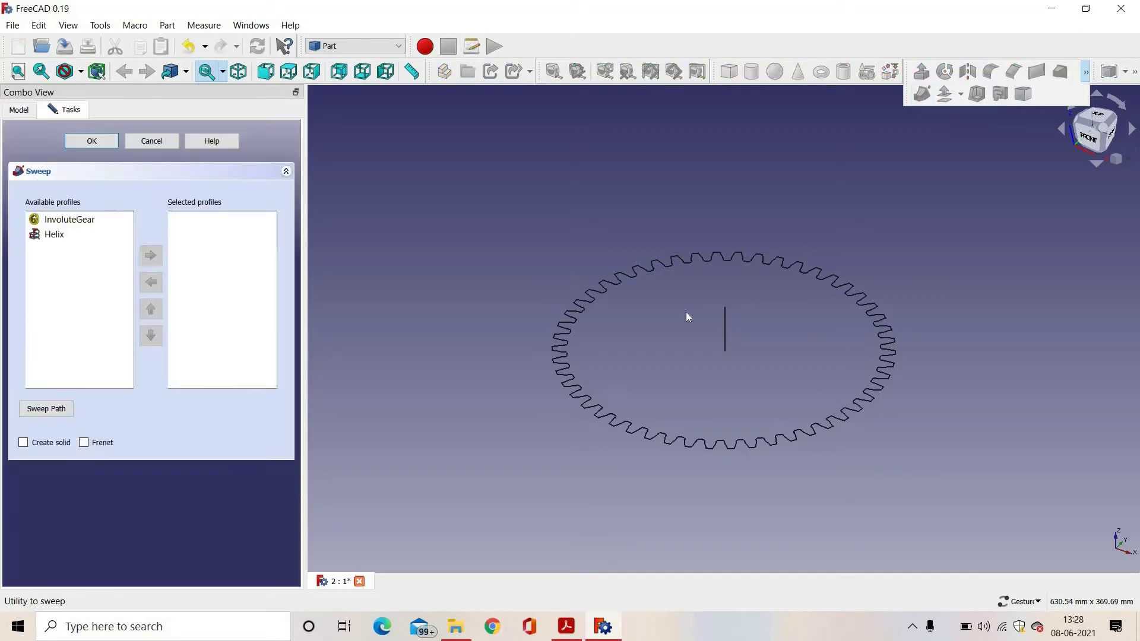
{"action": "left_click", "coordinate": [60, 236]}
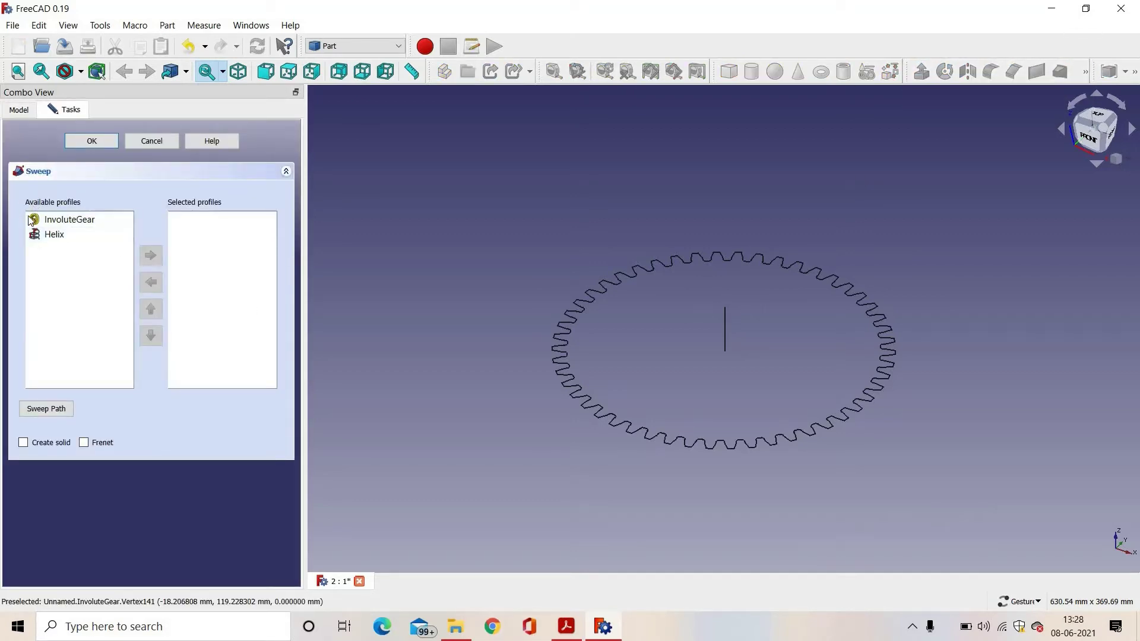
{"action": "left_click", "coordinate": [153, 255]}
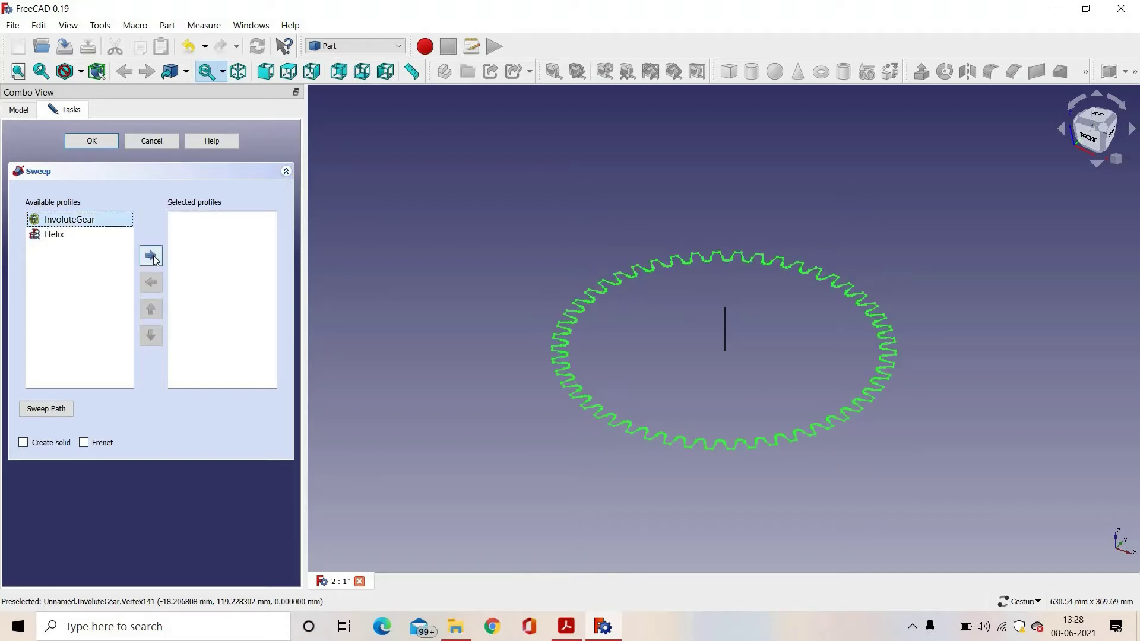
{"action": "left_click", "coordinate": [47, 410]}
{"action": "left_click", "coordinate": [725, 324]}
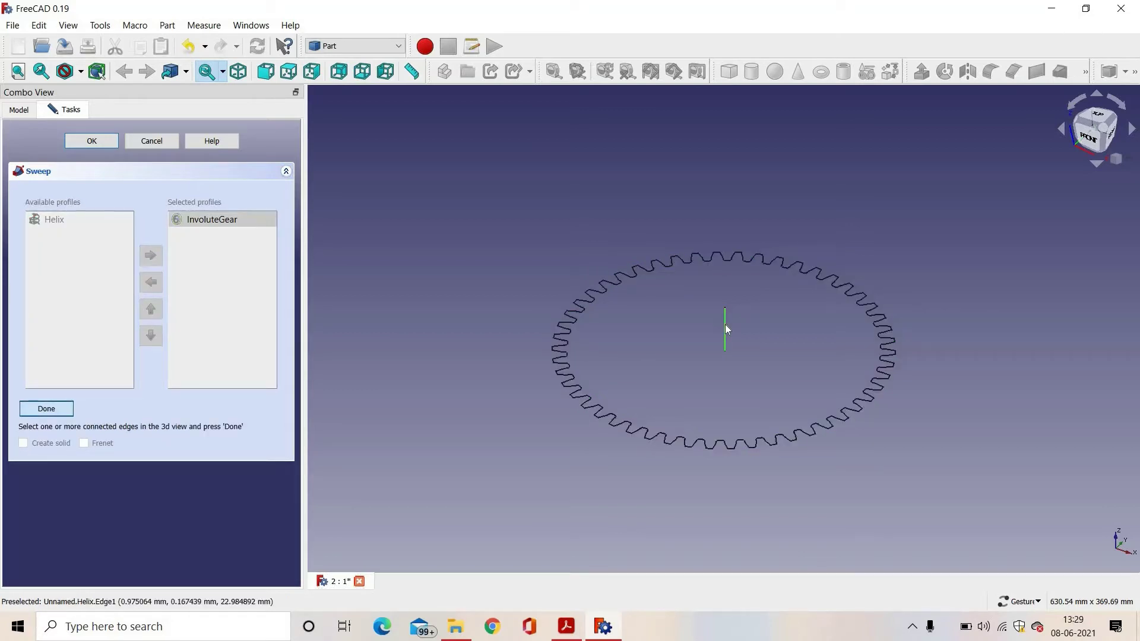
{"action": "left_click", "coordinate": [43, 411]}
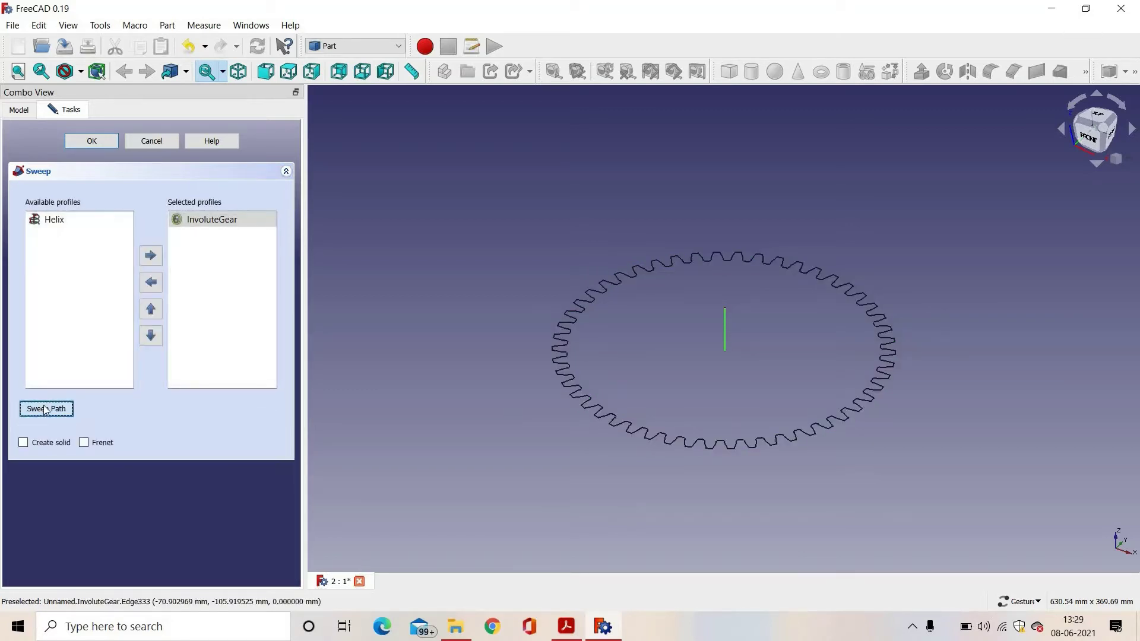
{"action": "left_click", "coordinate": [23, 443]}
{"action": "left_click", "coordinate": [83, 443]}
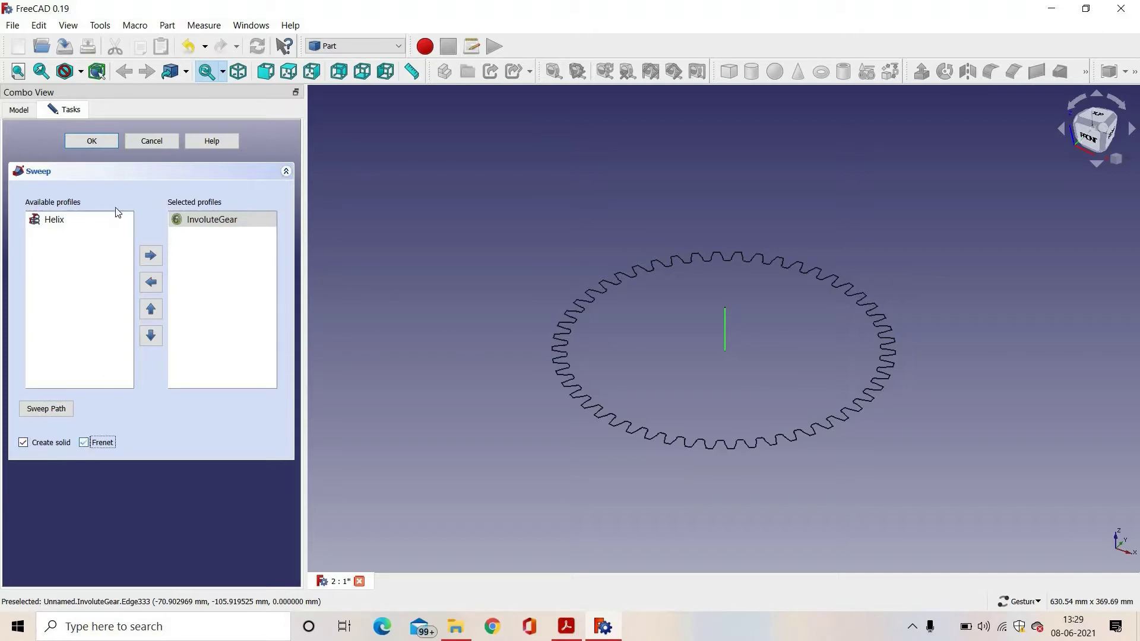
{"action": "left_click", "coordinate": [95, 140]}
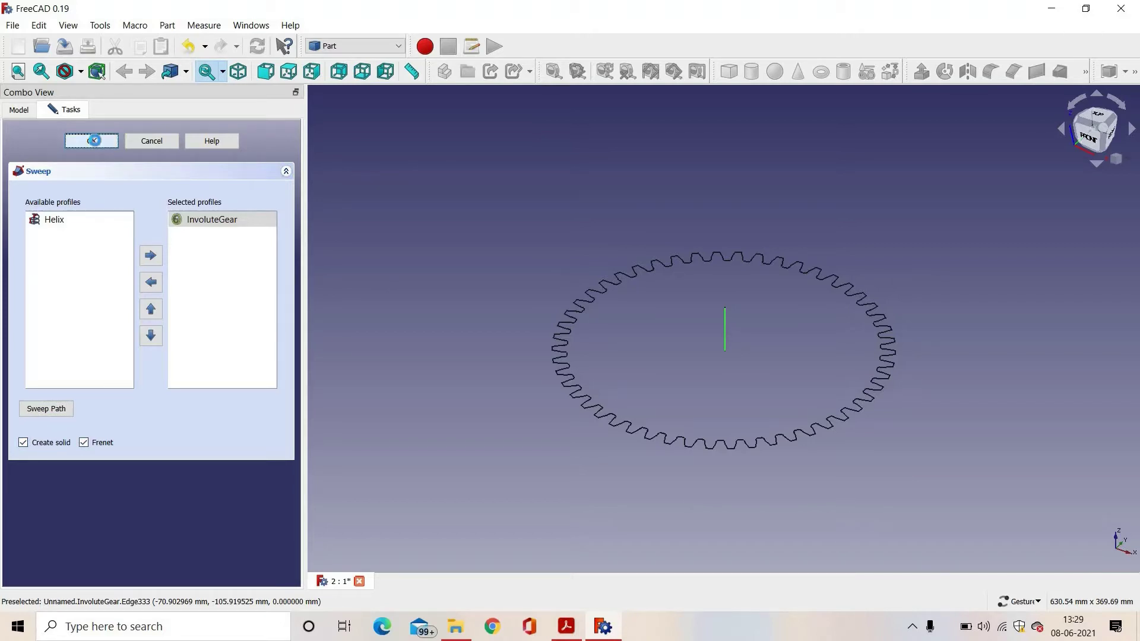
{"action": "left_click_drag", "start_coordinate": [544, 163], "coordinate": [820, 293]}
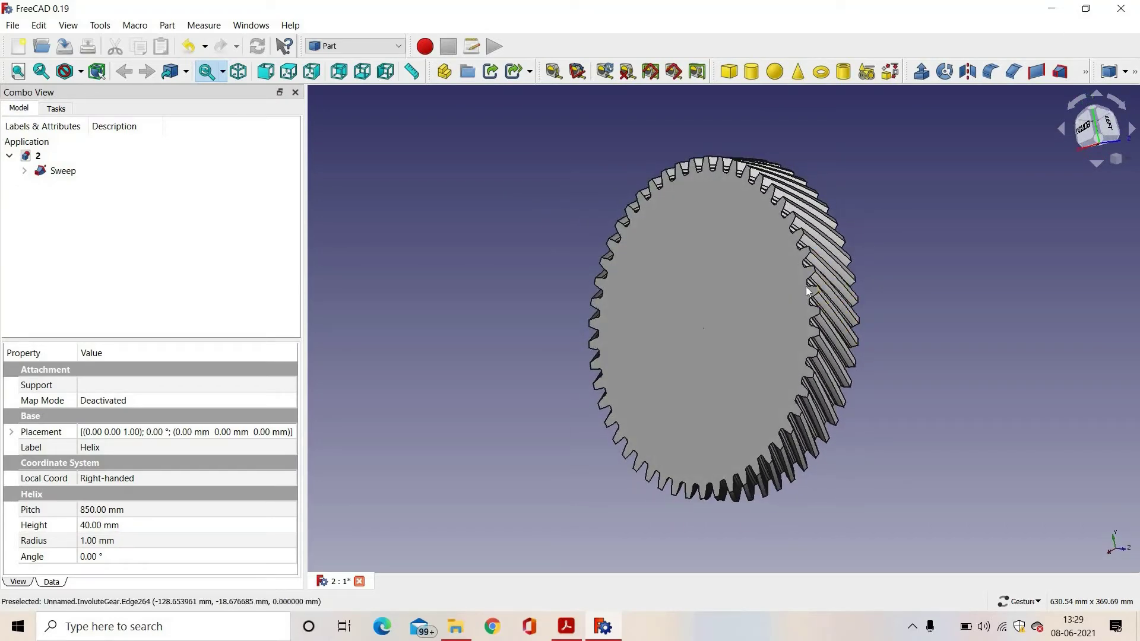
{"action": "left_click_drag", "start_coordinate": [857, 237], "coordinate": [807, 263]}
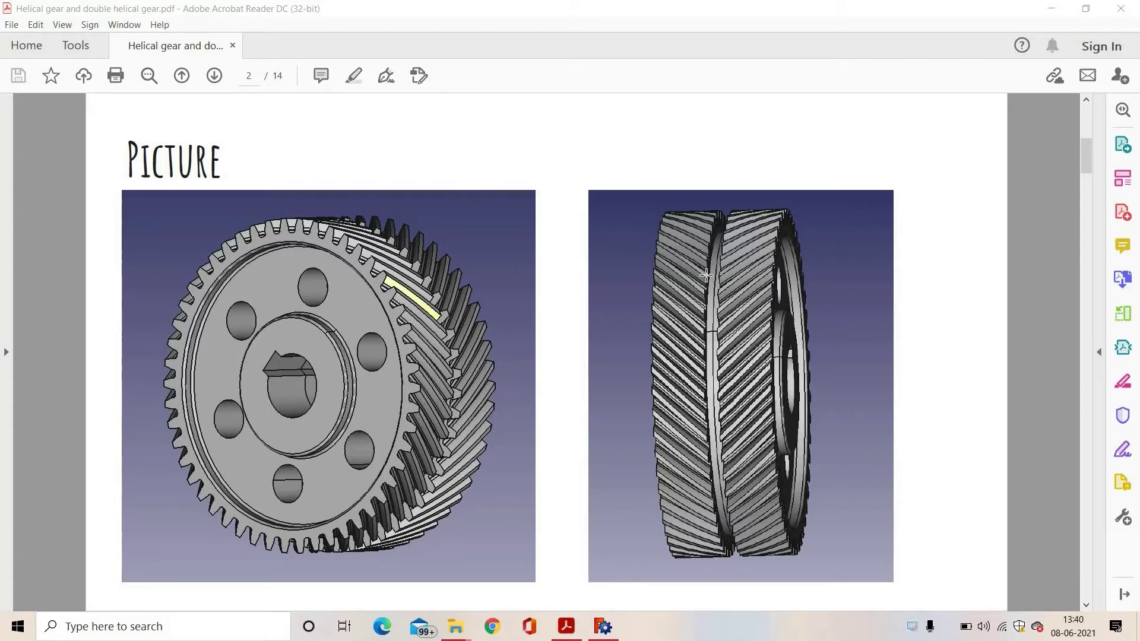
Step: Consult the Step 4 Extrude page of the PDF guide for the extrusion length and diameter, and return to FreeCAD
{"action": "scroll", "coordinate": [727, 274], "scroll_direction": "down", "scroll_amount": 3}
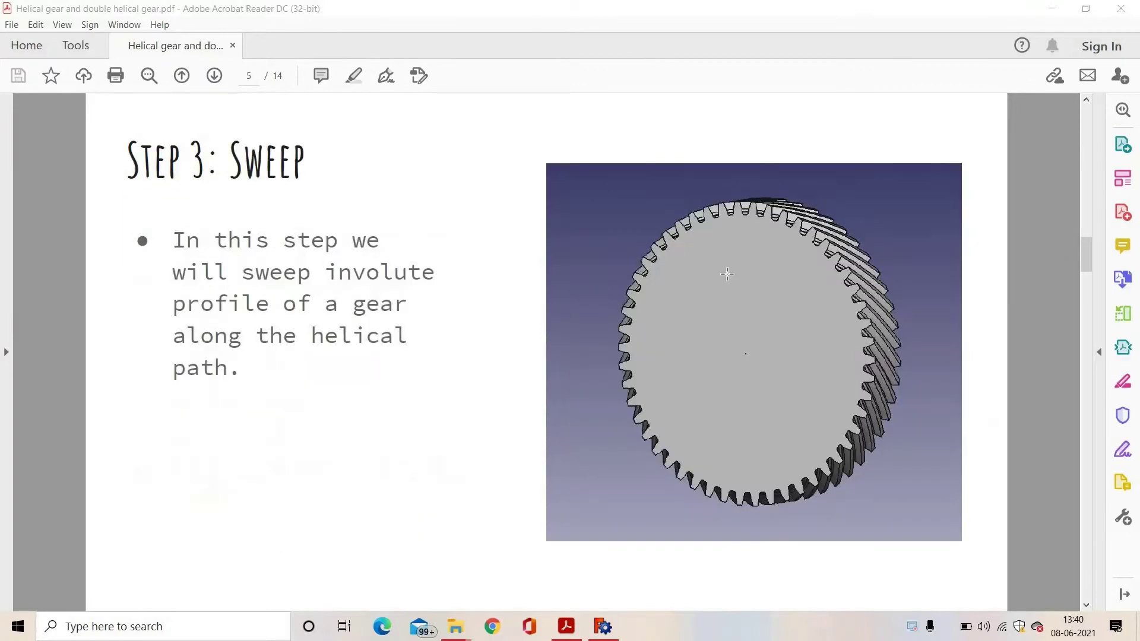
{"action": "scroll", "coordinate": [728, 279], "scroll_direction": "down", "scroll_amount": 1}
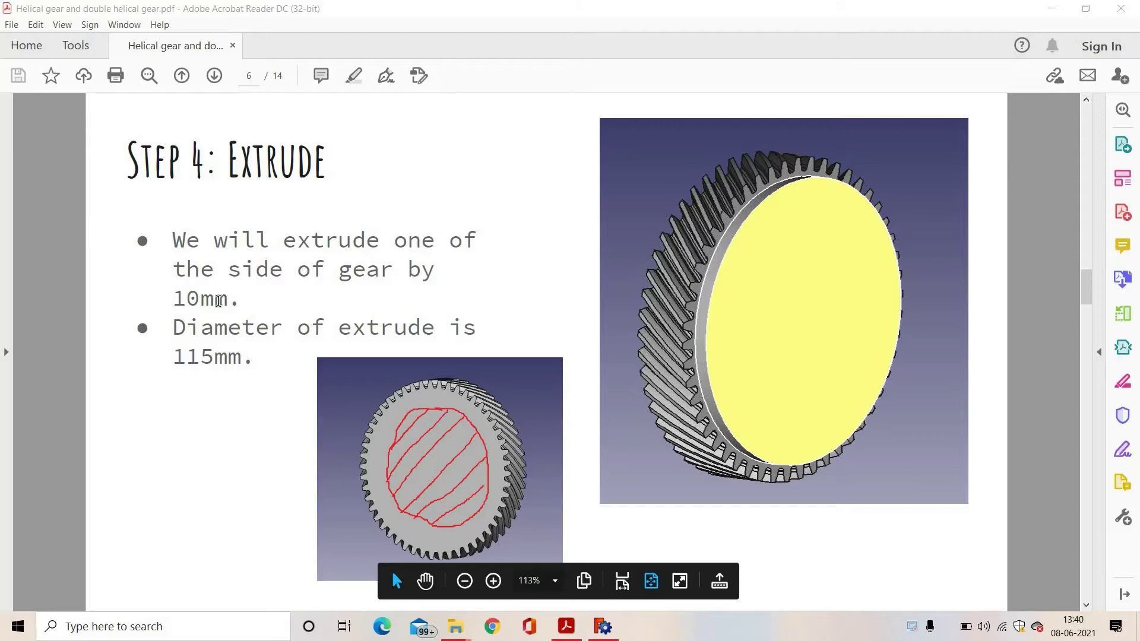
{"action": "left_click_drag", "start_coordinate": [186, 300], "coordinate": [228, 300]}
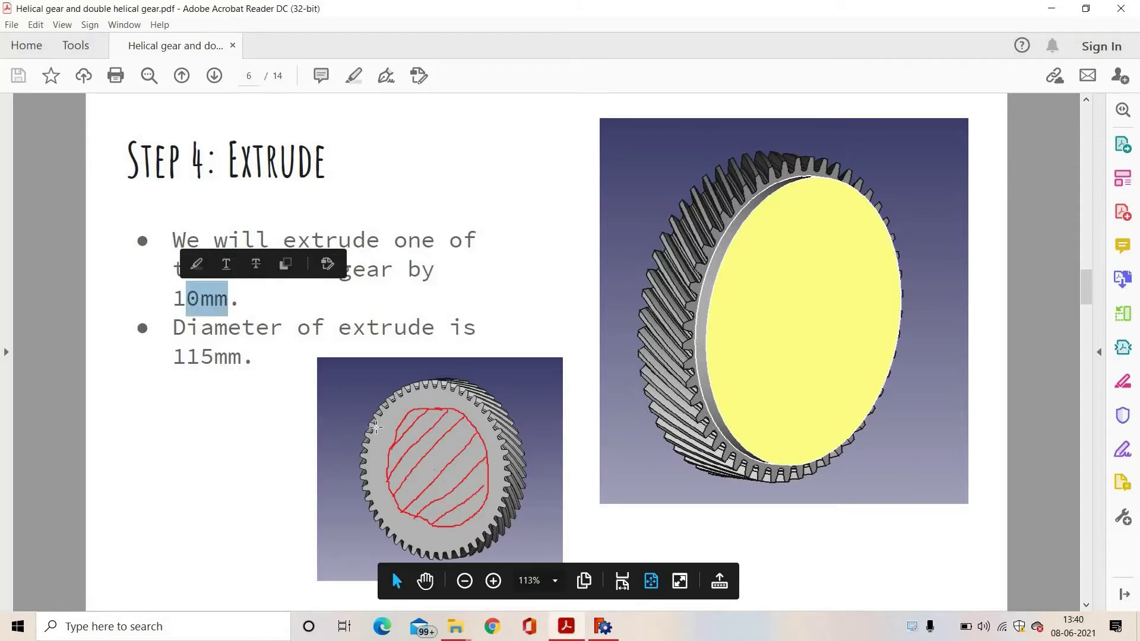
{"action": "left_click_drag", "start_coordinate": [410, 409], "coordinate": [385, 473]}
{"action": "double_click", "coordinate": [189, 357]}
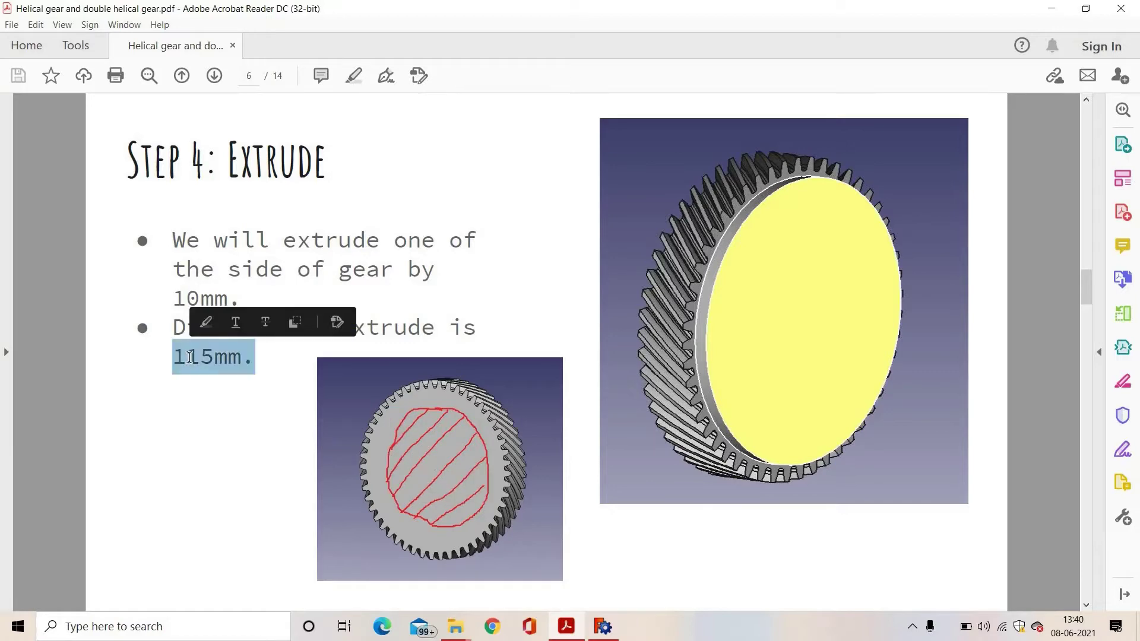
{"action": "left_click", "coordinate": [189, 356]}
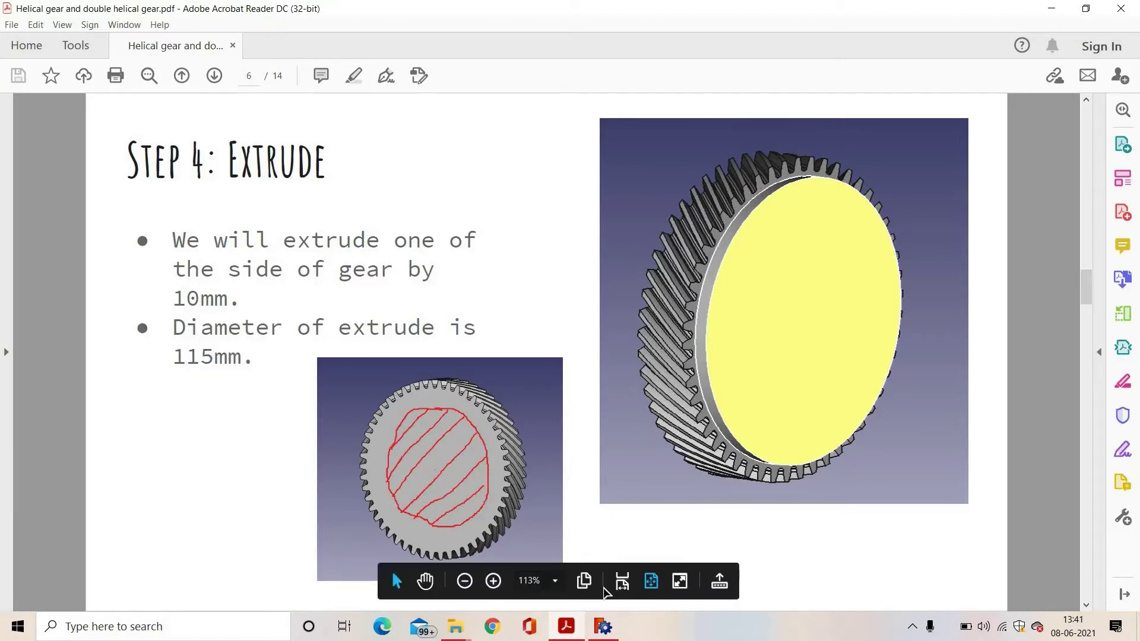
{"action": "left_click", "coordinate": [603, 628]}
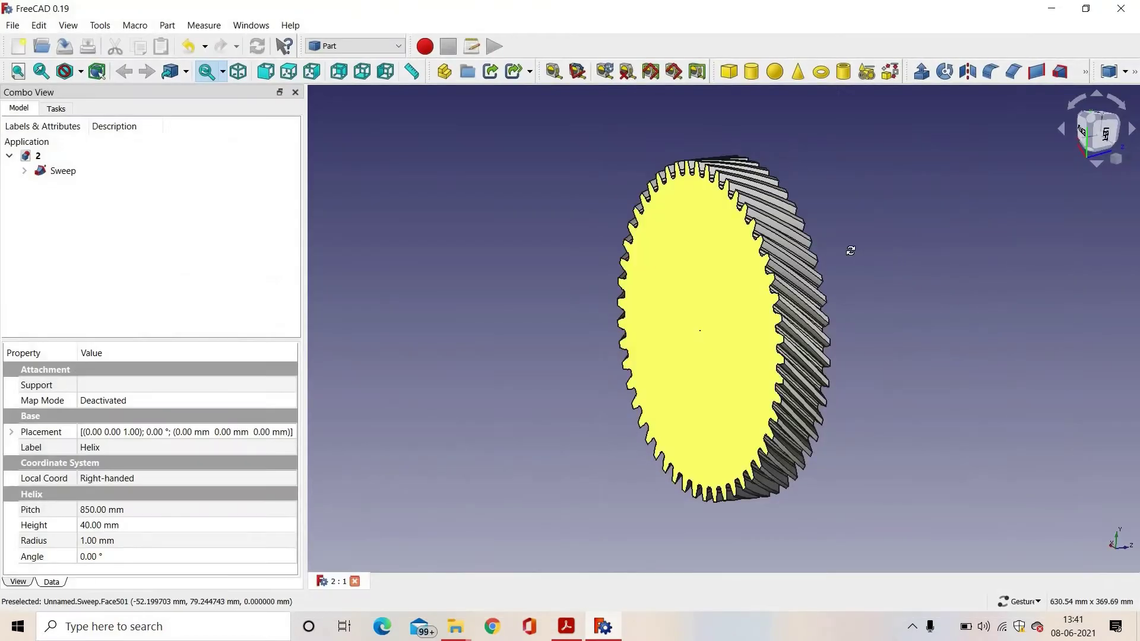
Step: Switch to the Part Design workbench and create a new body
{"action": "left_click", "coordinate": [355, 46]}
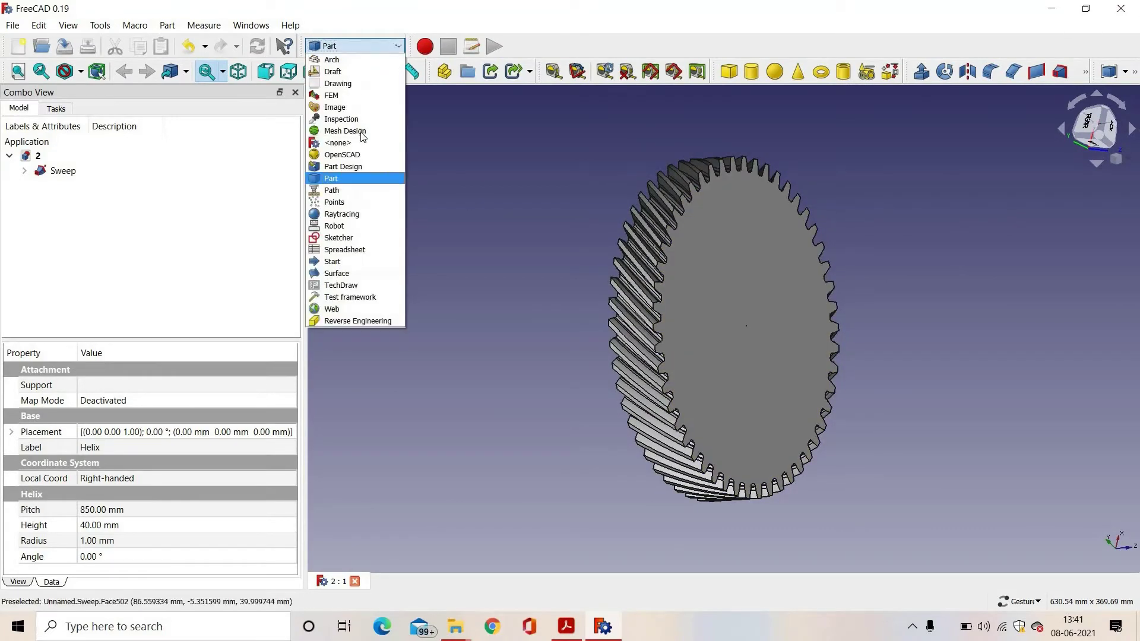
{"action": "left_click", "coordinate": [361, 166]}
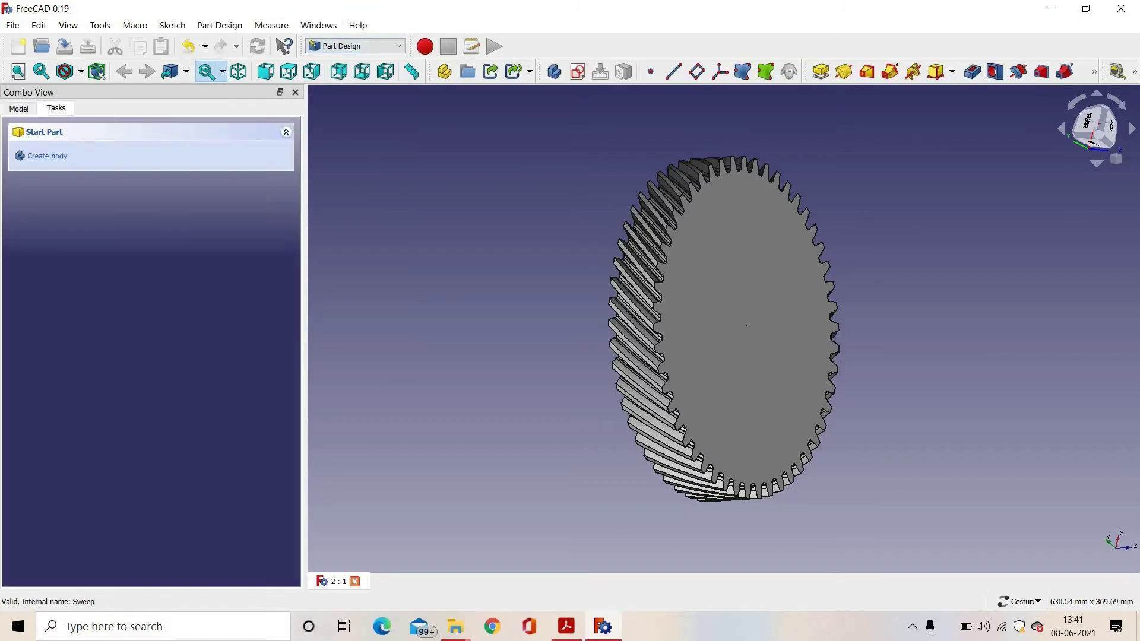
{"action": "left_click", "coordinate": [48, 159]}
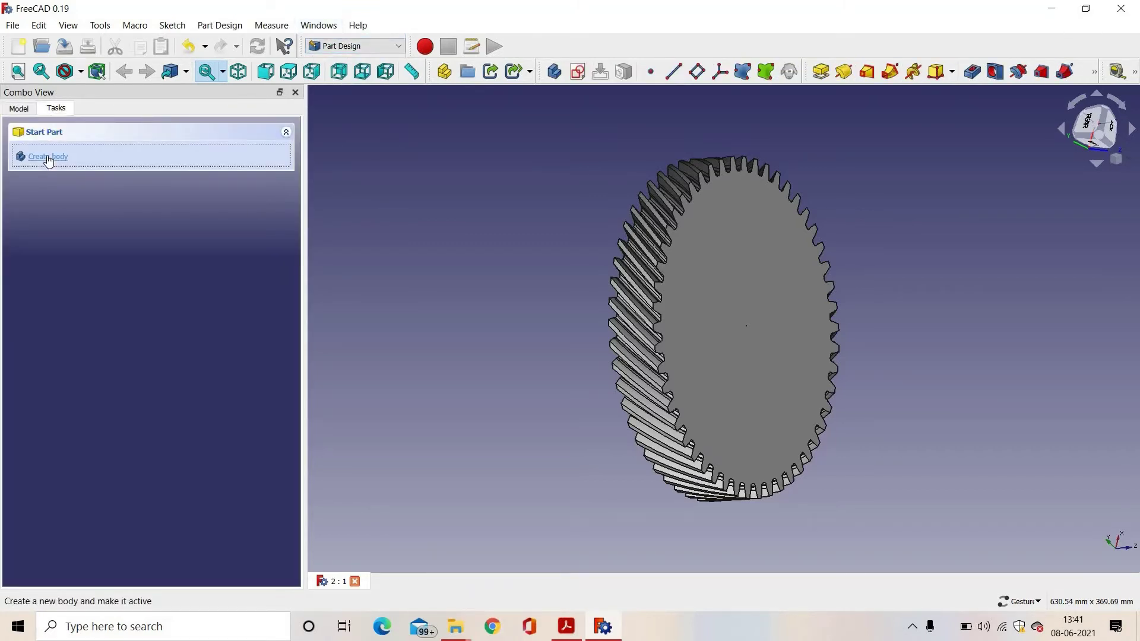
{"action": "left_click", "coordinate": [21, 112]}
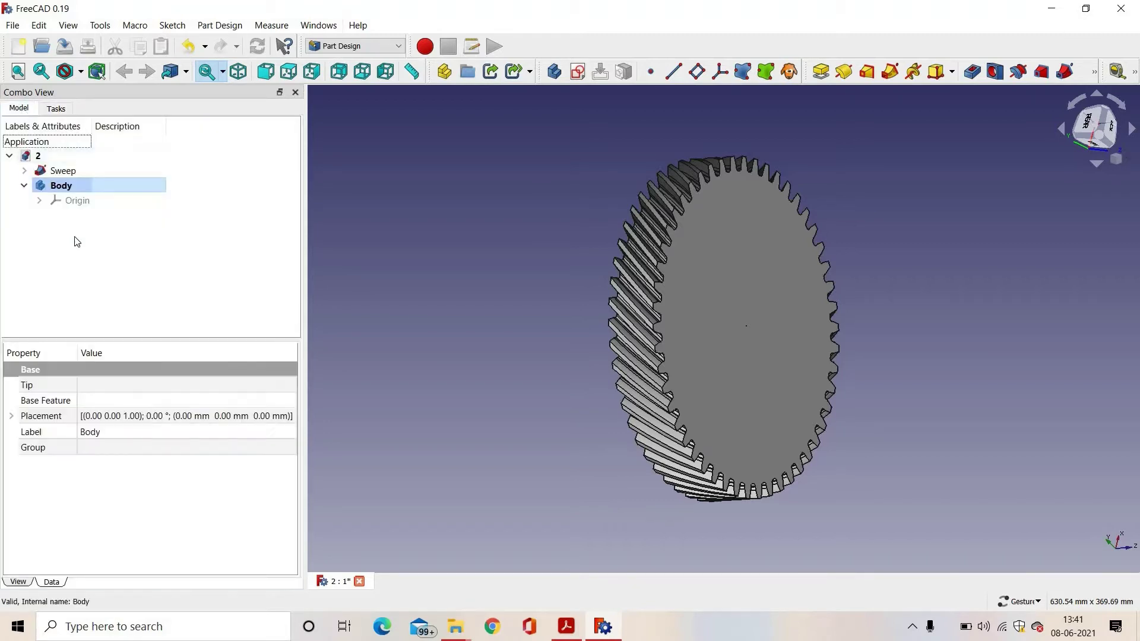
Step: Move the gear sweep into the new body as its base feature
{"action": "left_click", "coordinate": [51, 224]}
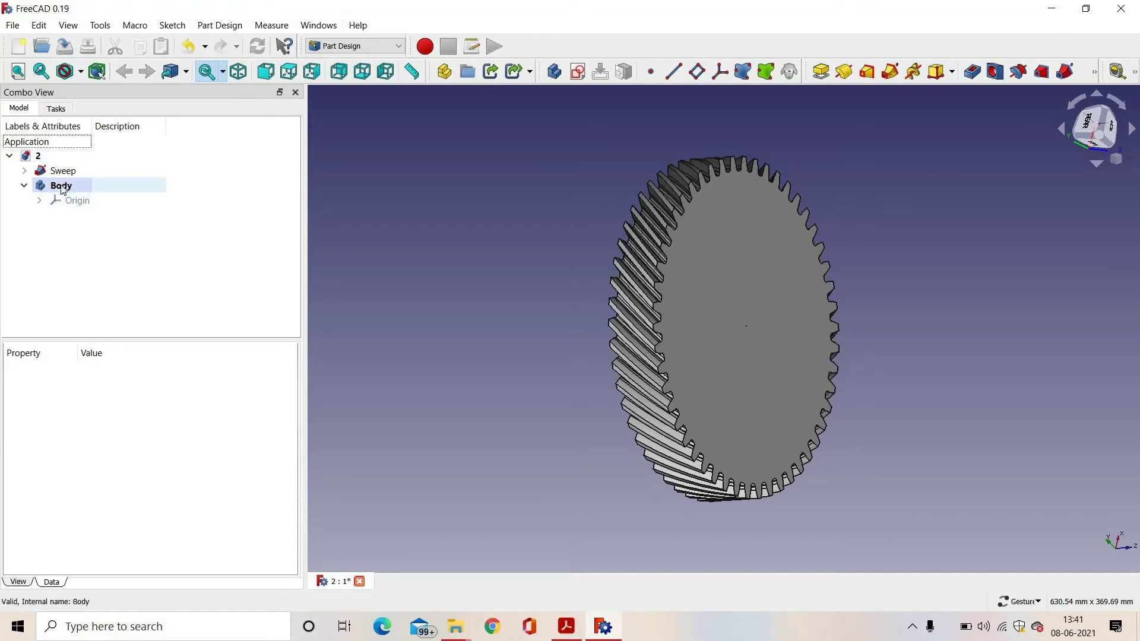
{"action": "left_click", "coordinate": [63, 189]}
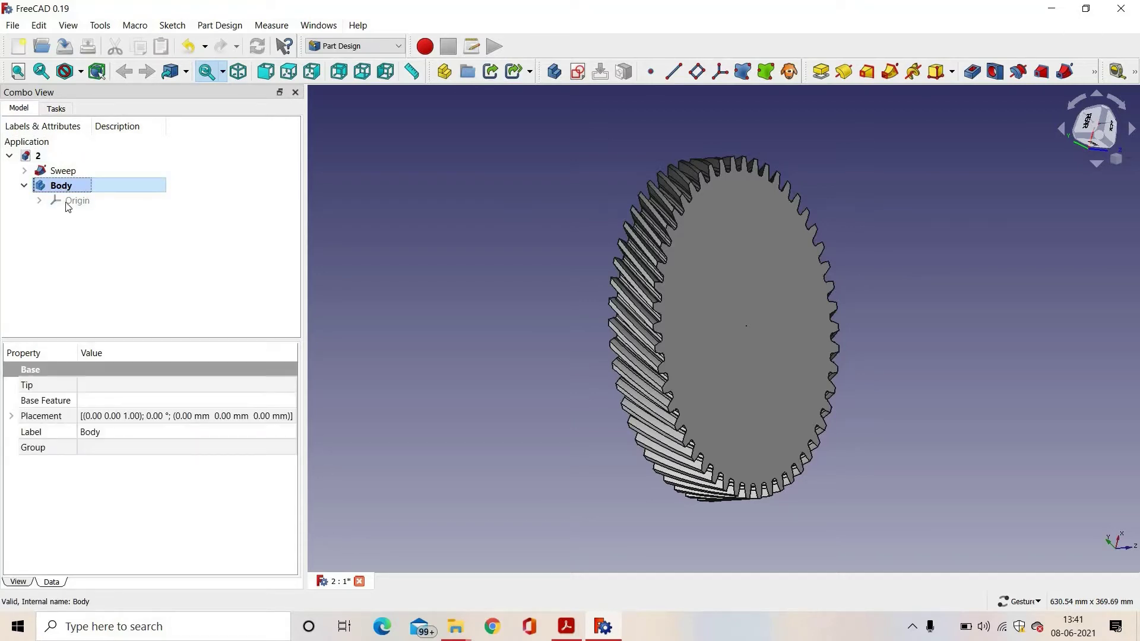
{"action": "left_click_drag", "start_coordinate": [62, 172], "coordinate": [89, 189]}
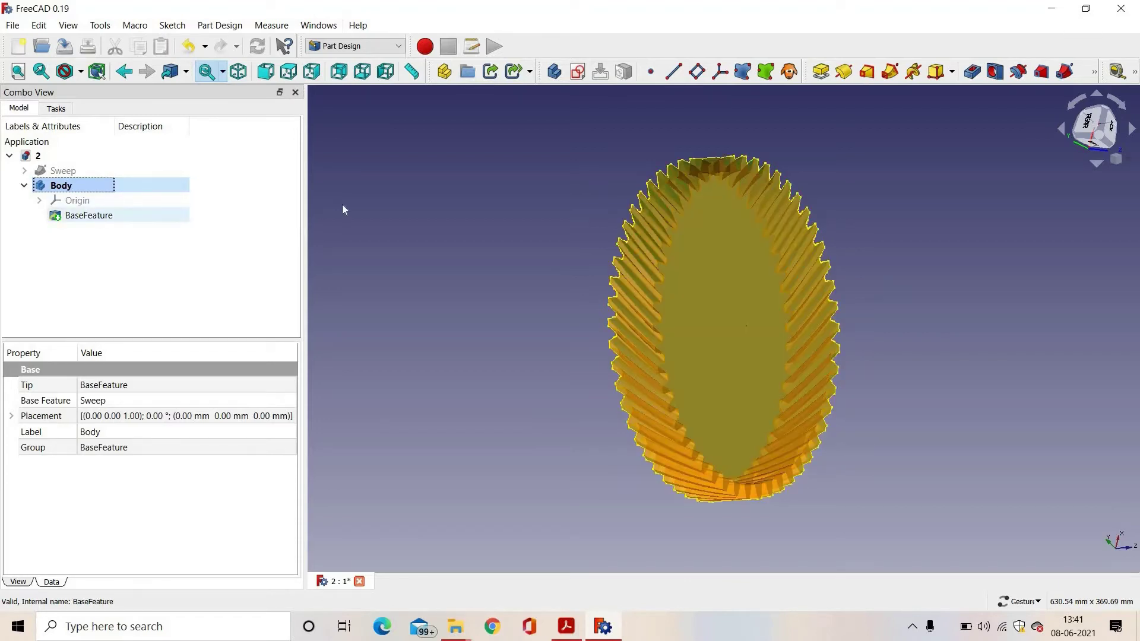
{"action": "left_click", "coordinate": [496, 189]}
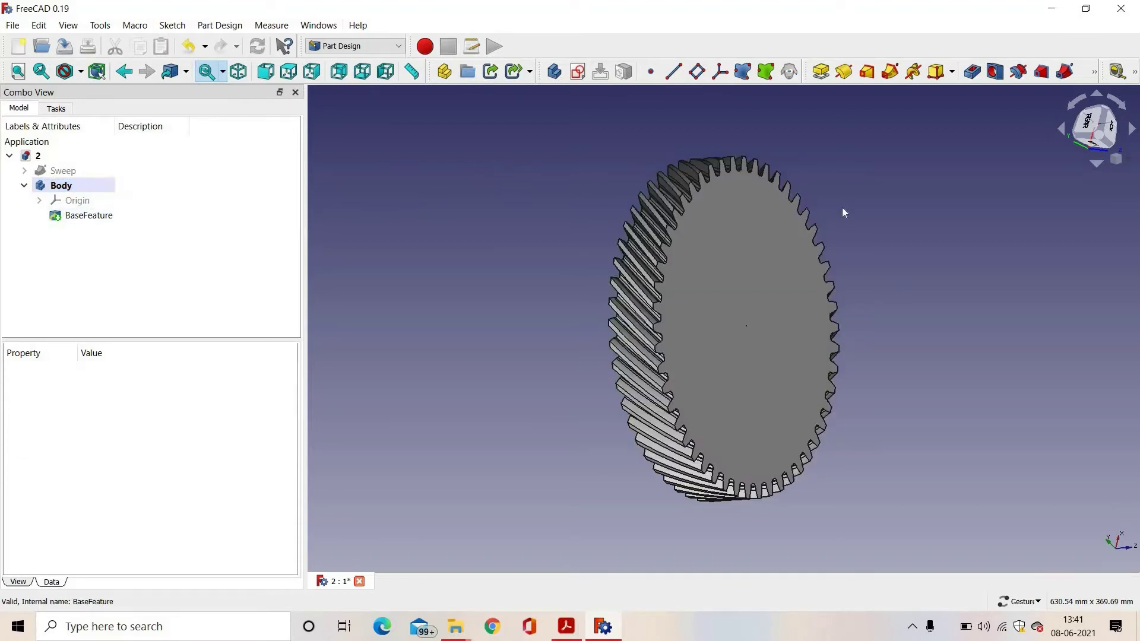
Step: Start a sketch on the gear's end face at 40 mm height and draw an origin-centred circle about 90 mm in radius
{"action": "left_click", "coordinate": [758, 279]}
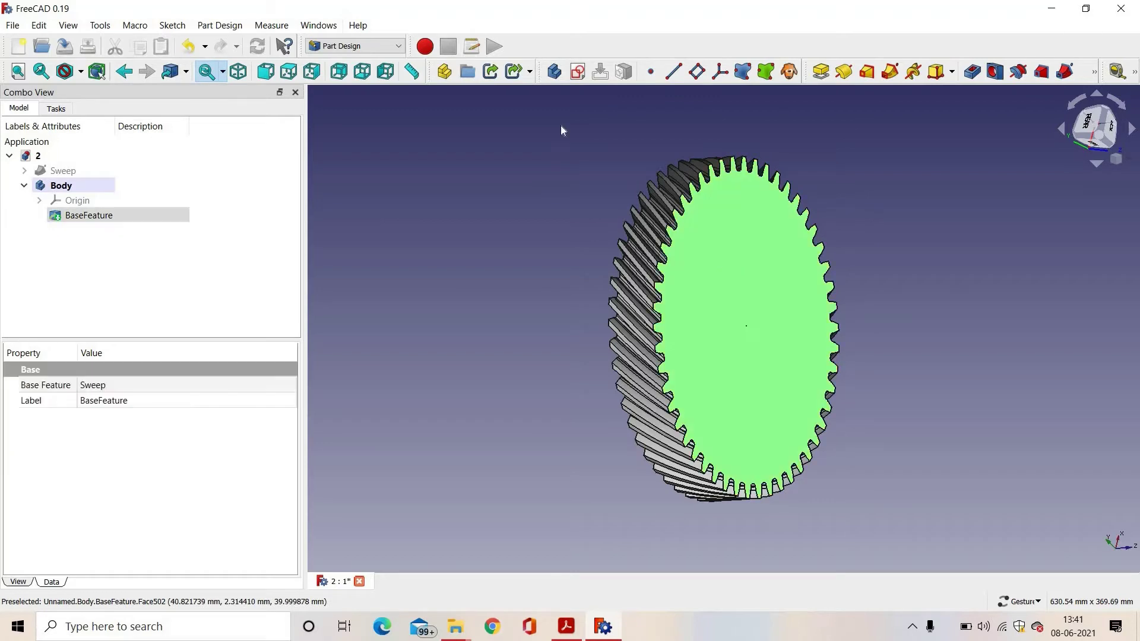
{"action": "left_click", "coordinate": [578, 72]}
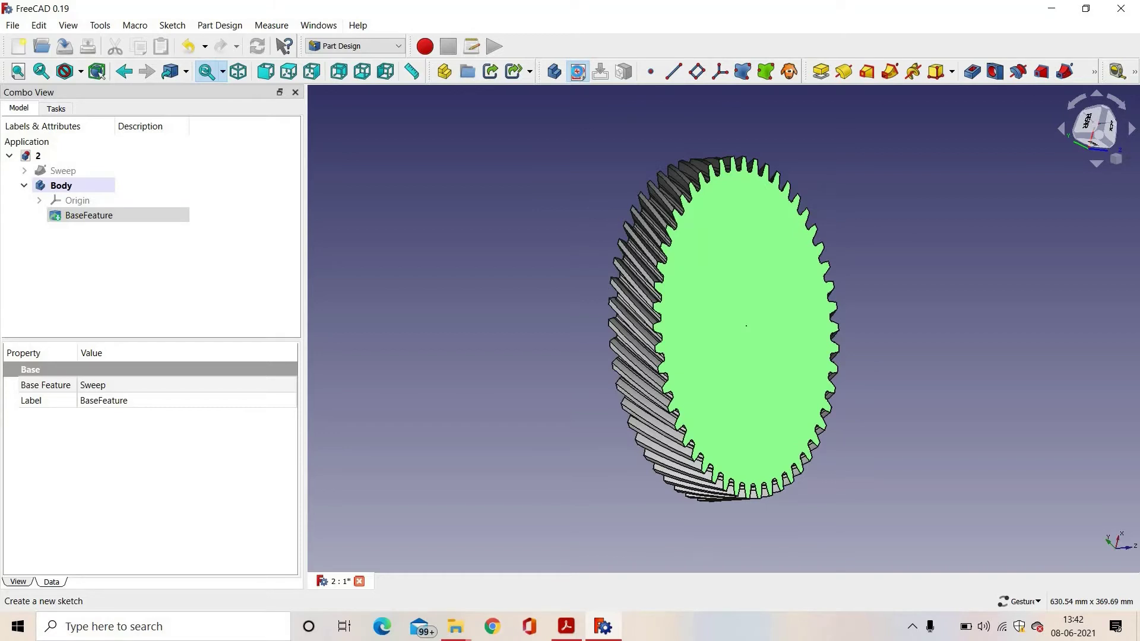
{"action": "left_click", "coordinate": [579, 73]}
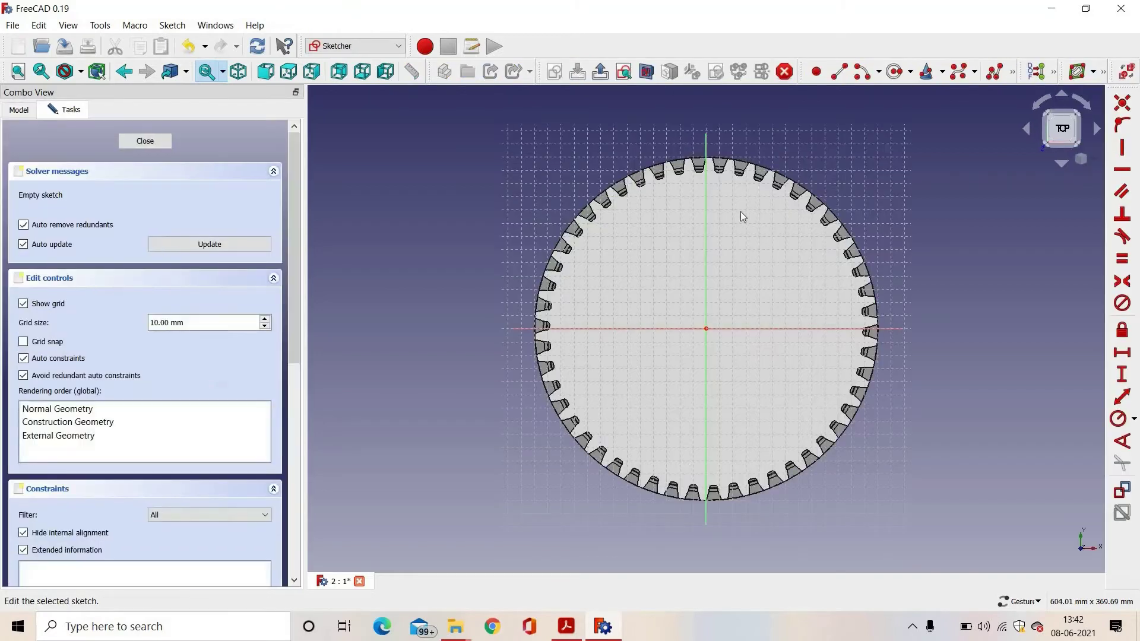
{"action": "left_click", "coordinate": [895, 74]}
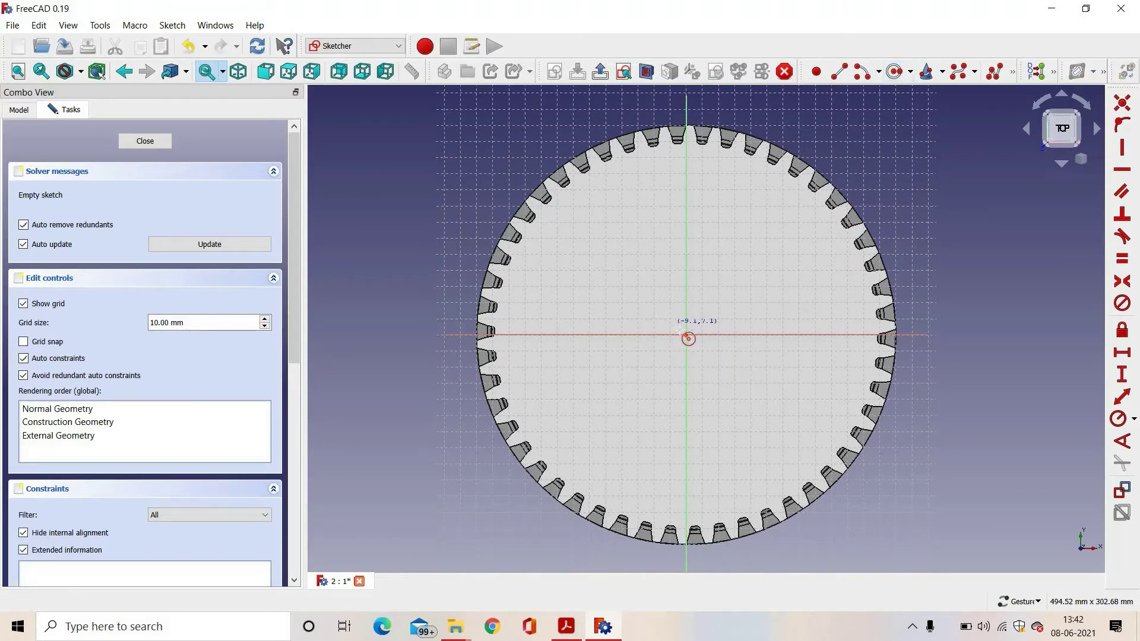
{"action": "left_click", "coordinate": [686, 335]}
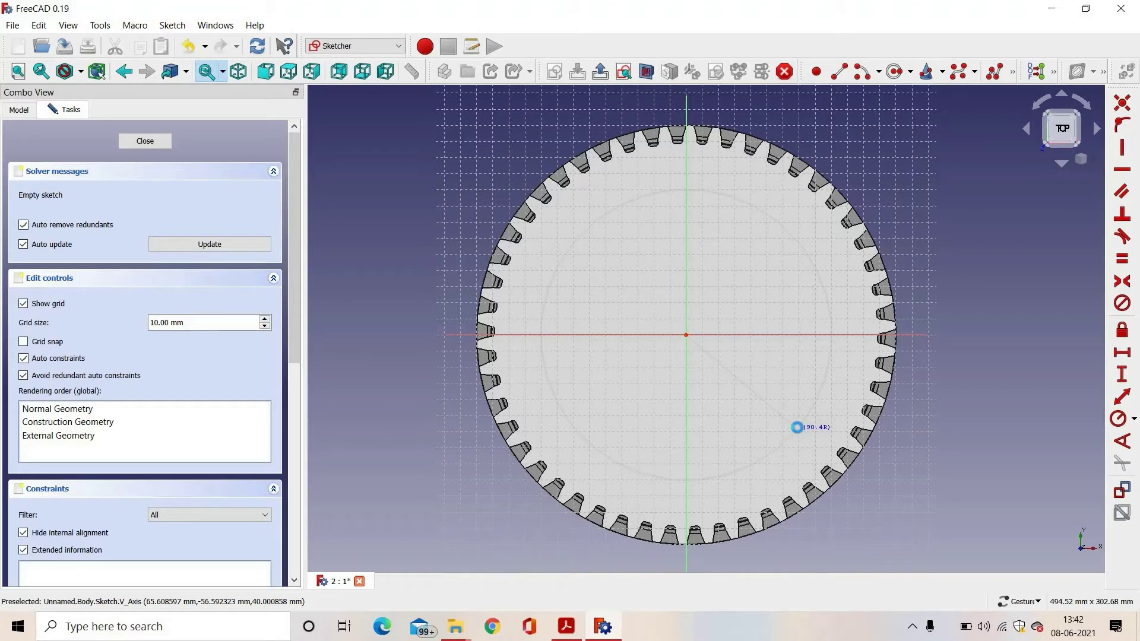
{"action": "left_click", "coordinate": [798, 428]}
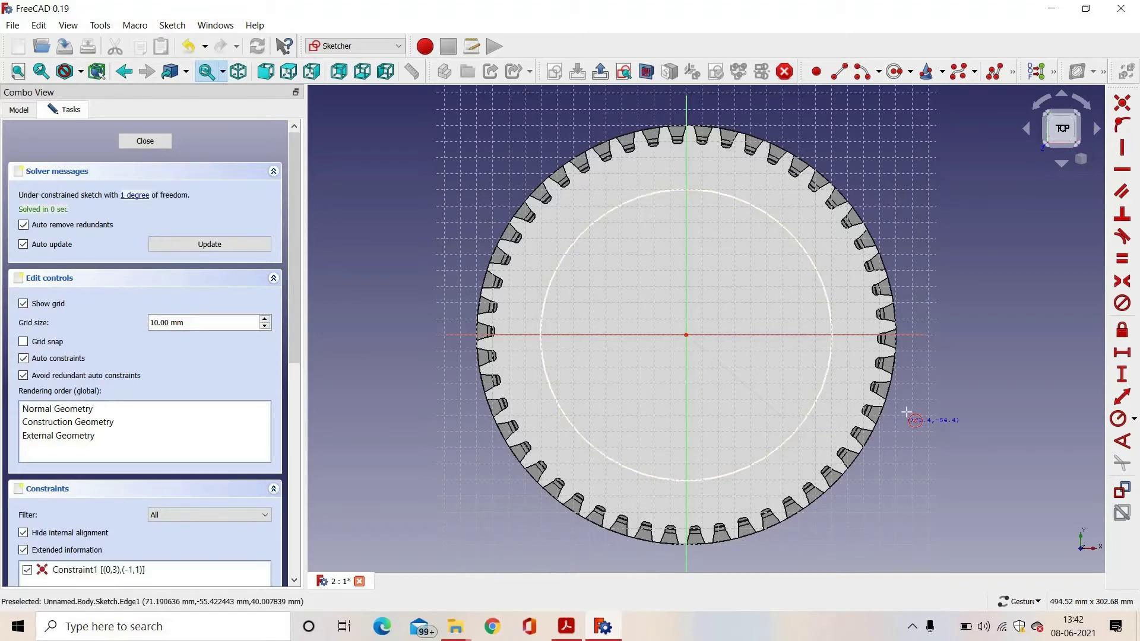
{"action": "right_click", "coordinate": [905, 411]}
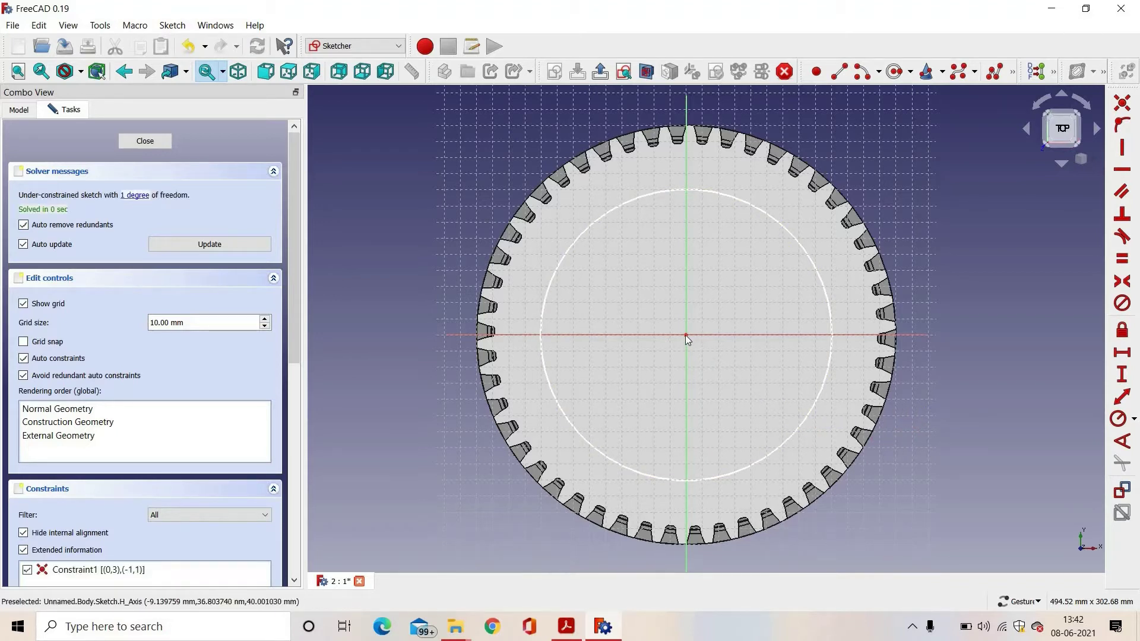
{"action": "left_click", "coordinate": [699, 346]}
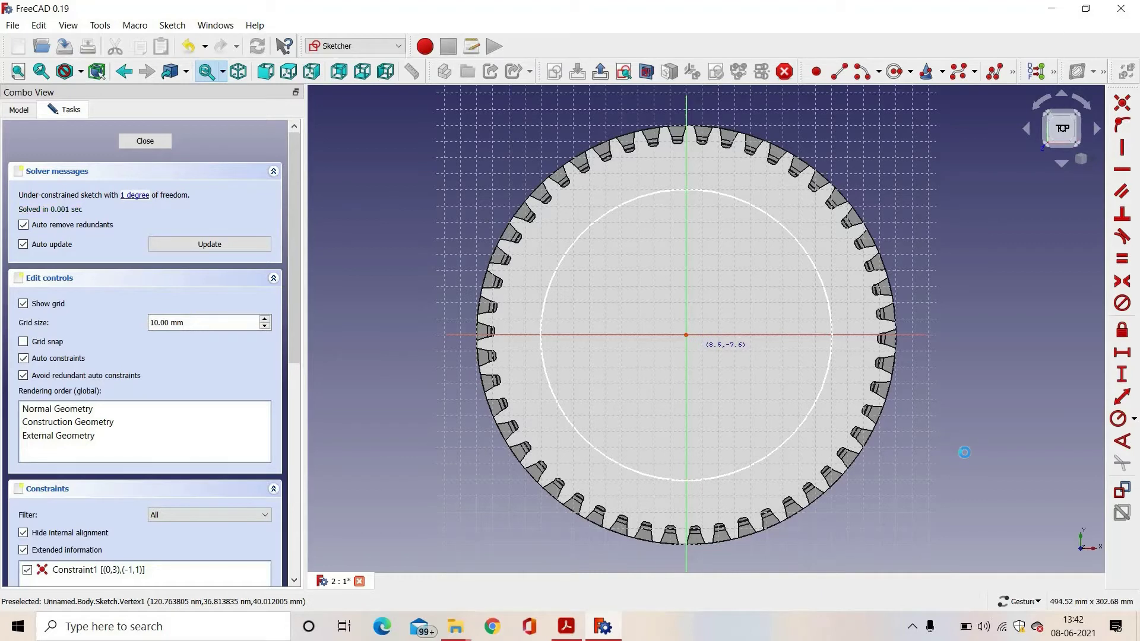
{"action": "left_click", "coordinate": [967, 450]}
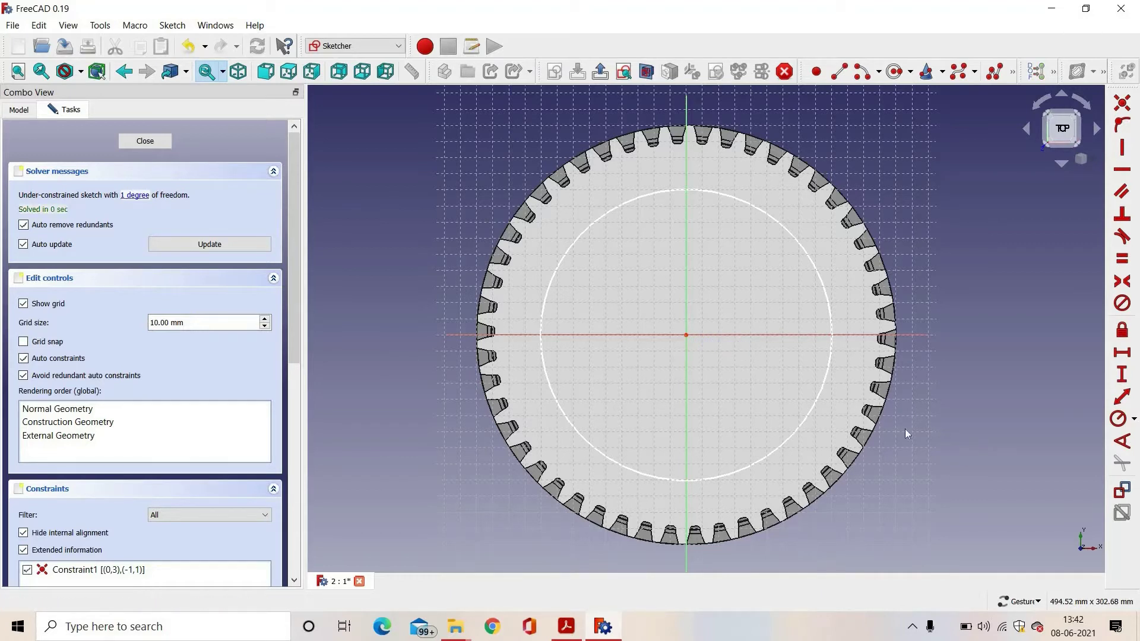
Step: Constrain the circle's radius to 115 mm and close the sketch
{"action": "left_click", "coordinate": [824, 383]}
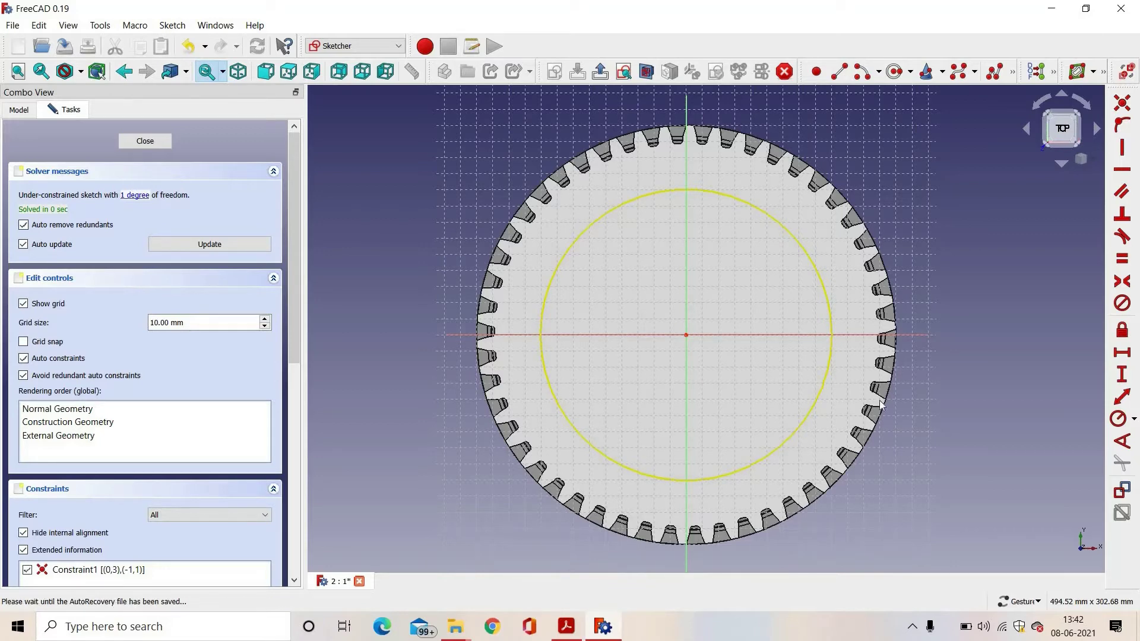
{"action": "left_click", "coordinate": [1119, 419]}
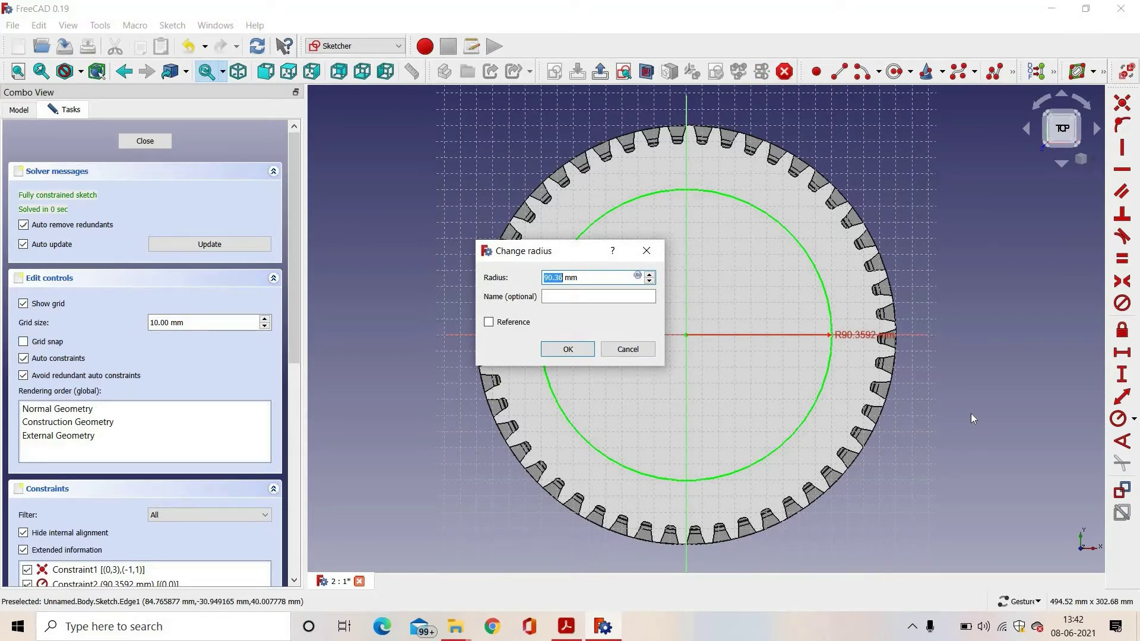
{"action": "type", "text": "115"}
{"action": "key", "text": "Return"}
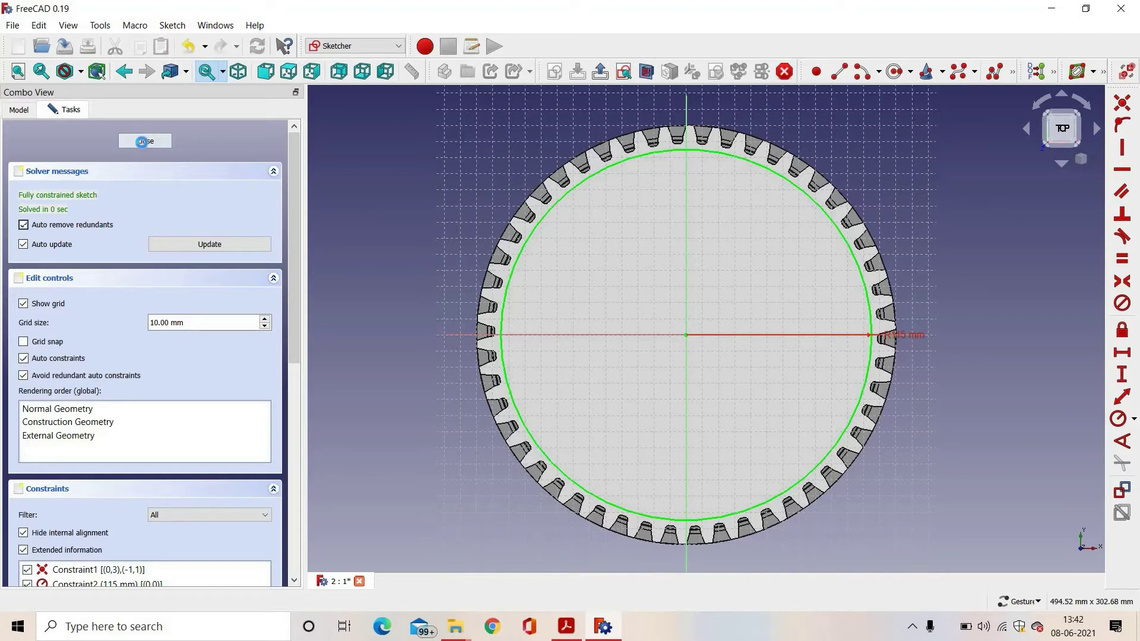
{"action": "left_click", "coordinate": [143, 142]}
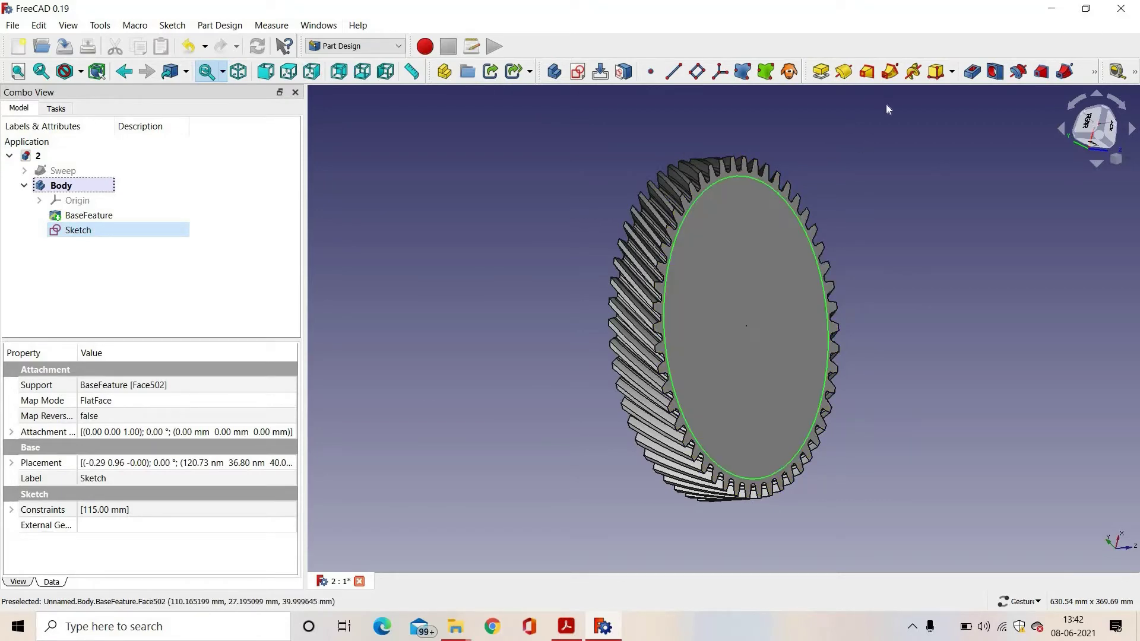
Step: Pad the circle sketch 10 mm outward from the gear's end face
{"action": "left_click", "coordinate": [822, 73]}
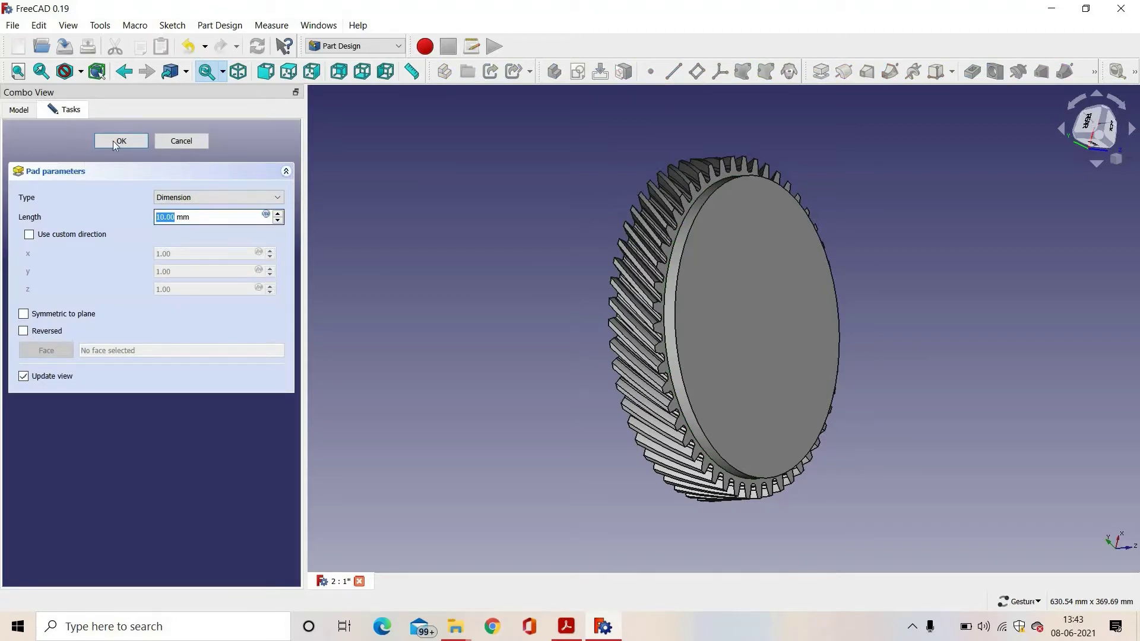
{"action": "left_click", "coordinate": [115, 139]}
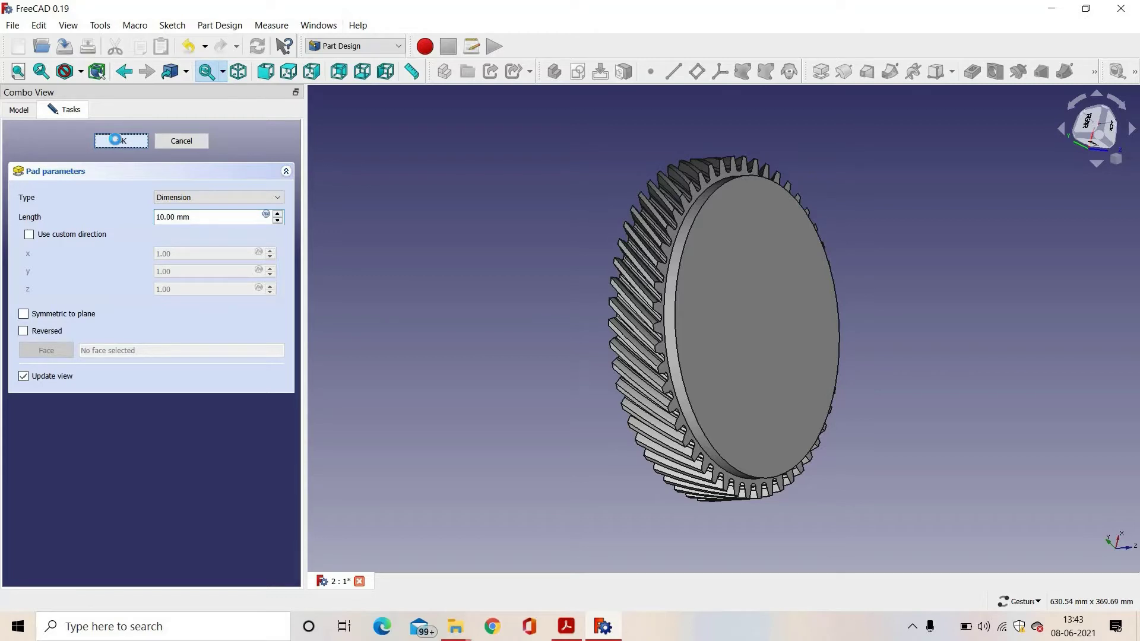
{"action": "left_click_drag", "start_coordinate": [845, 208], "coordinate": [806, 191]}
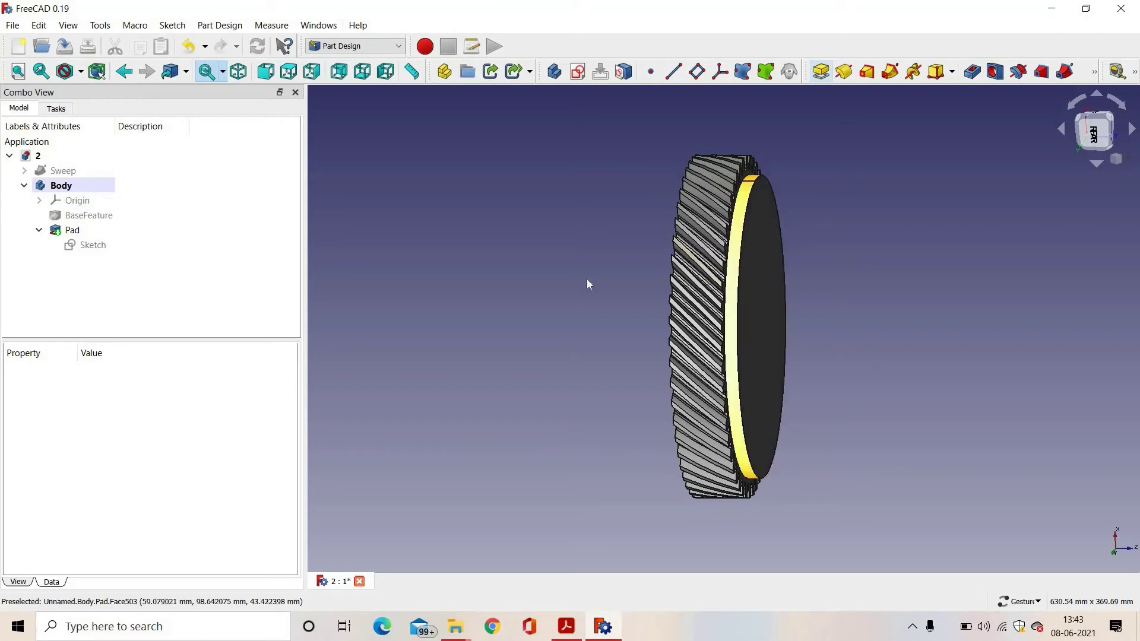
{"action": "left_click_drag", "start_coordinate": [598, 285], "coordinate": [641, 284]}
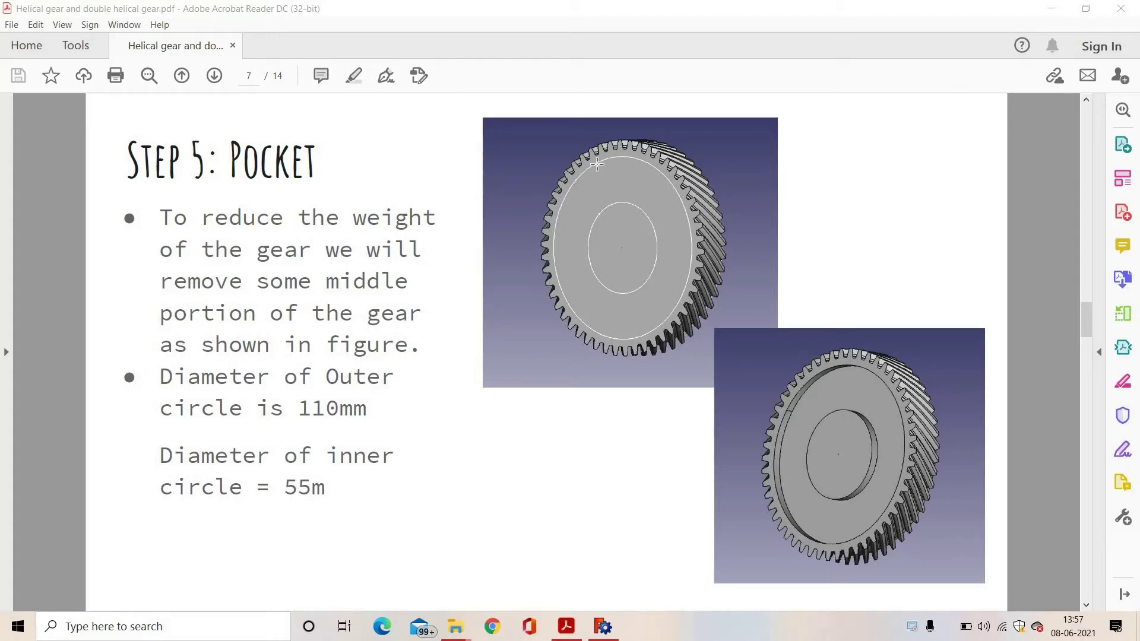
Step: Consult the Step 5 Pocket page of the PDF guide for the pocket's outer and inner circle diameters
{"action": "left_click_drag", "start_coordinate": [322, 161], "coordinate": [228, 163]}
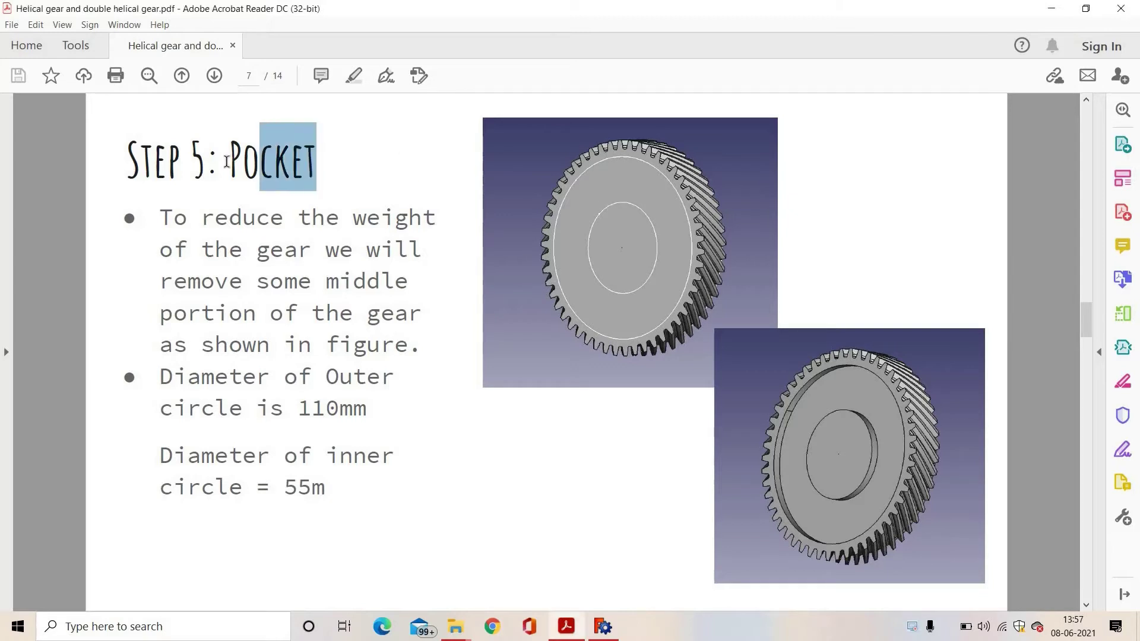
{"action": "left_click", "coordinate": [410, 202]}
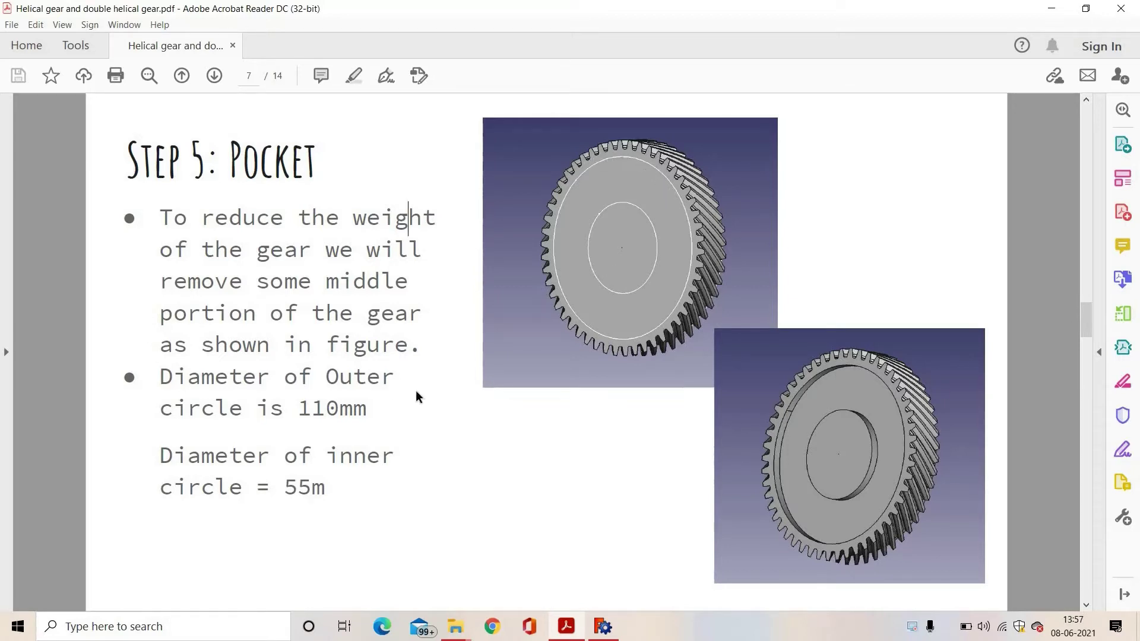
{"action": "left_click_drag", "start_coordinate": [381, 406], "coordinate": [313, 409]}
{"action": "left_click", "coordinate": [365, 411]}
{"action": "left_click_drag", "start_coordinate": [310, 484], "coordinate": [344, 489]}
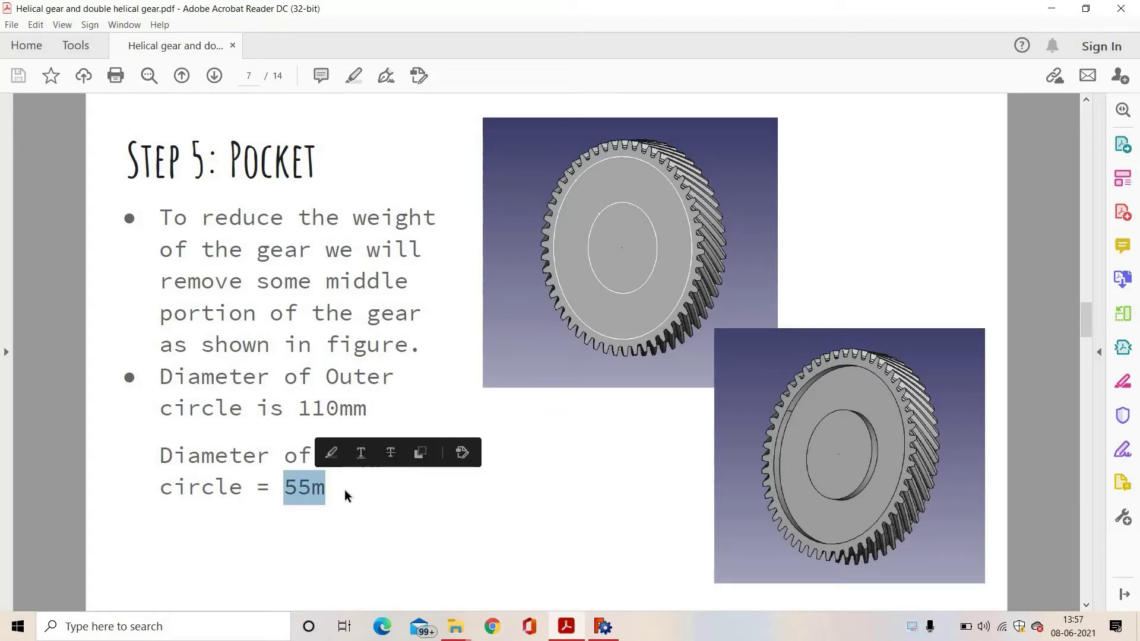
{"action": "left_click", "coordinate": [397, 414]}
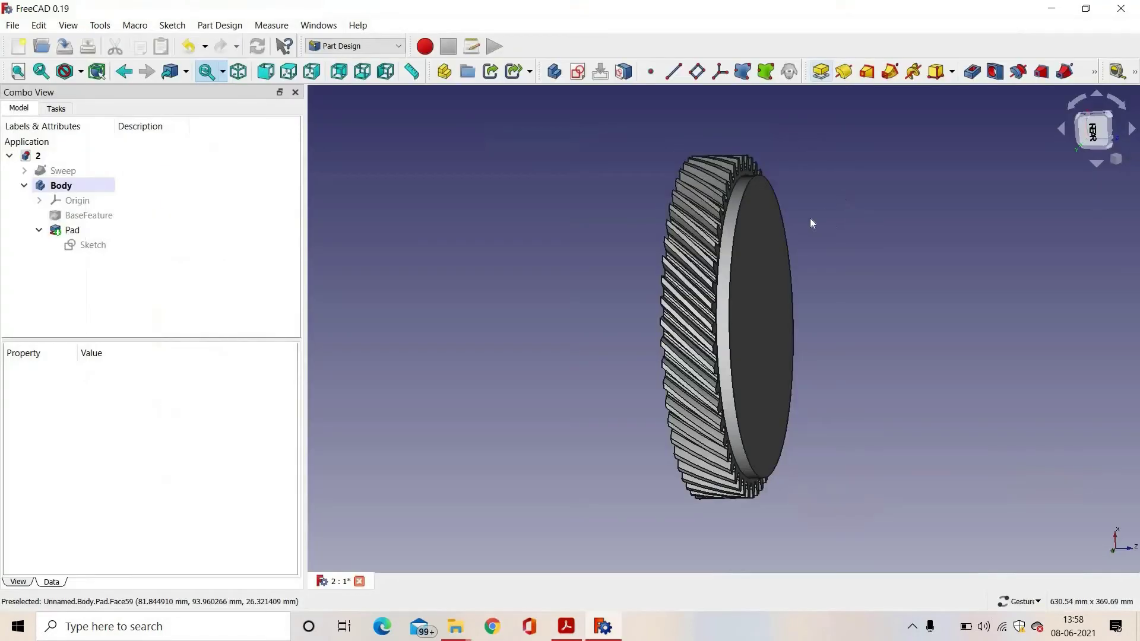
Step: Start a sketch on the gear's face opposite the pad and draw two origin-centred circles, about 101 mm and 79 mm in radius
{"action": "left_click_drag", "start_coordinate": [588, 237], "coordinate": [675, 290]}
{"action": "left_click", "coordinate": [675, 290]}
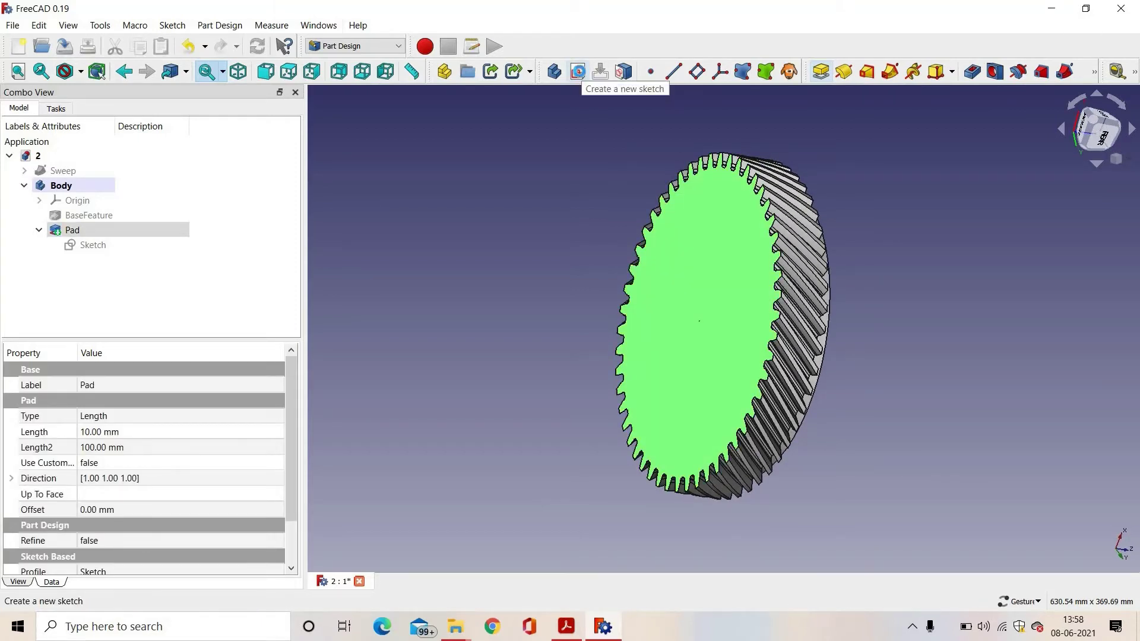
{"action": "left_click", "coordinate": [579, 72]}
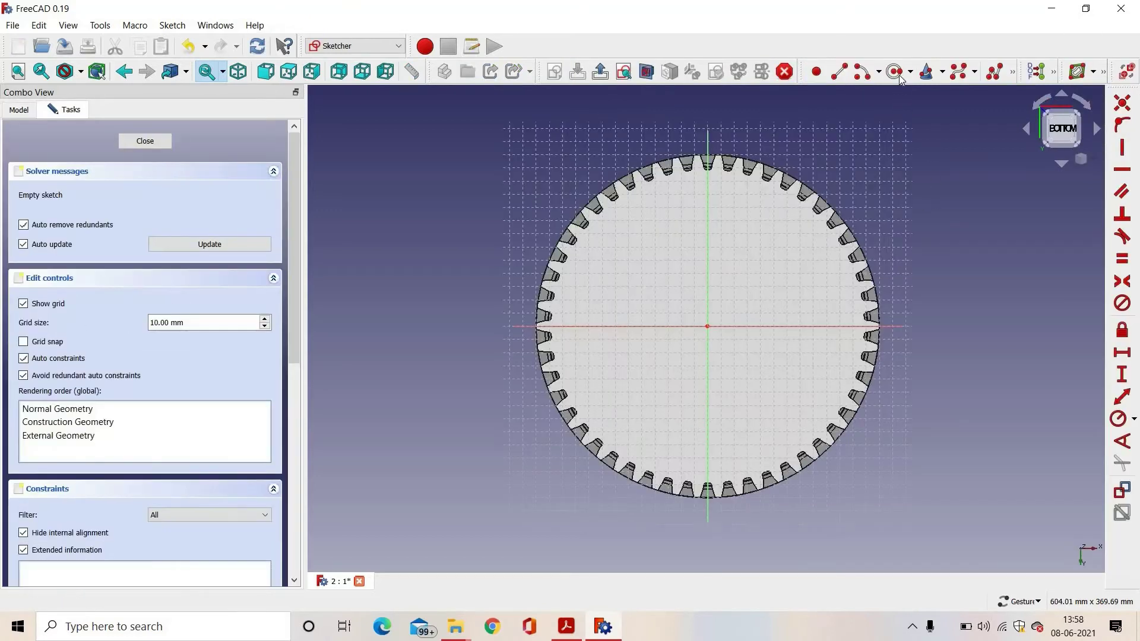
{"action": "left_click", "coordinate": [897, 74]}
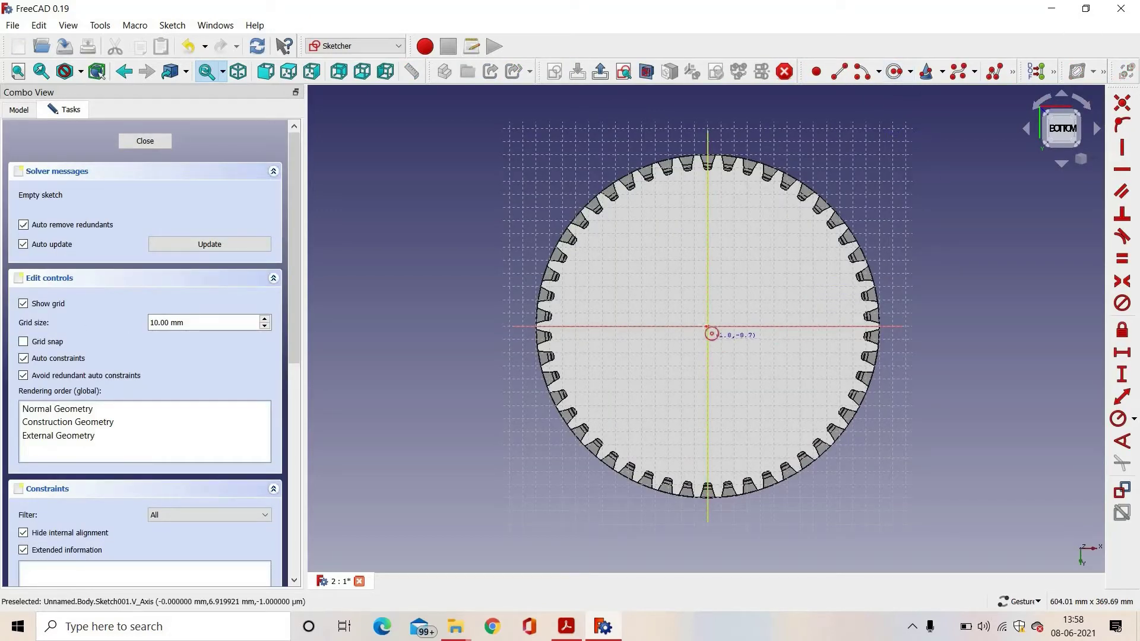
{"action": "left_click", "coordinate": [707, 327]}
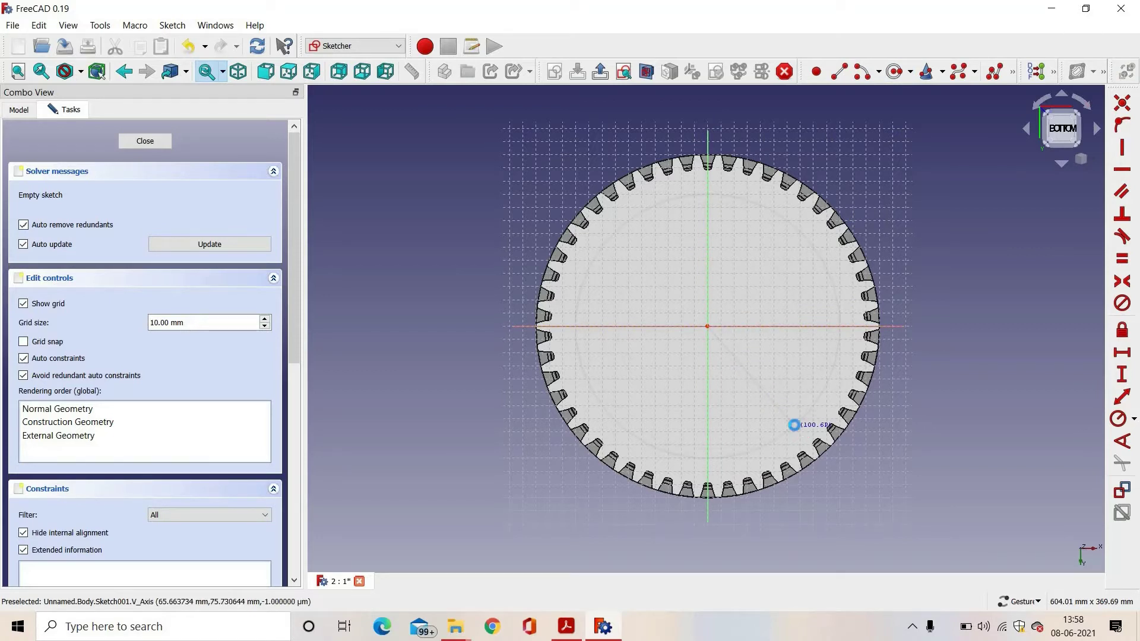
{"action": "left_click", "coordinate": [798, 426]}
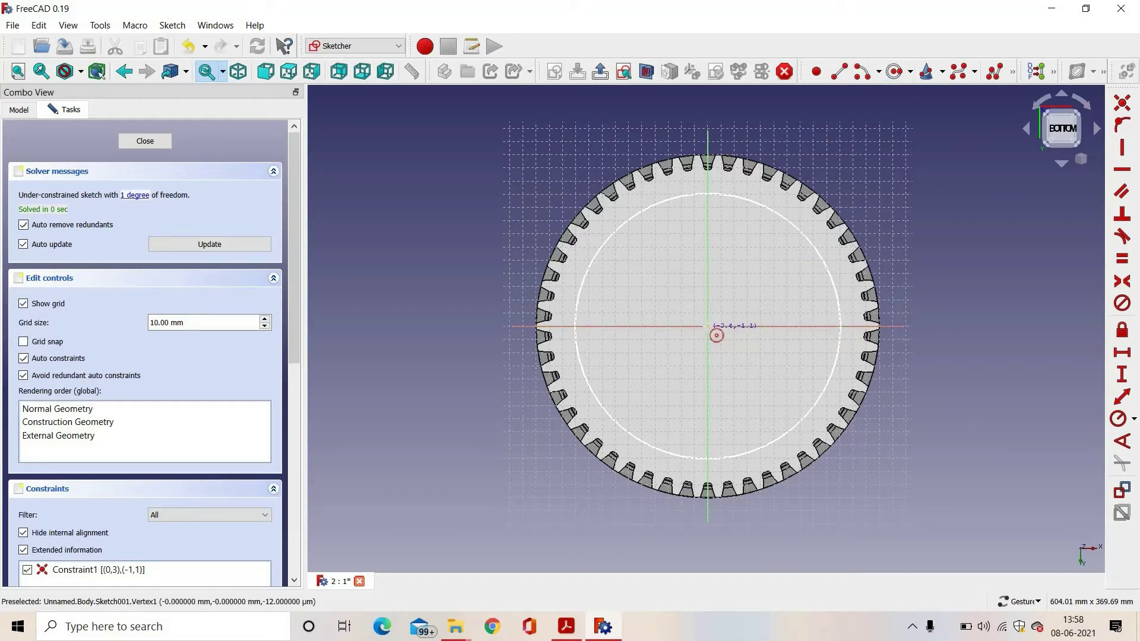
{"action": "left_click", "coordinate": [707, 327]}
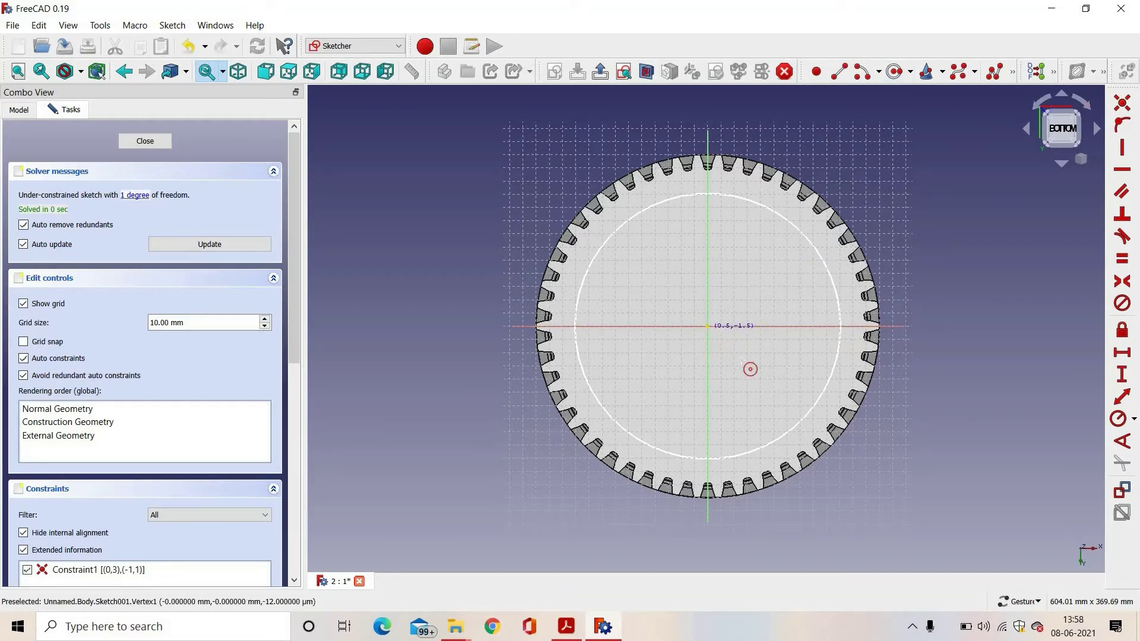
{"action": "left_click", "coordinate": [782, 398]}
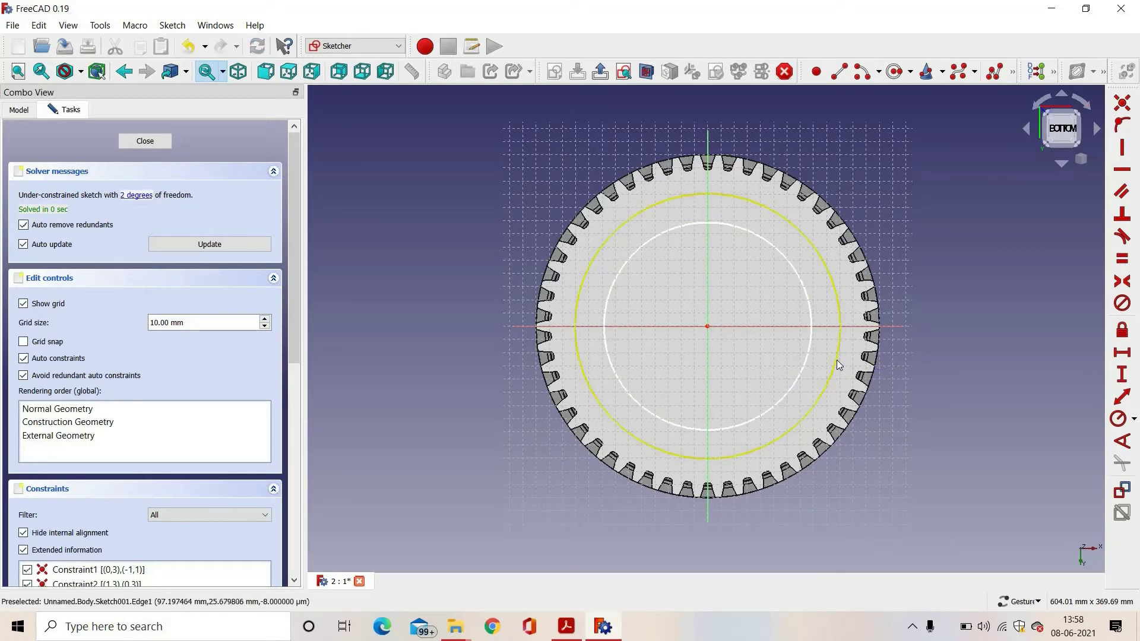
Step: Constrain the outer circle's radius to 110 mm and the inner circle's radius to 55 mm
{"action": "left_click", "coordinate": [1118, 419]}
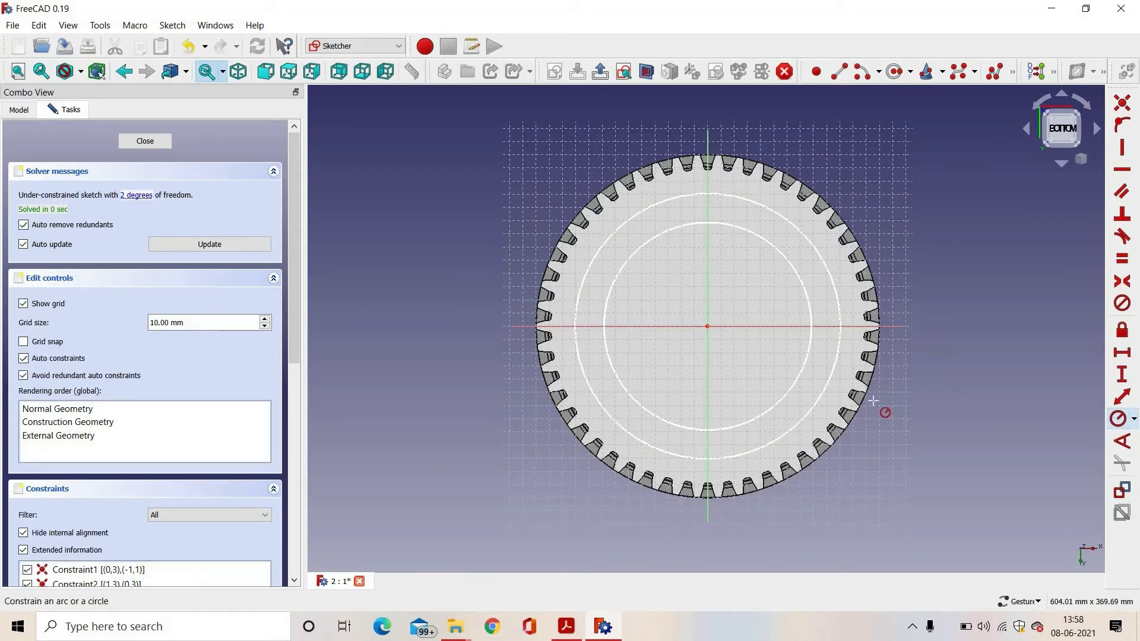
{"action": "left_click", "coordinate": [831, 388]}
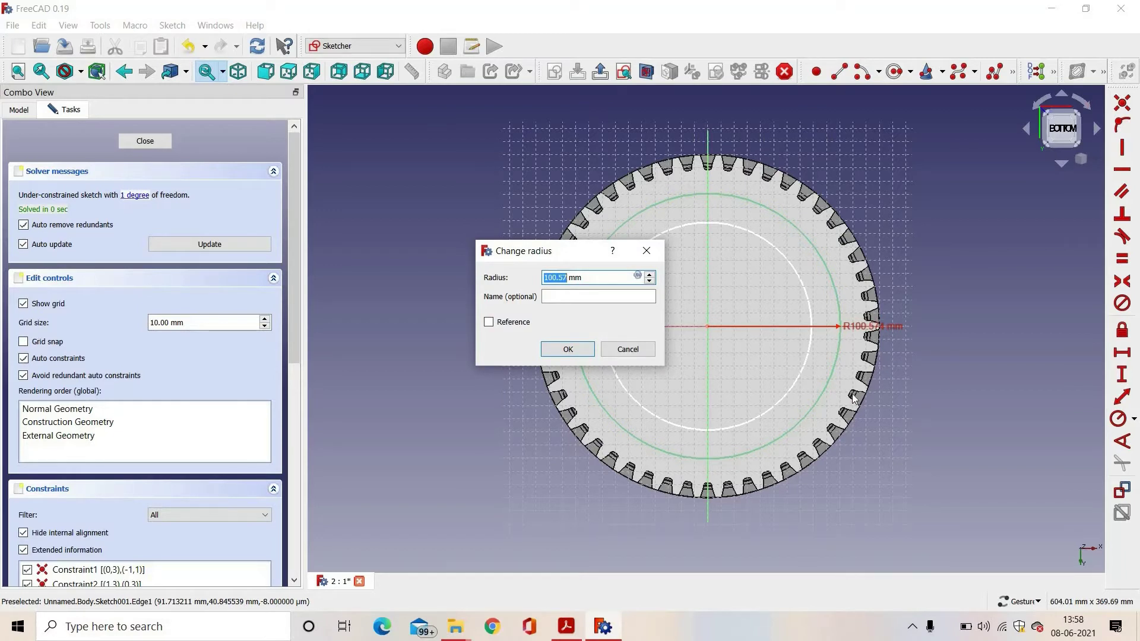
{"action": "type", "text": "100"}
{"action": "key", "text": "Return"}
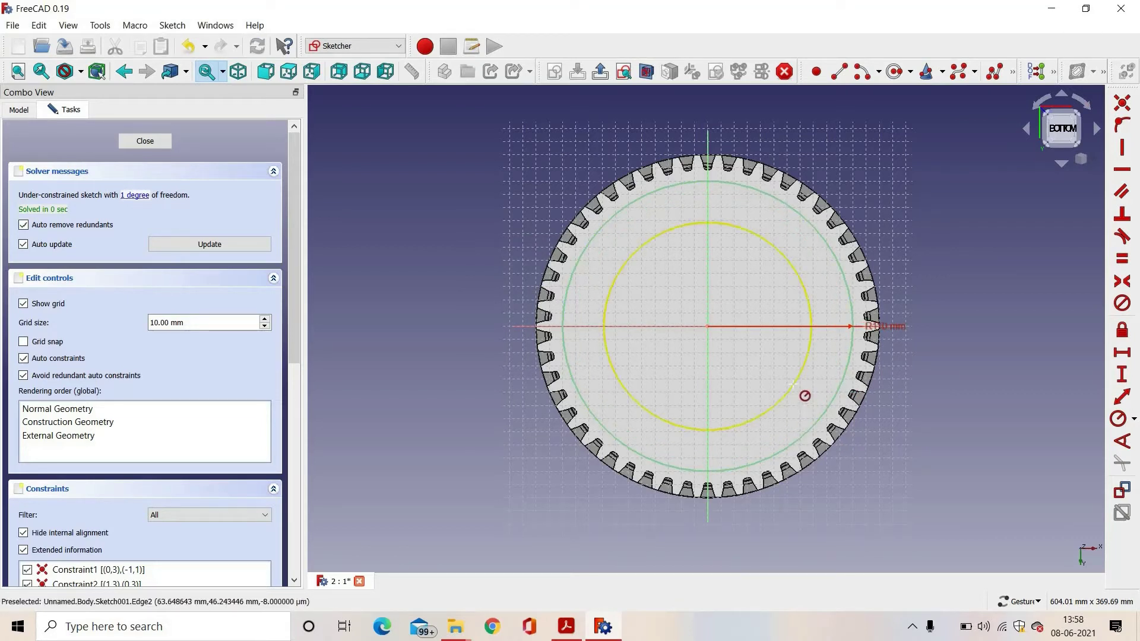
{"action": "left_click", "coordinate": [796, 389]}
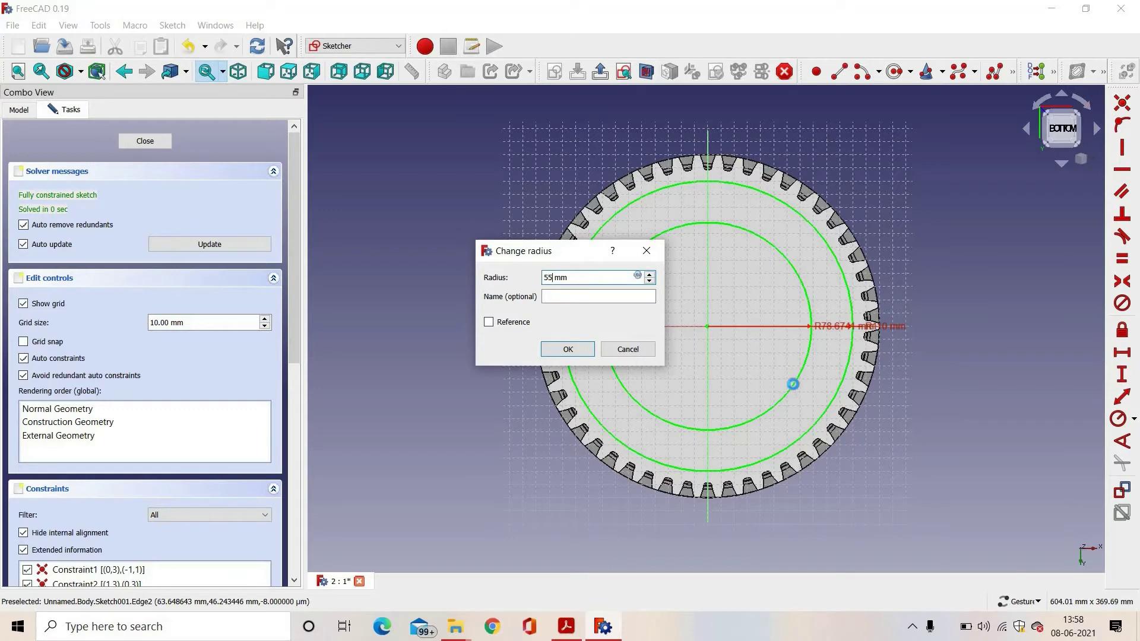
{"action": "key", "text": "Return"}
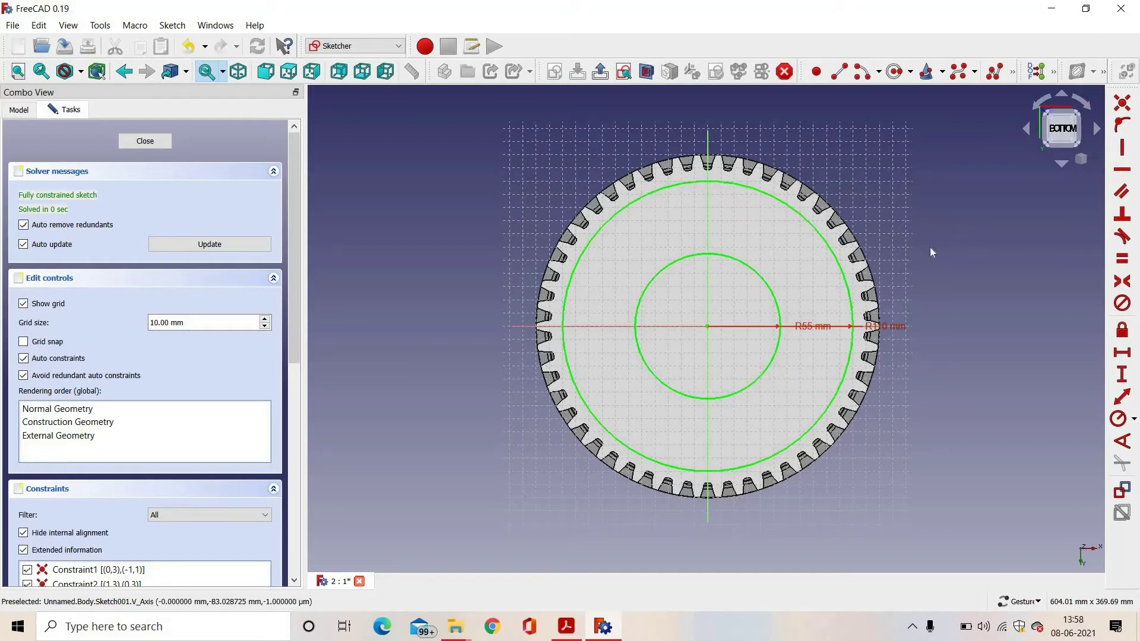
Step: Close the sketch and pocket the ring between its circles 10 mm deep into the gear
{"action": "left_click", "coordinate": [154, 142]}
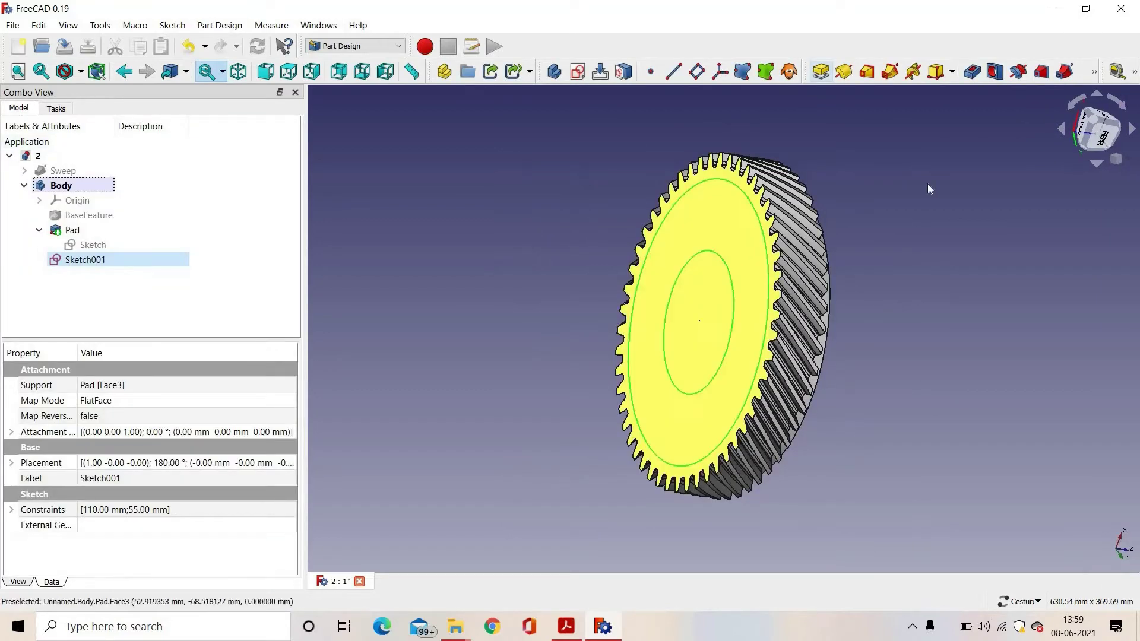
{"action": "left_click", "coordinate": [973, 73]}
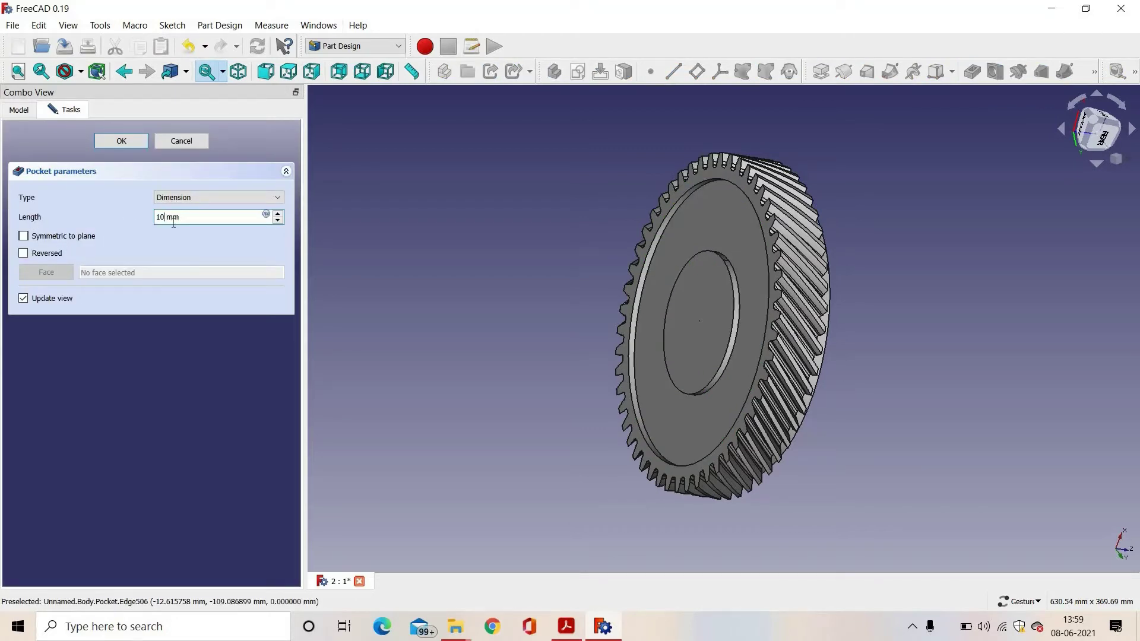
{"action": "left_click", "coordinate": [120, 142]}
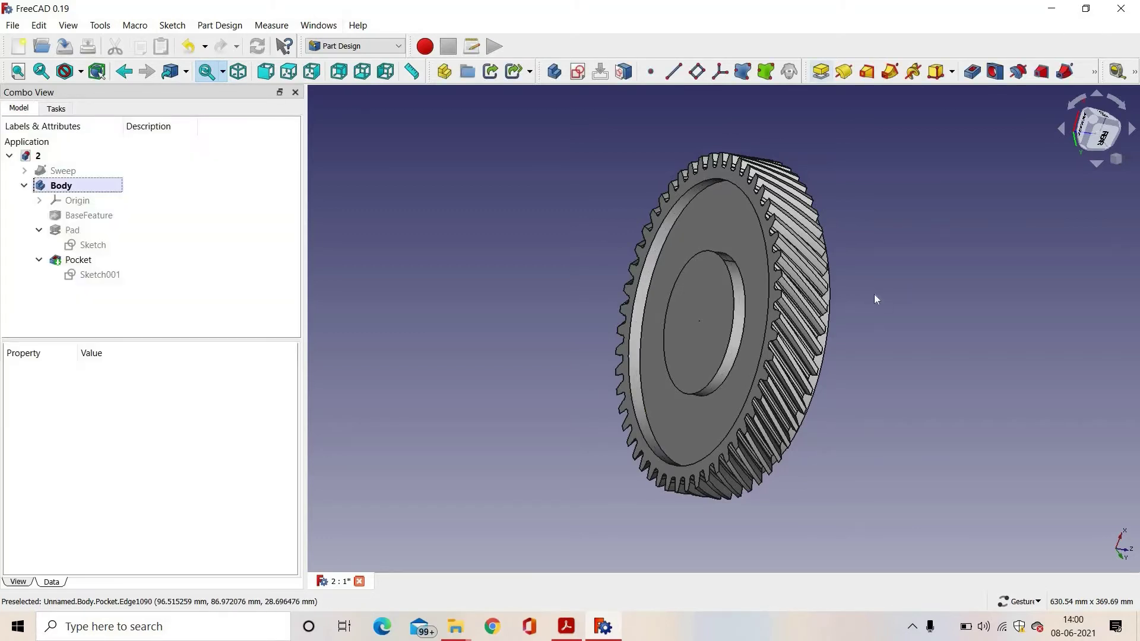
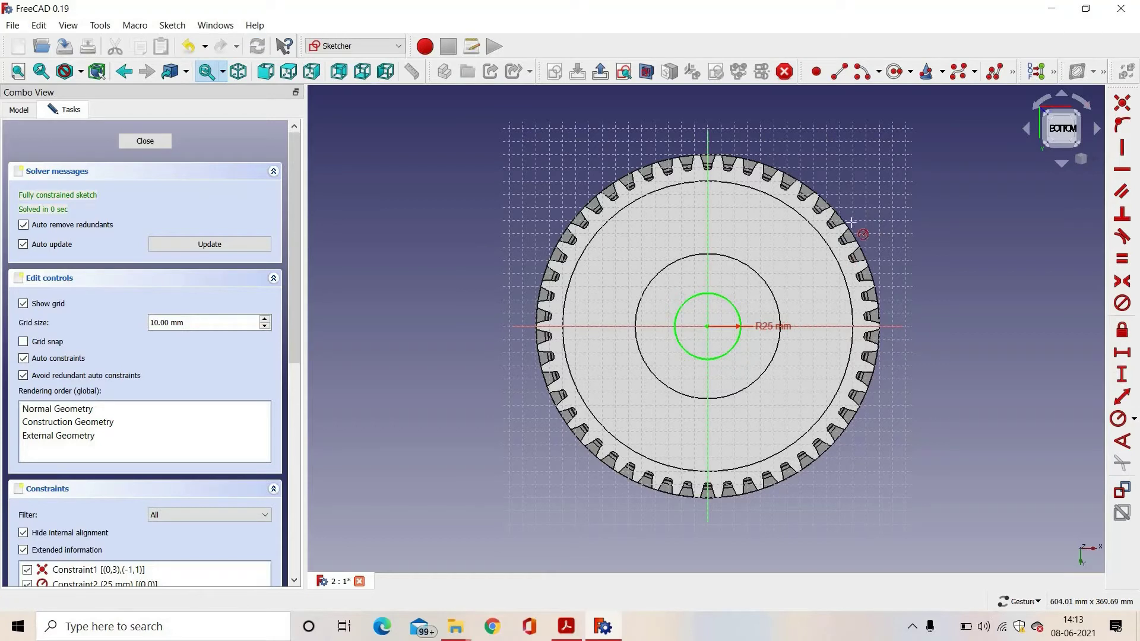
Step: Draw a keyway rectangle about 33 by 10 mm just above the 25 mm radius bore circle, across the vertical axis
{"action": "right_click", "coordinate": [891, 222]}
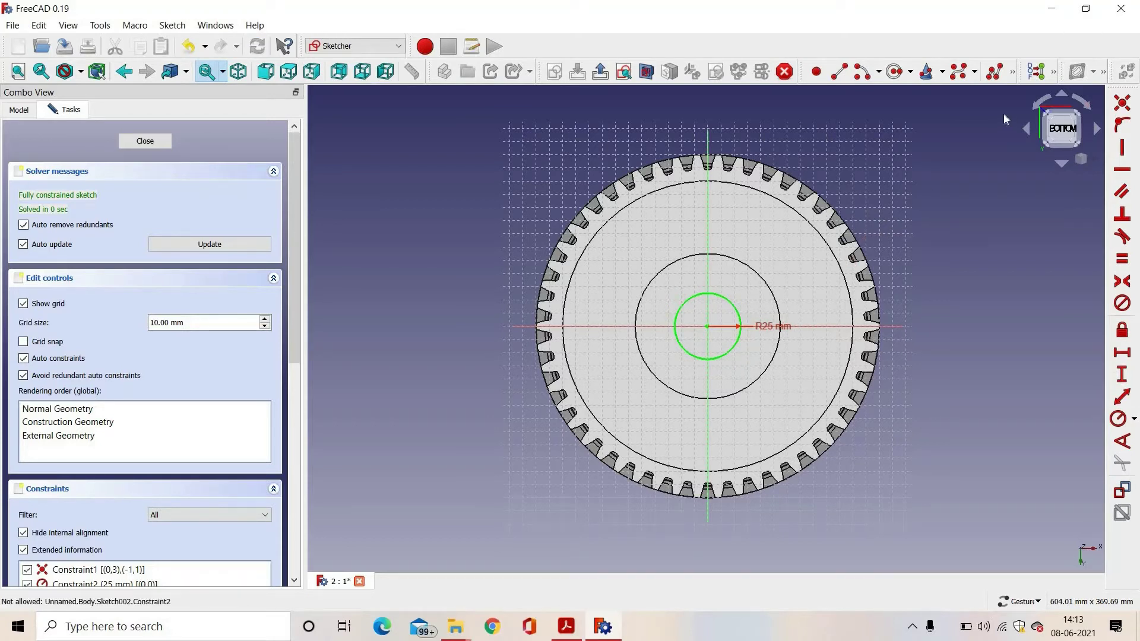
{"action": "left_click", "coordinate": [1013, 73]}
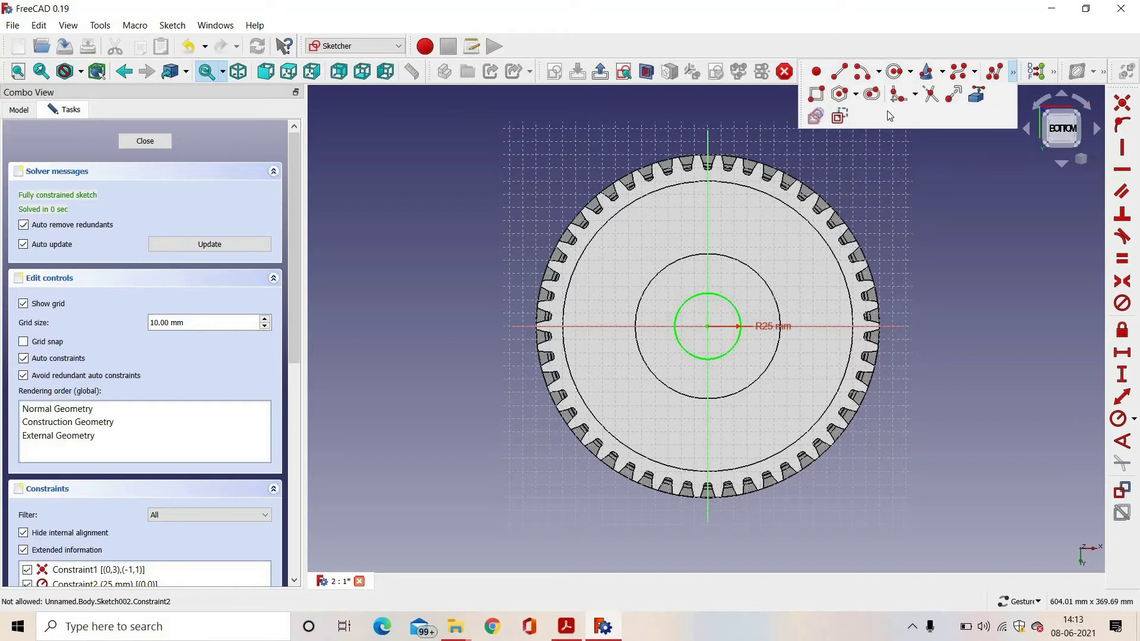
{"action": "left_click", "coordinate": [817, 94]}
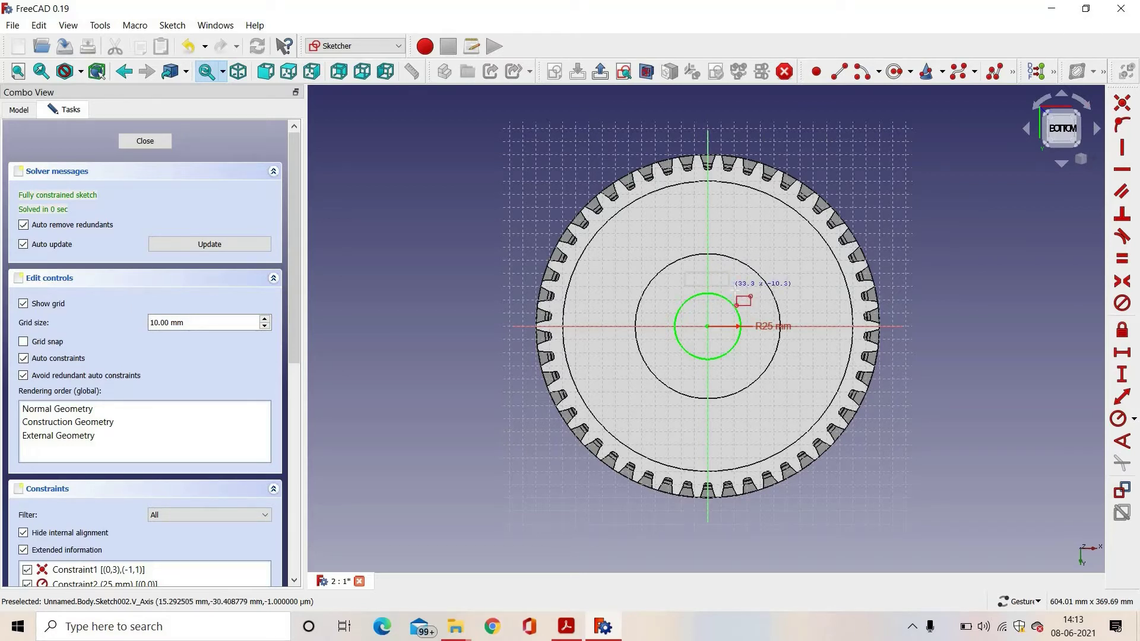
Step: Constrain the keyway rectangle to 20 mm wide and 12 mm high
{"action": "left_click", "coordinate": [1122, 354]}
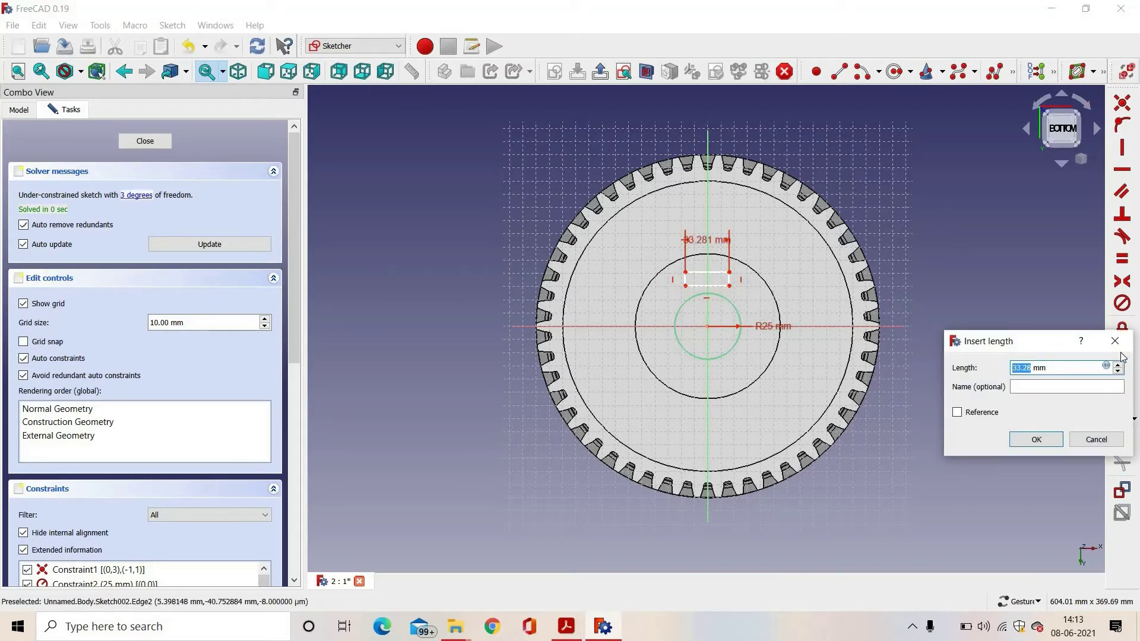
{"action": "type", "text": "2"}
{"action": "key", "text": "Return"}
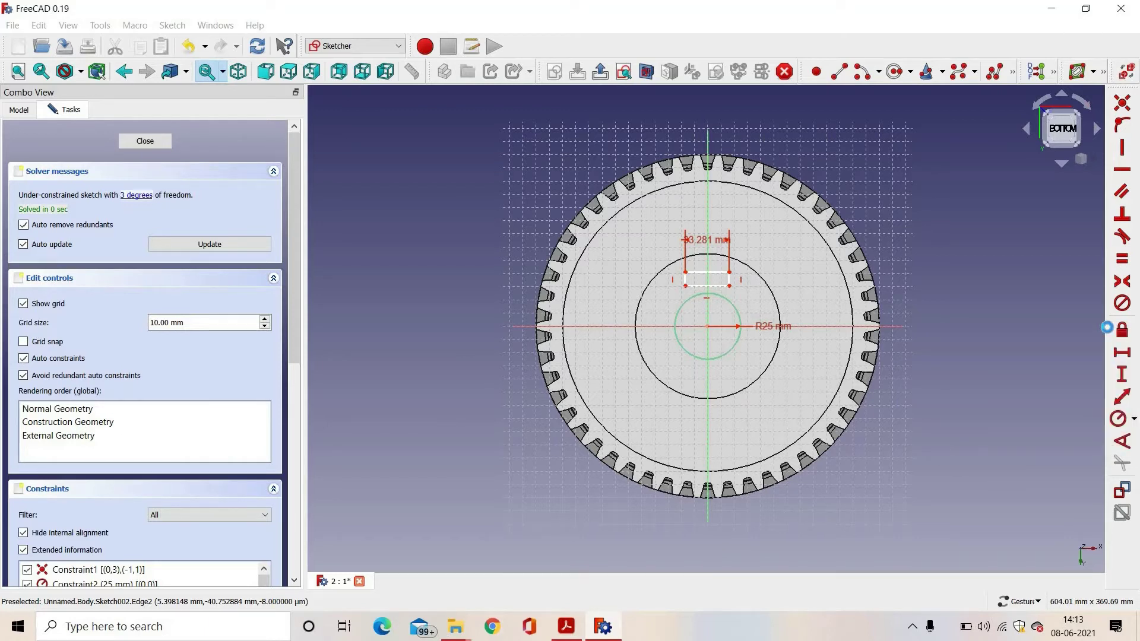
{"action": "left_click", "coordinate": [734, 290]}
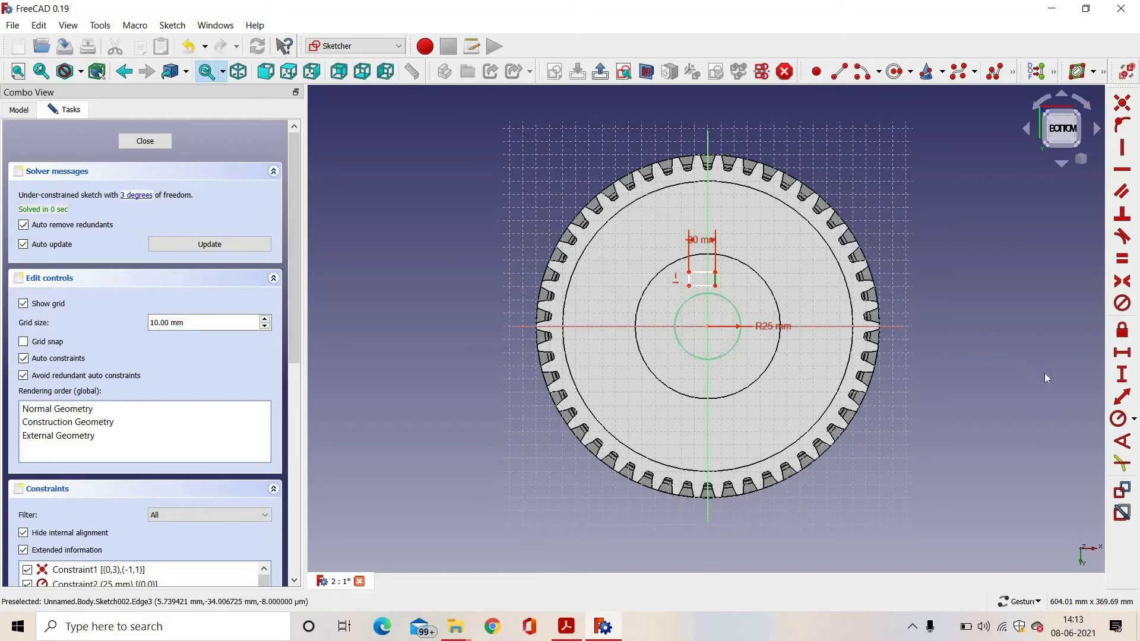
{"action": "left_click", "coordinate": [1122, 374]}
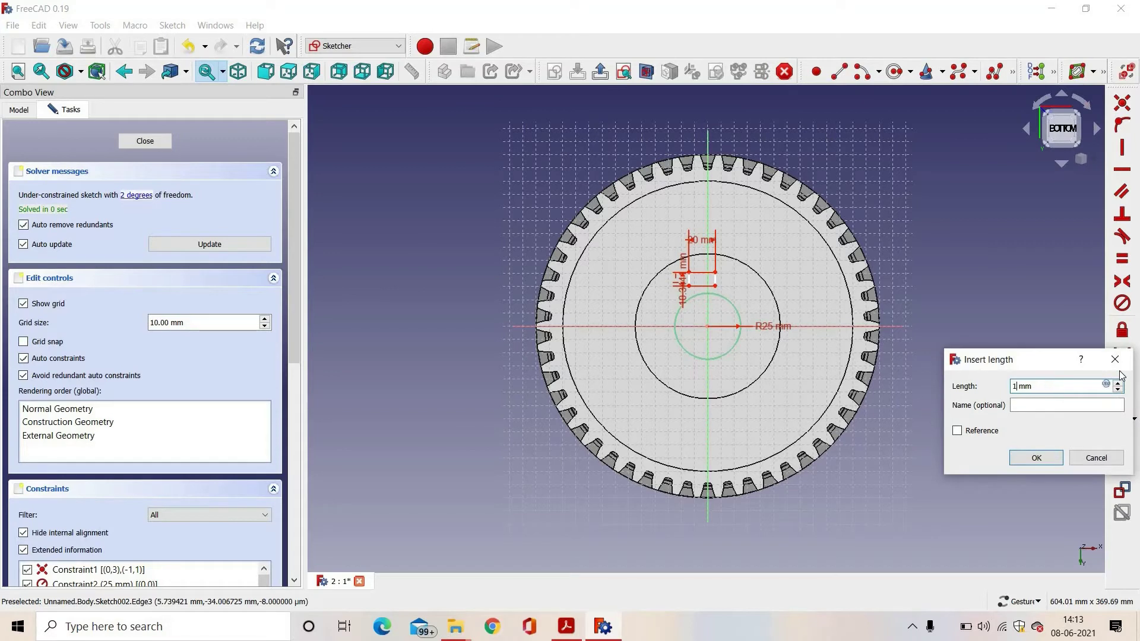
{"action": "key", "text": "Return"}
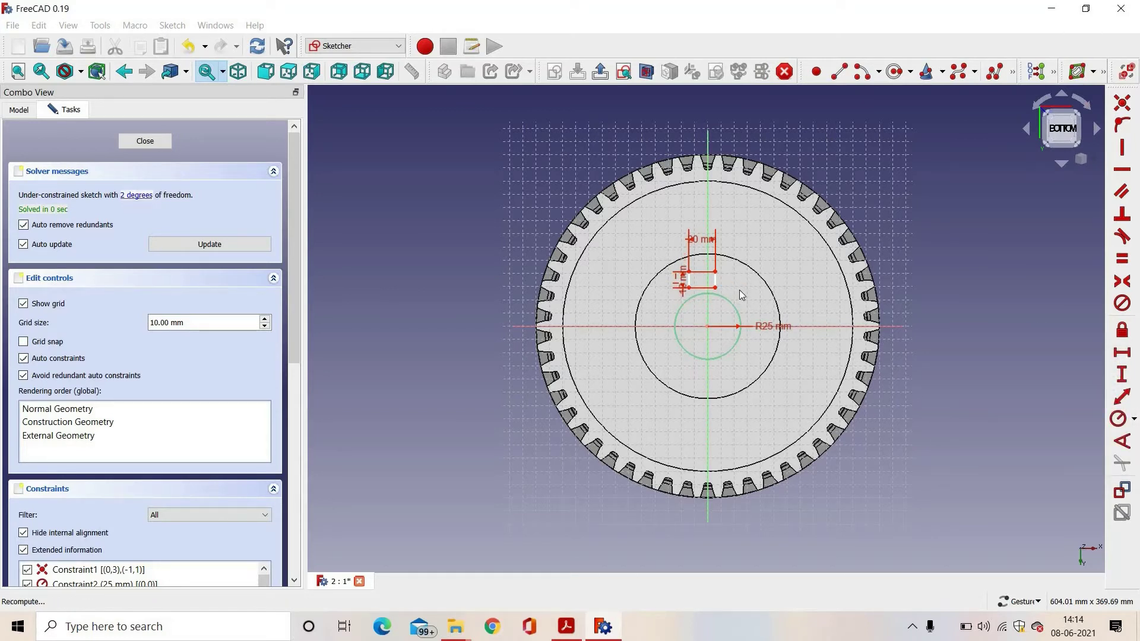
Step: Move the keyway rectangle down to overlap the bore circle and constrain its lower-right corner 10 mm horizontally from the origin
{"action": "scroll", "coordinate": [713, 290], "scroll_direction": "up", "scroll_amount": 3}
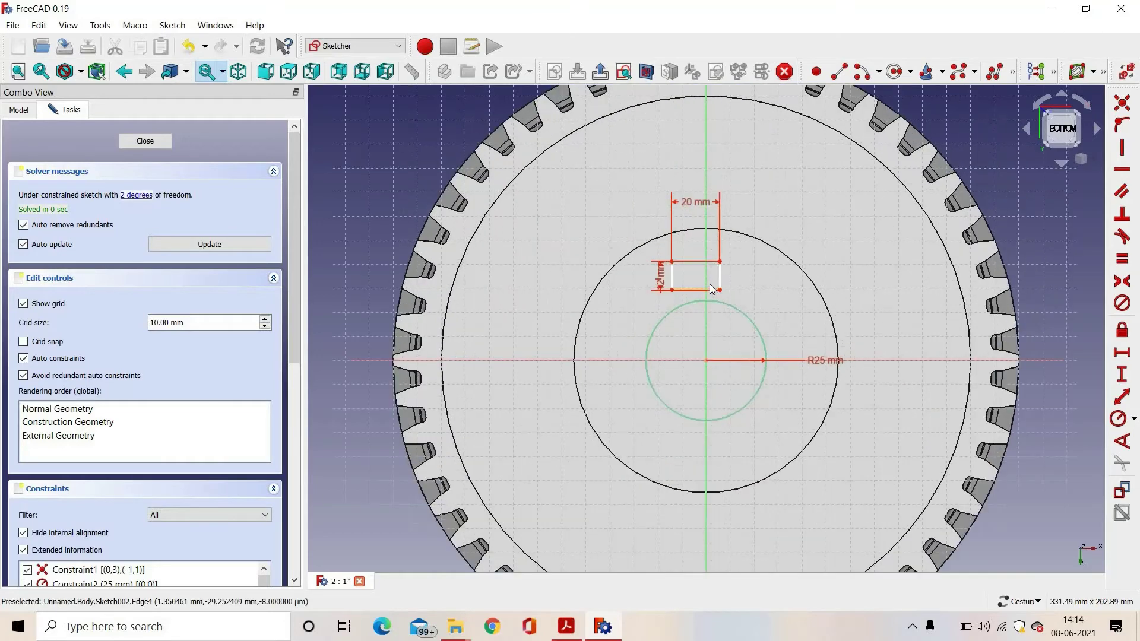
{"action": "scroll", "coordinate": [712, 289], "scroll_direction": "up", "scroll_amount": 2}
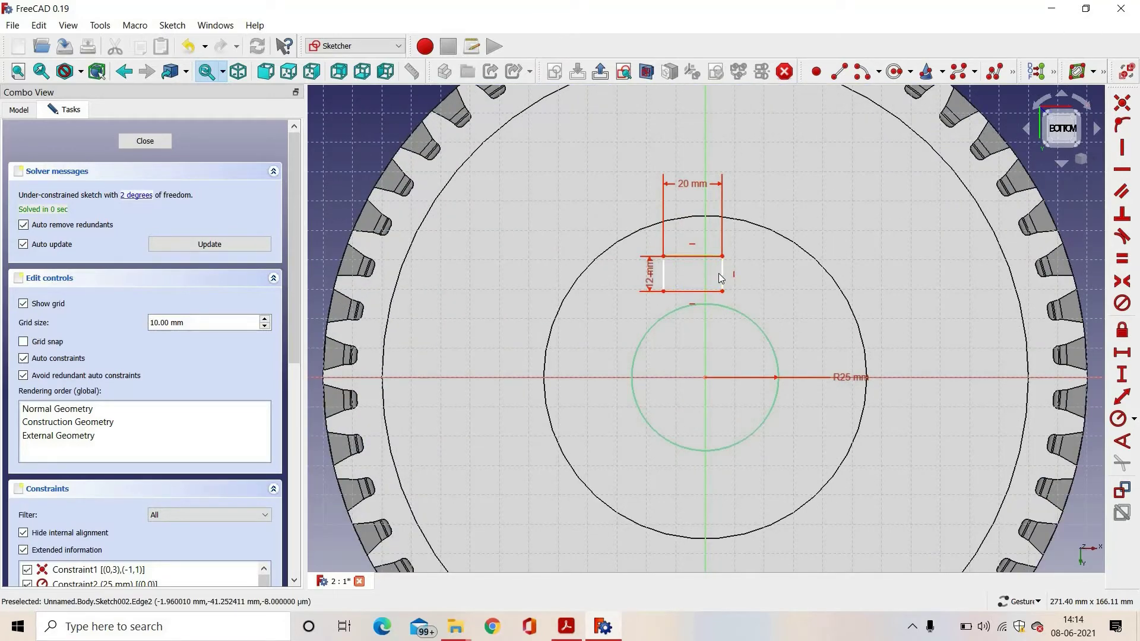
{"action": "mouse_move", "coordinate": [720, 278]}
{"action": "left_mouse_down"}
{"action": "mouse_move", "coordinate": [719, 292]}
{"action": "mouse_move", "coordinate": [758, 272]}
{"action": "mouse_move", "coordinate": [719, 262]}
{"action": "mouse_move", "coordinate": [713, 302]}
{"action": "mouse_move", "coordinate": [712, 291]}
{"action": "mouse_move", "coordinate": [729, 297]}
{"action": "mouse_move", "coordinate": [717, 287]}
{"action": "left_mouse_up"}
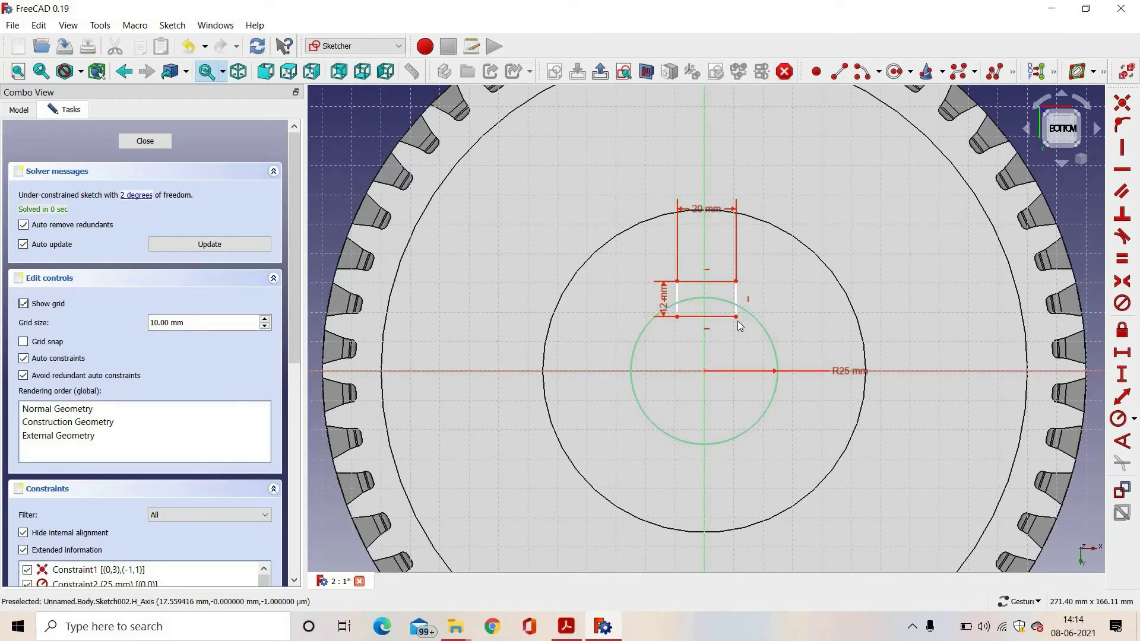
{"action": "left_click", "coordinate": [704, 372]}
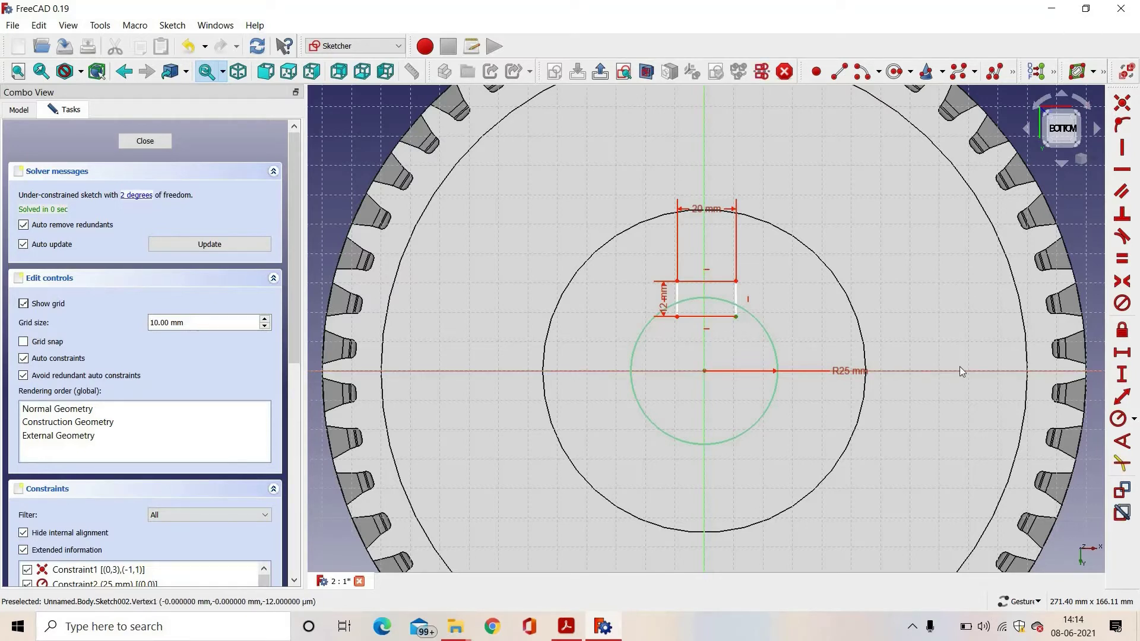
{"action": "left_click", "coordinate": [1123, 355]}
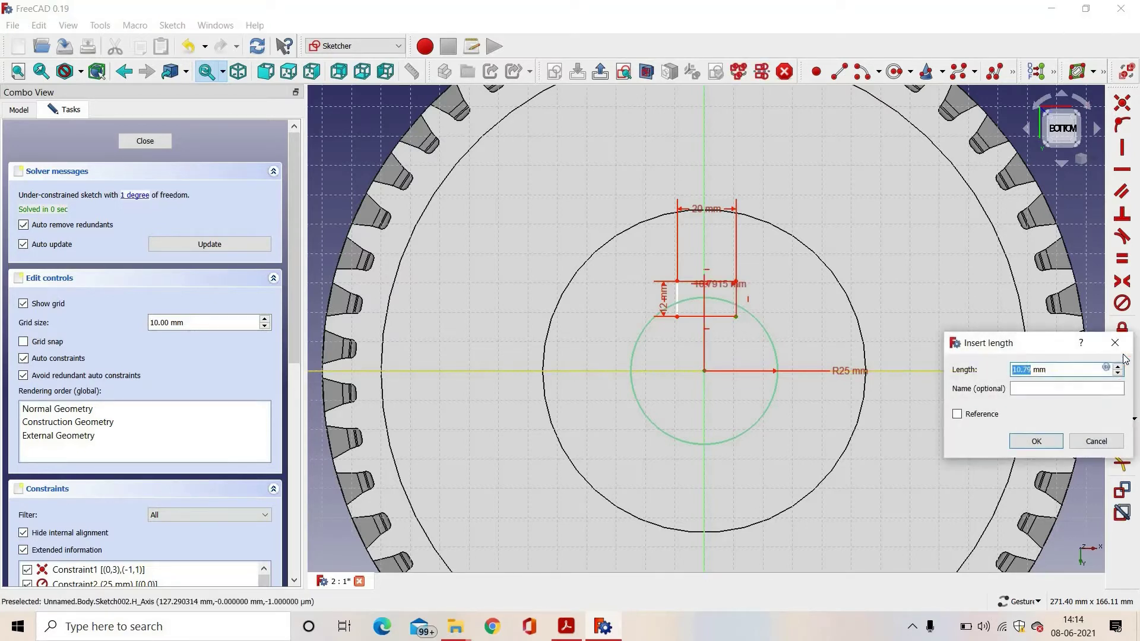
{"action": "type", "text": "10"}
{"action": "key", "text": "Return"}
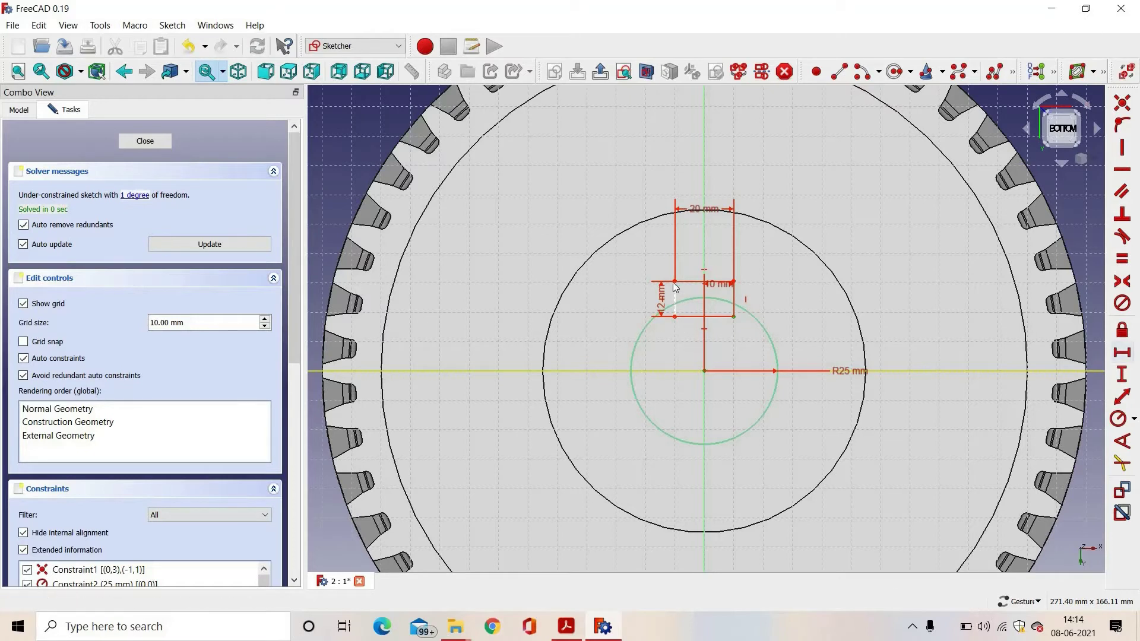
Step: Nudge the keyway rectangle up and constrain the vertical distance between its lower-right corner and the origin
{"action": "mouse_move", "coordinate": [682, 280]}
{"action": "left_mouse_down"}
{"action": "mouse_move", "coordinate": [682, 254]}
{"action": "mouse_move", "coordinate": [682, 314]}
{"action": "mouse_move", "coordinate": [683, 263]}
{"action": "mouse_move", "coordinate": [685, 294]}
{"action": "mouse_move", "coordinate": [684, 264]}
{"action": "mouse_move", "coordinate": [687, 290]}
{"action": "mouse_move", "coordinate": [687, 280]}
{"action": "left_mouse_up"}
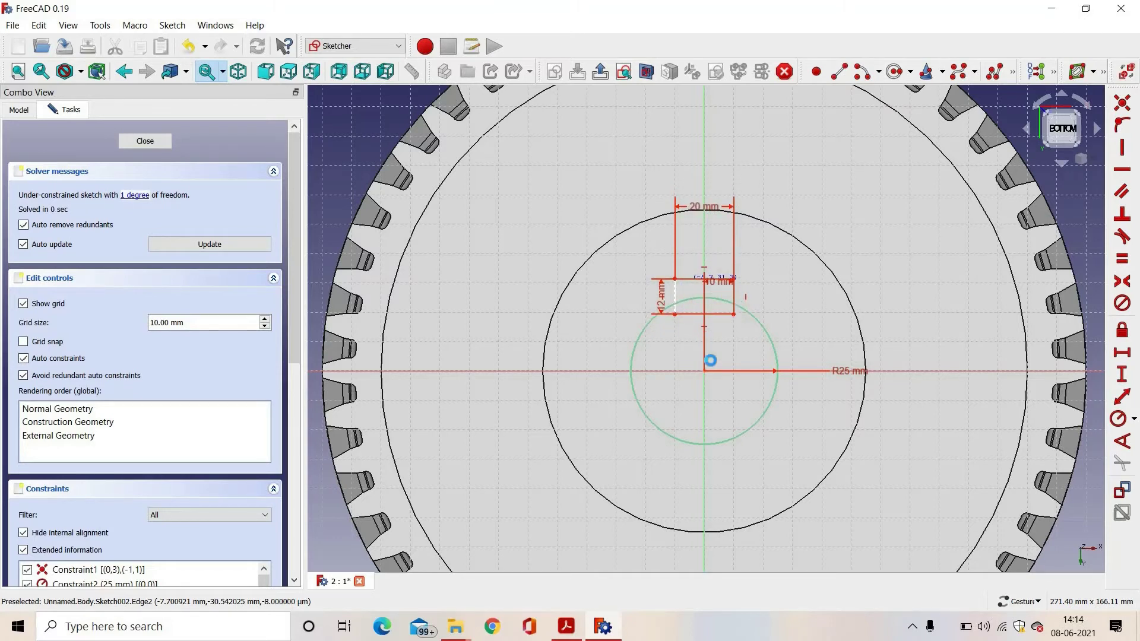
{"action": "left_click", "coordinate": [734, 314]}
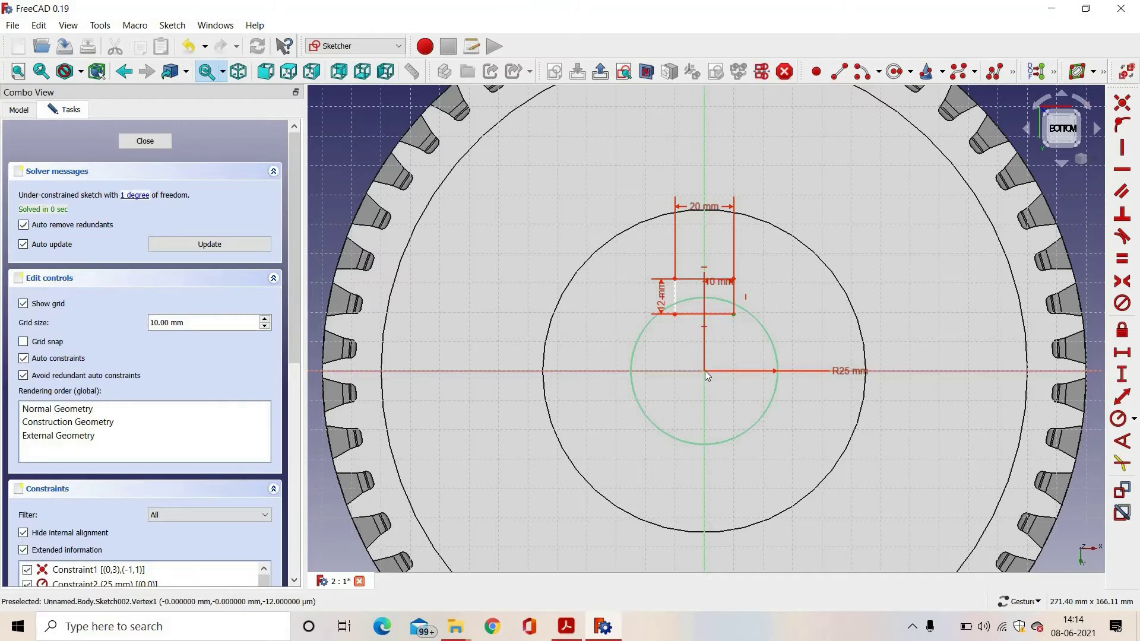
{"action": "left_click", "coordinate": [808, 373]}
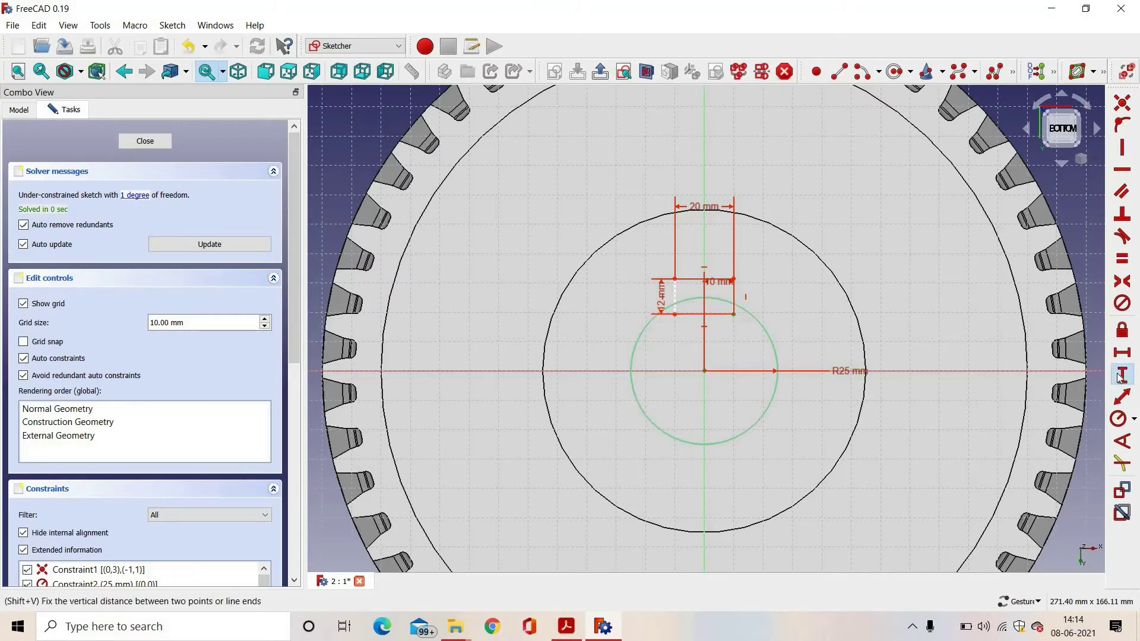
{"action": "left_click", "coordinate": [1119, 376]}
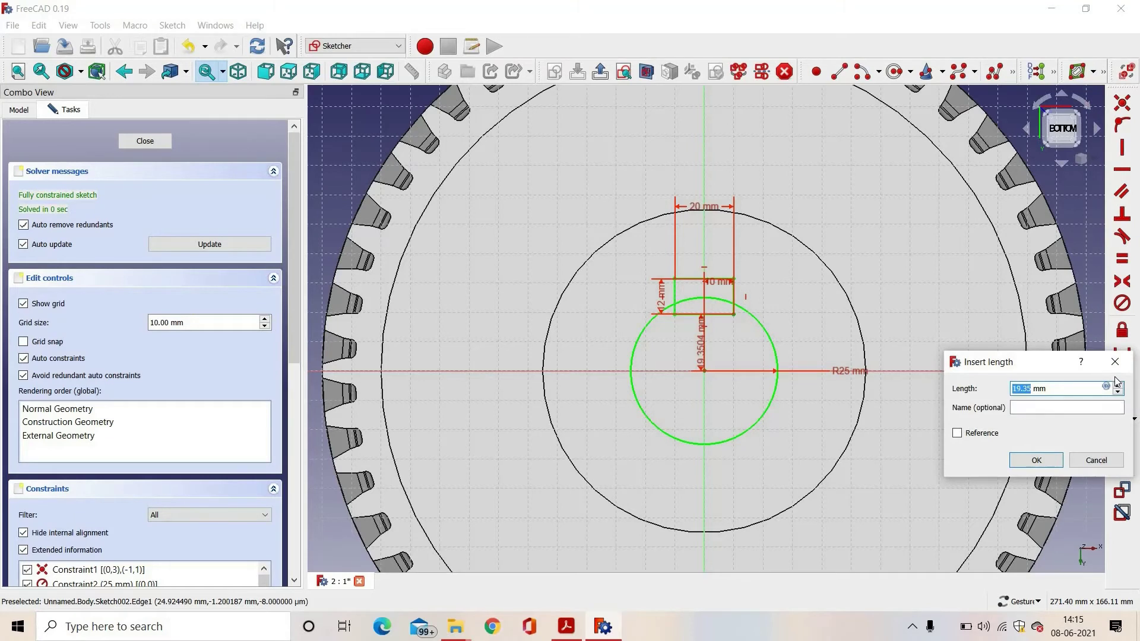
{"action": "type", "text": "1"}
{"action": "key", "text": "Return"}
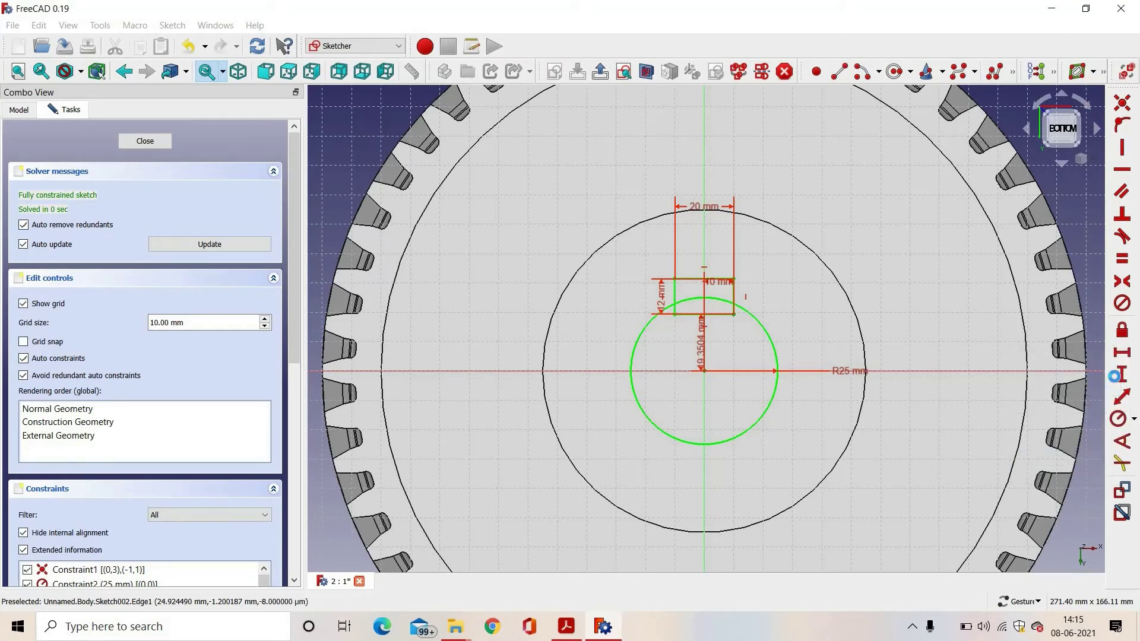
Step: Set the keyway rectangle's vertical distance from the origin to 19 mm and move the dimension labels clear of the profile
{"action": "scroll", "coordinate": [781, 319], "scroll_direction": "up", "scroll_amount": 2}
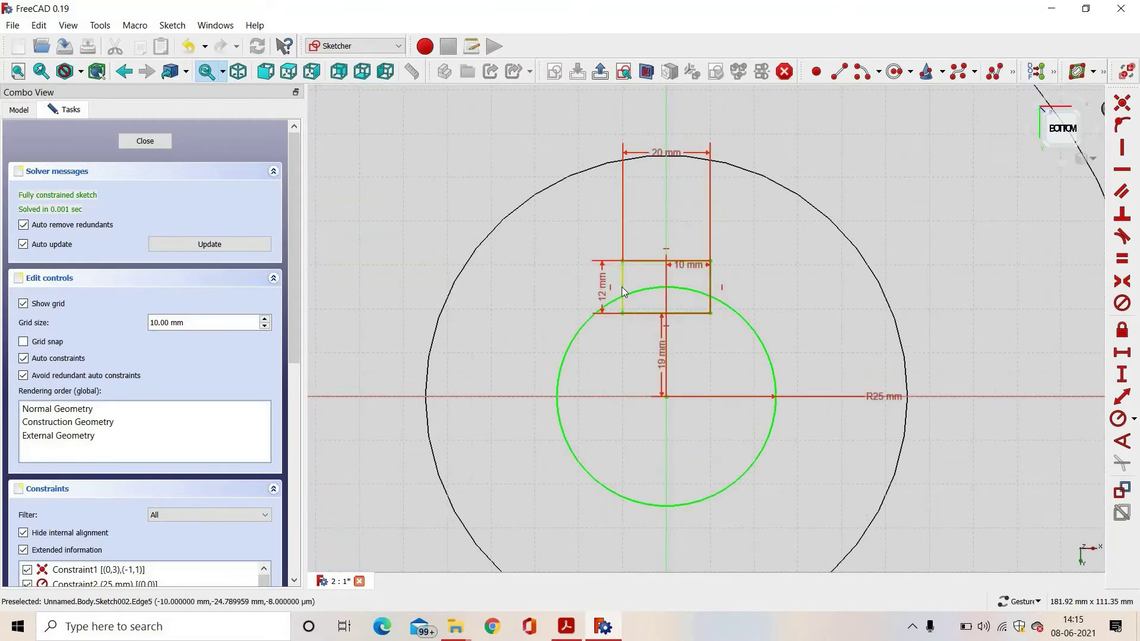
{"action": "scroll", "coordinate": [622, 287], "scroll_direction": "down", "scroll_amount": 1}
{"action": "scroll", "coordinate": [669, 269], "scroll_direction": "up", "scroll_amount": 1}
{"action": "left_click_drag", "start_coordinate": [668, 270], "coordinate": [678, 232]}
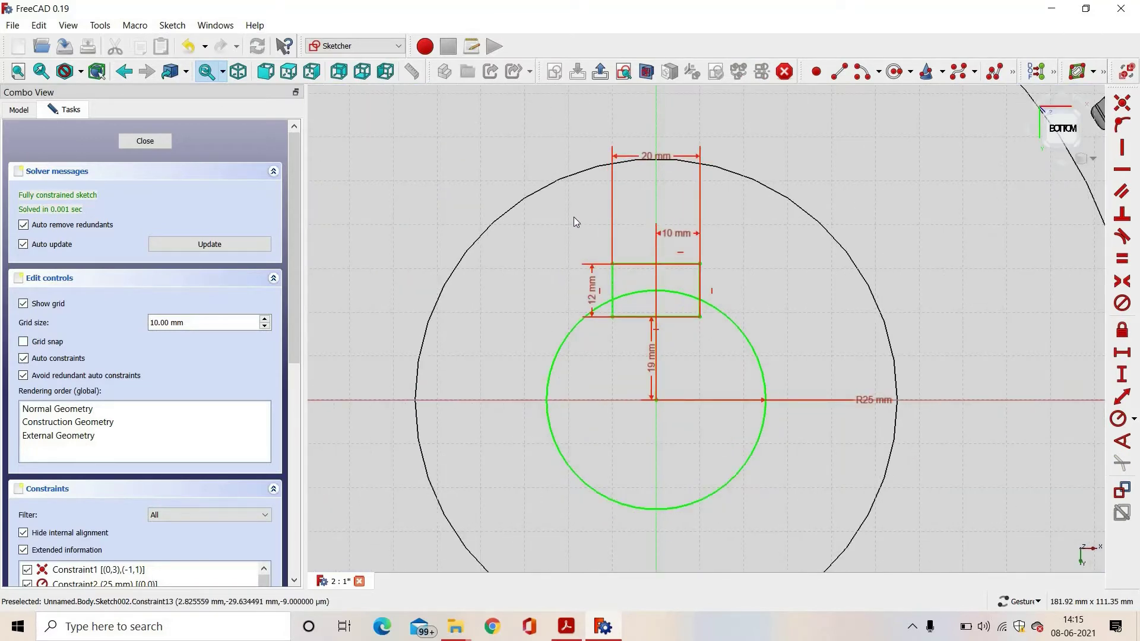
{"action": "left_click_drag", "start_coordinate": [573, 222], "coordinate": [565, 221]}
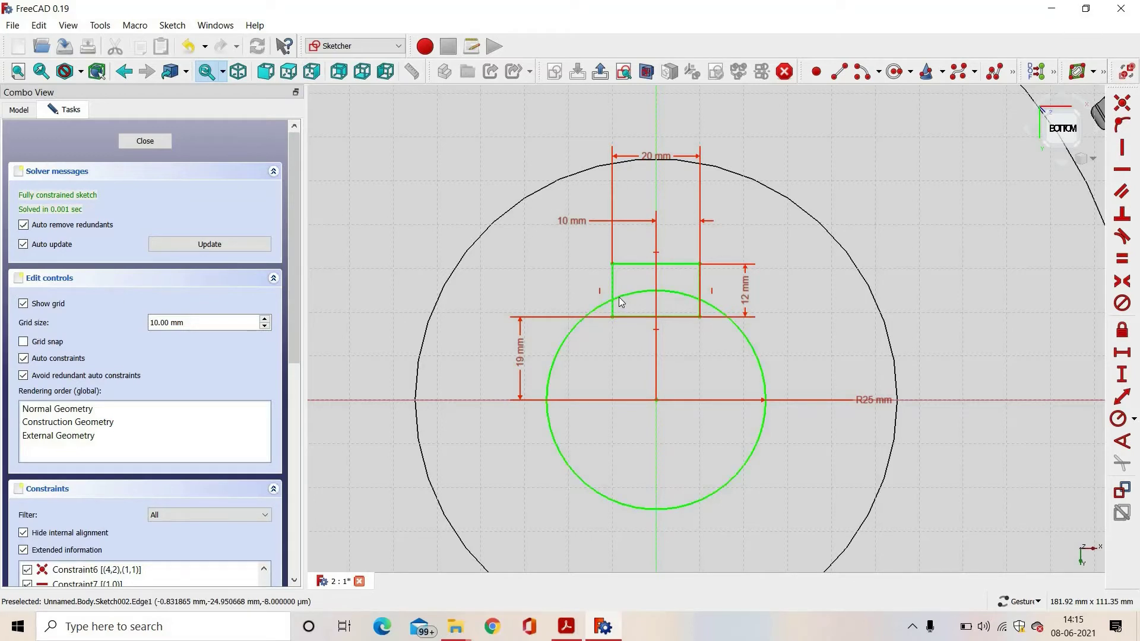
Step: Trim away the arc of the bore circle that lies inside the keyway rectangle
{"action": "left_click", "coordinate": [695, 301]}
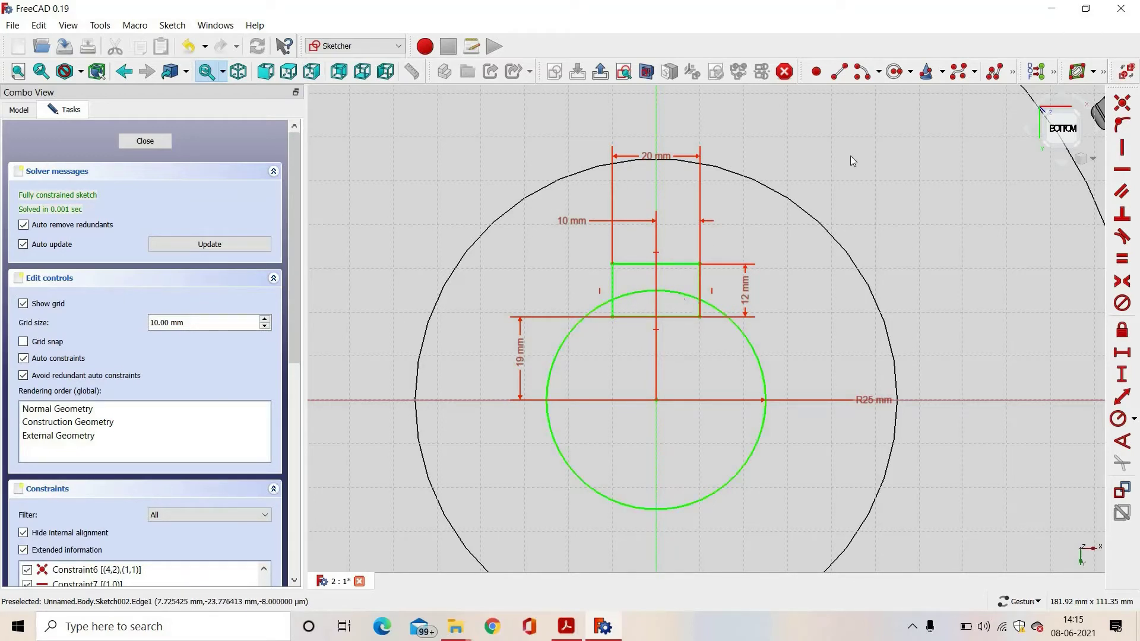
{"action": "left_click", "coordinate": [1013, 73]}
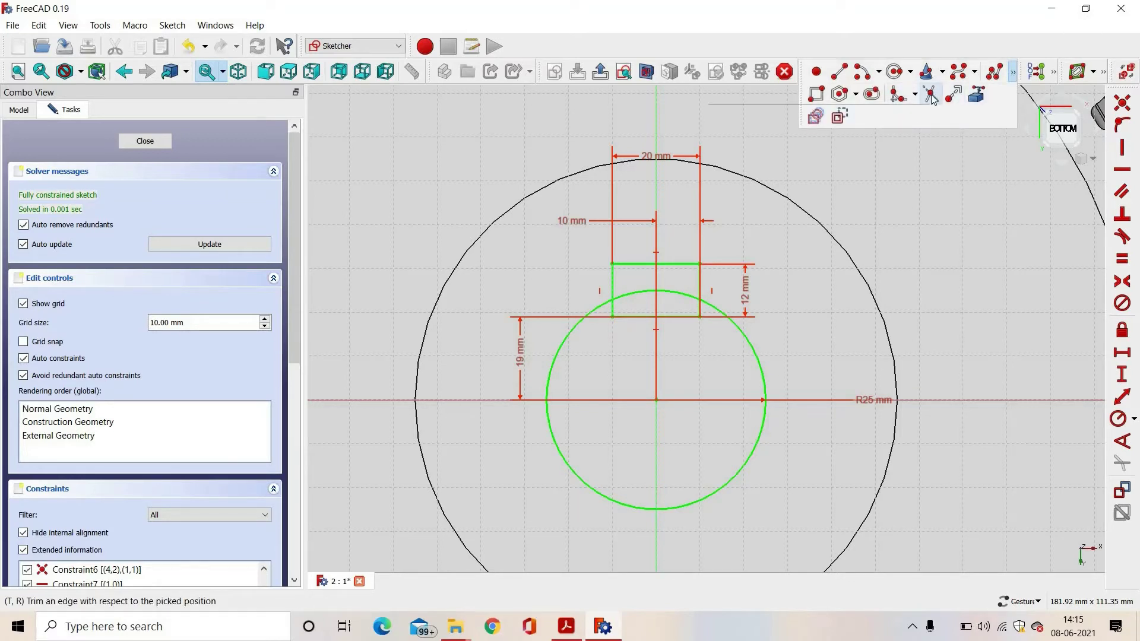
{"action": "left_click", "coordinate": [931, 97]}
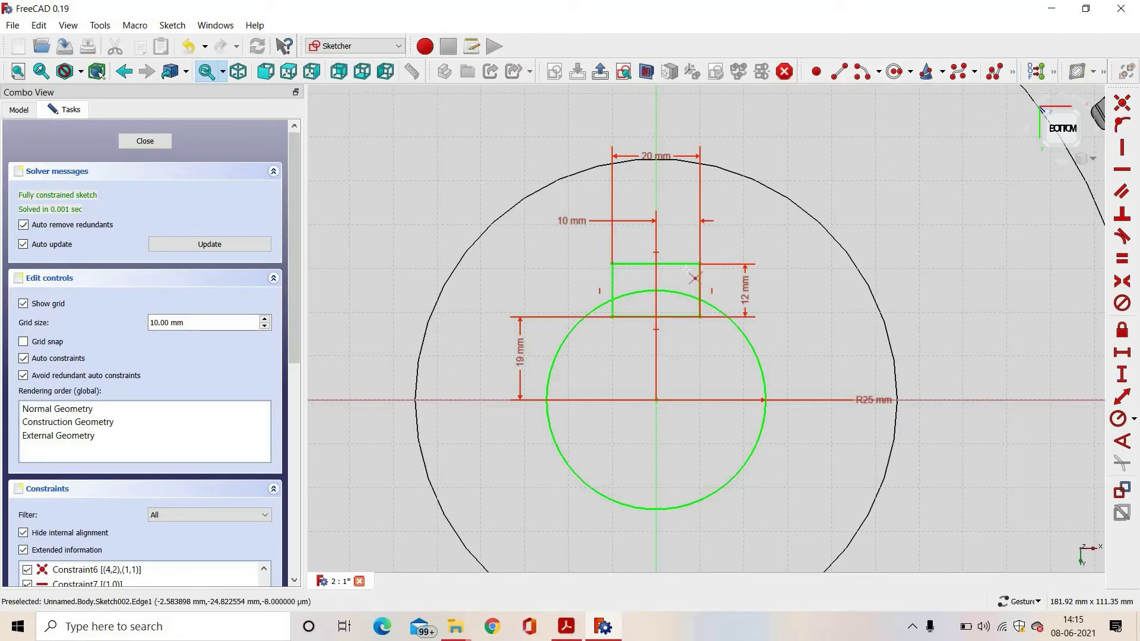
{"action": "left_click", "coordinate": [664, 293]}
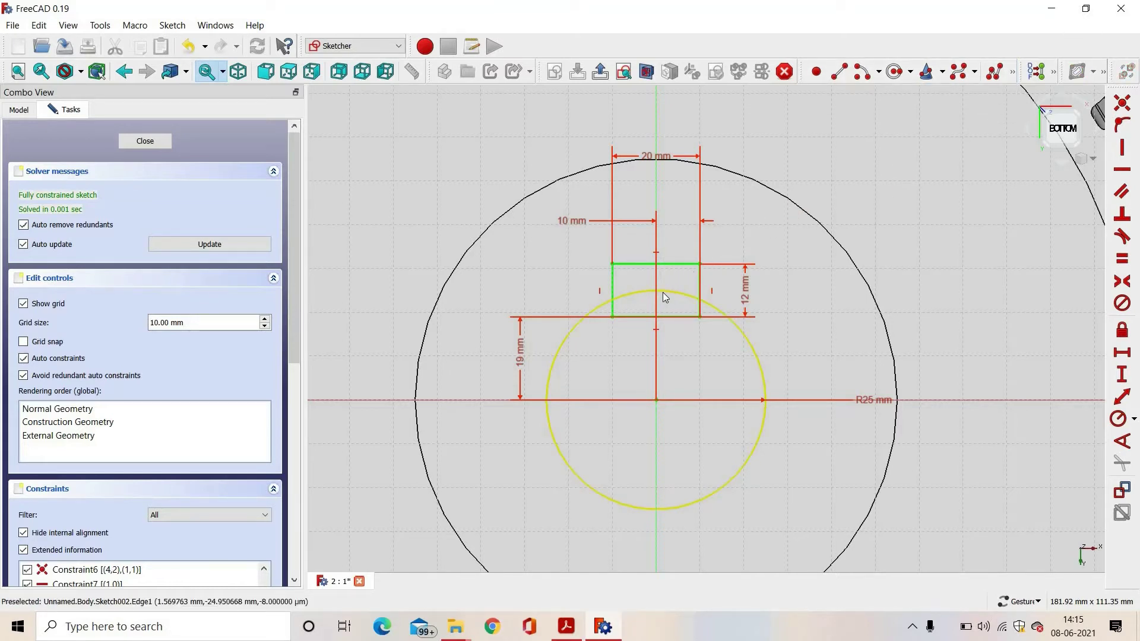
Step: Convert the left, bottom and right edges of the keyway rectangle to construction geometry
{"action": "scroll", "coordinate": [630, 256], "scroll_direction": "up", "scroll_amount": 3}
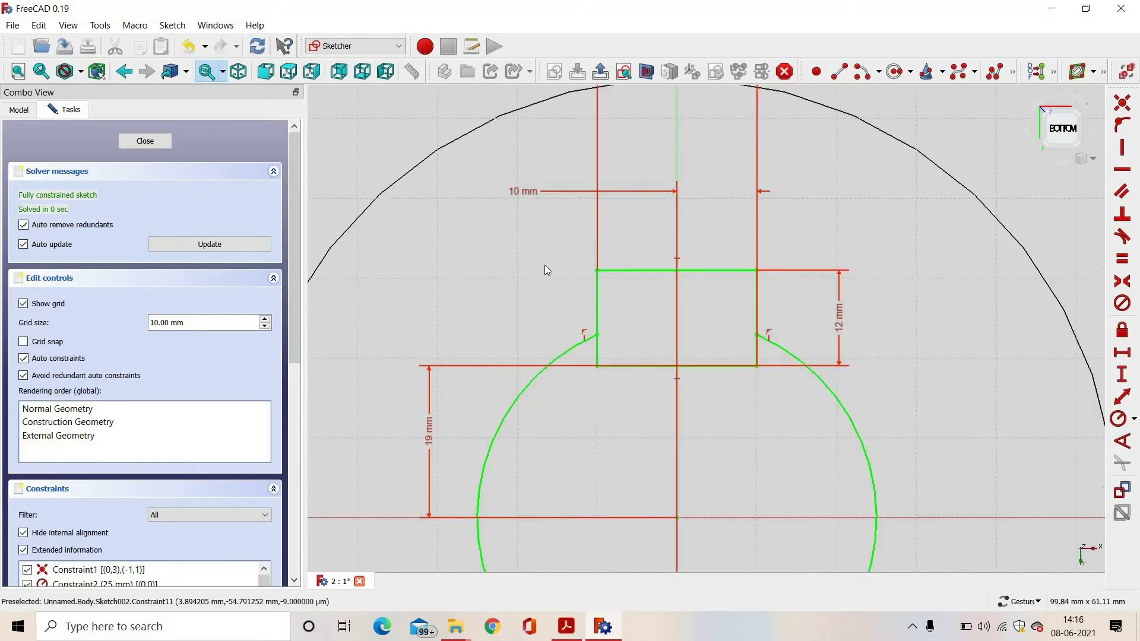
{"action": "left_click", "coordinate": [598, 292]}
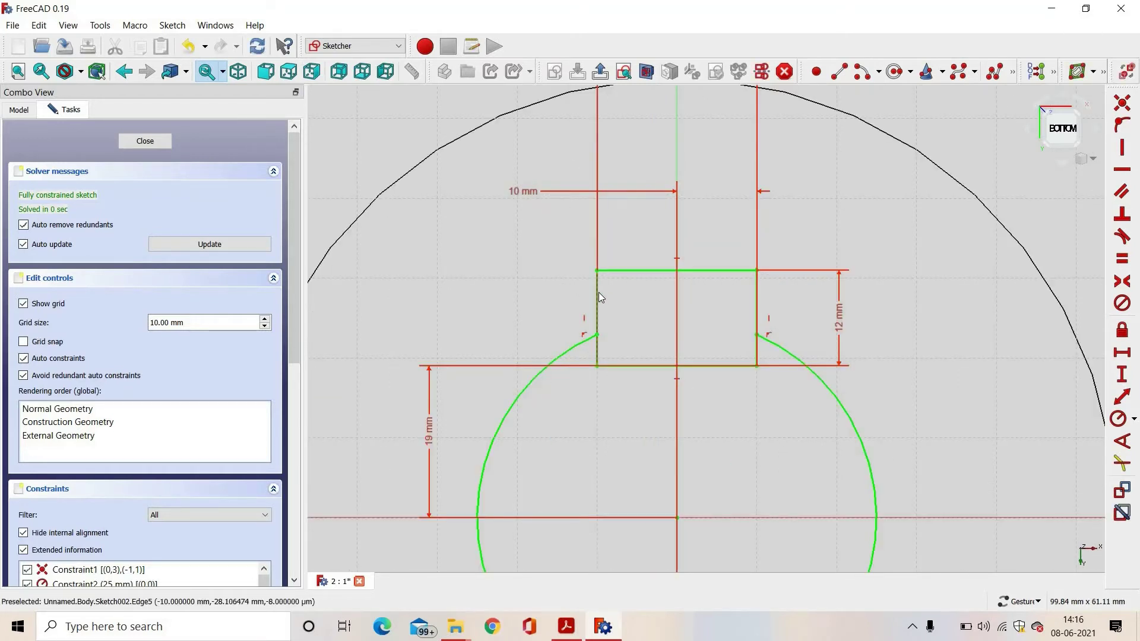
{"action": "left_click", "coordinate": [664, 366]}
{"action": "left_click", "coordinate": [757, 309]}
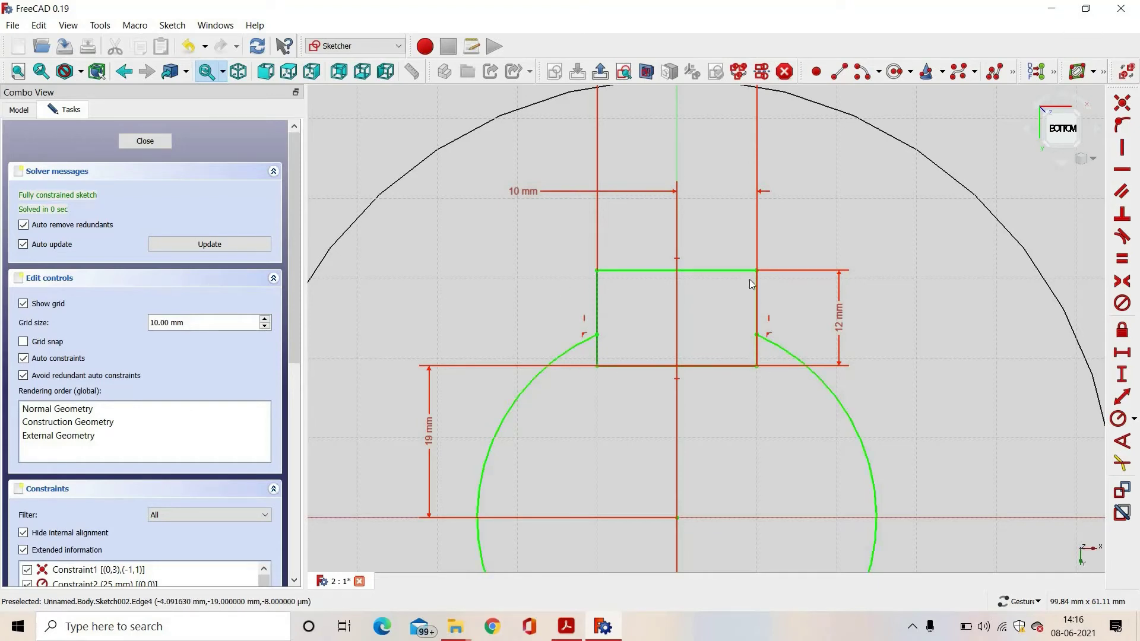
{"action": "left_click", "coordinate": [1014, 73]}
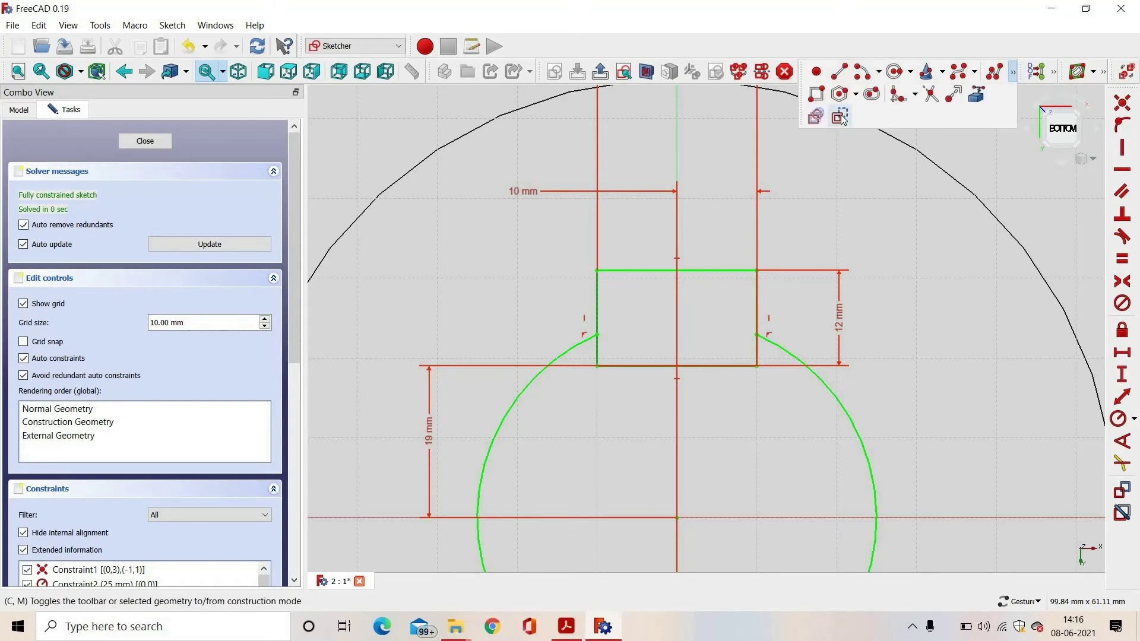
{"action": "left_click", "coordinate": [841, 118]}
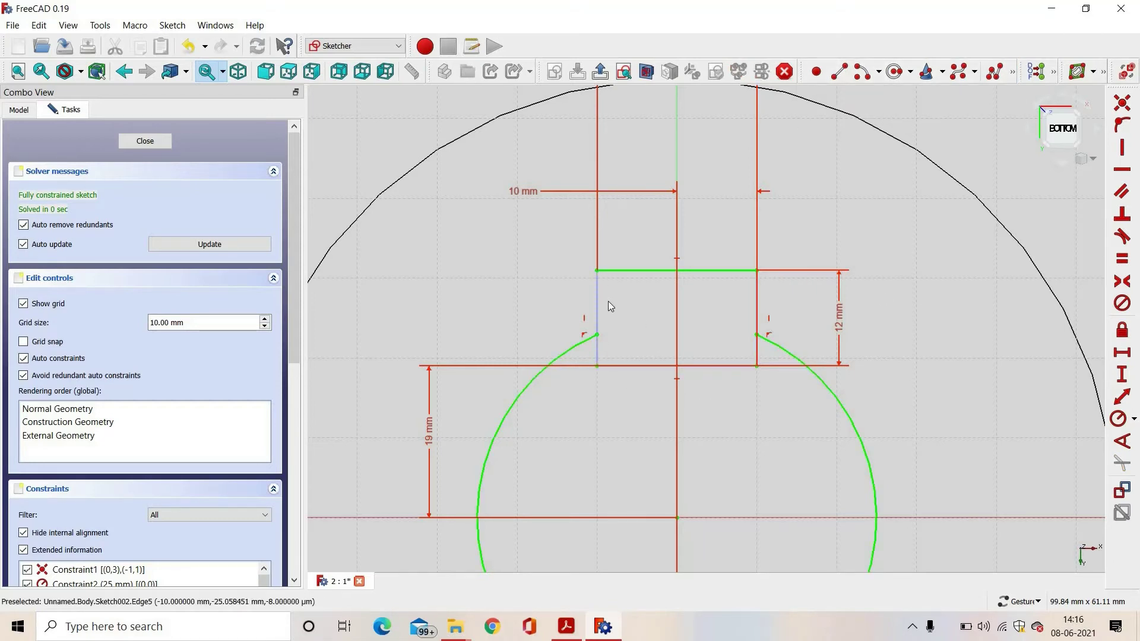
Step: Draw a free slanted line about 14 mm long to the left of the keyway rectangle
{"action": "left_click", "coordinate": [597, 285]}
{"action": "left_click", "coordinate": [597, 334]}
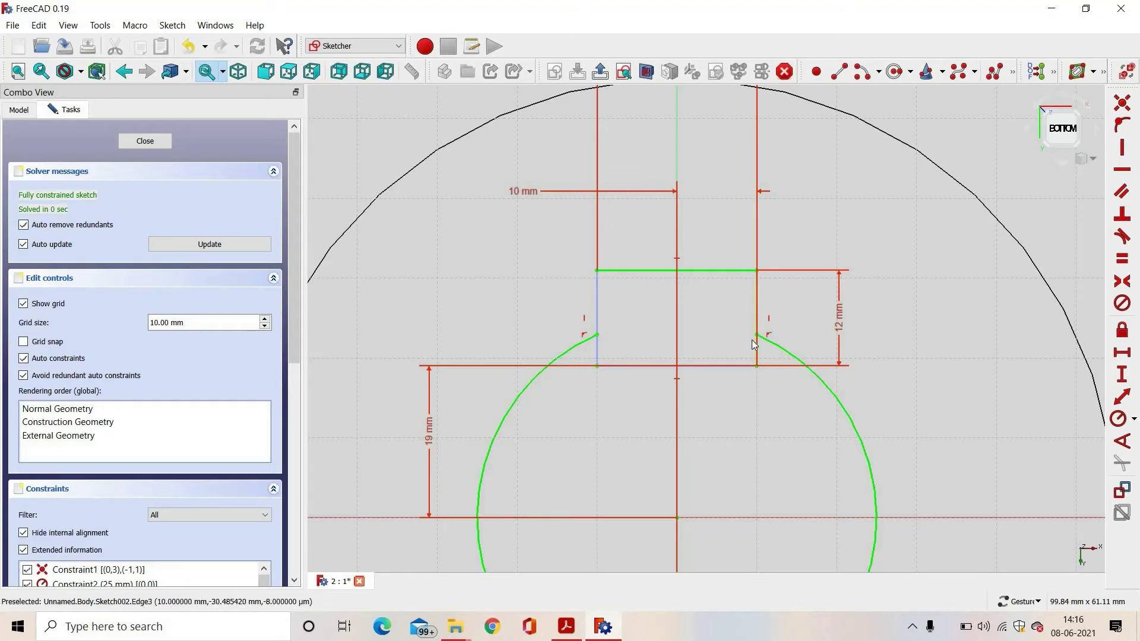
{"action": "left_click", "coordinate": [835, 72]}
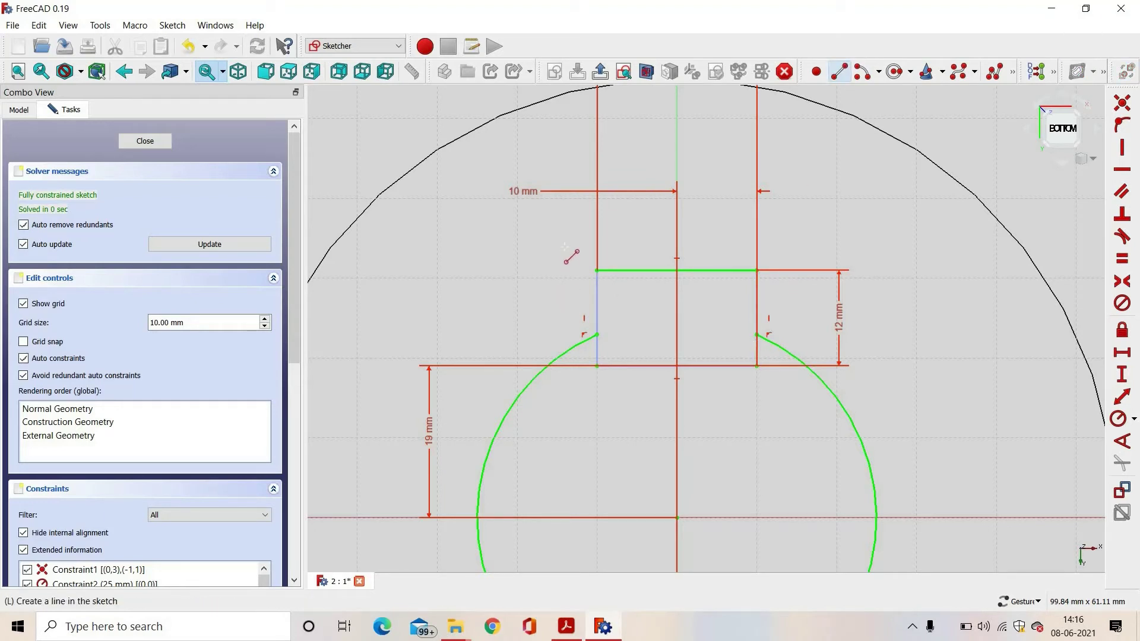
{"action": "left_click", "coordinate": [545, 234]}
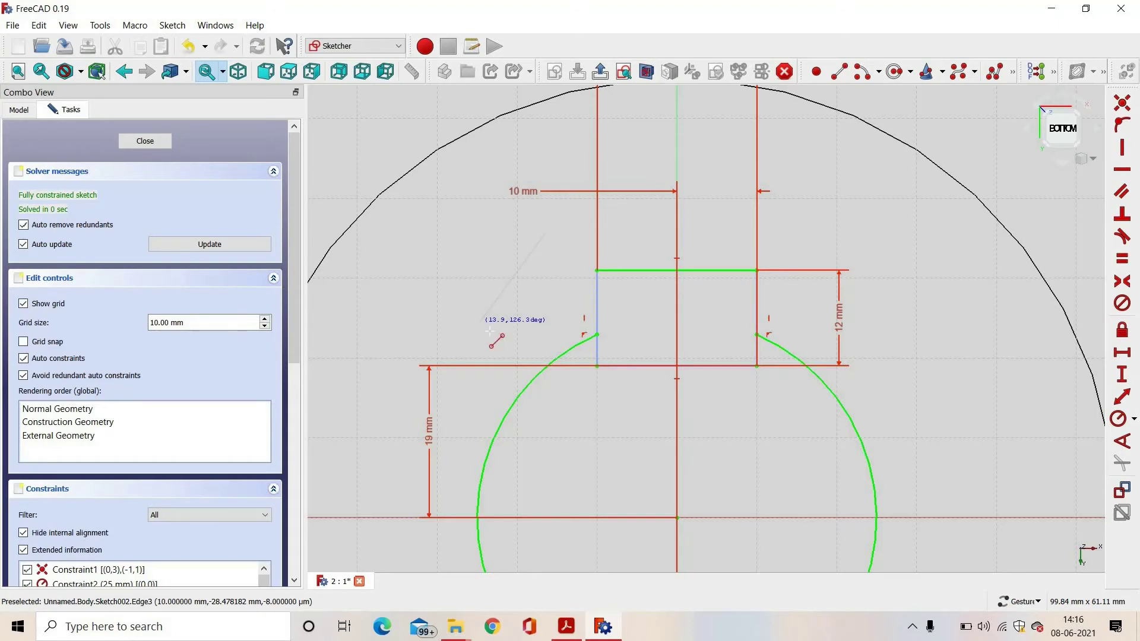
{"action": "left_click", "coordinate": [480, 322]}
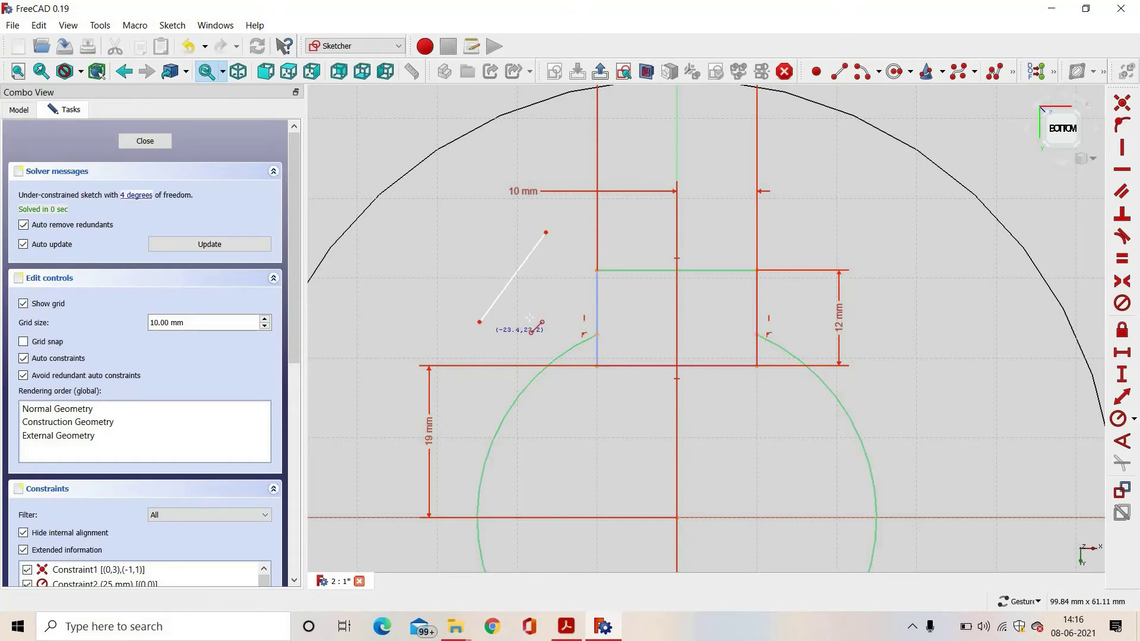
Step: Make the left slanted line's ends coincident with the keyway's upper-left corner and the left end of the bore arc
{"action": "left_click", "coordinate": [545, 232]}
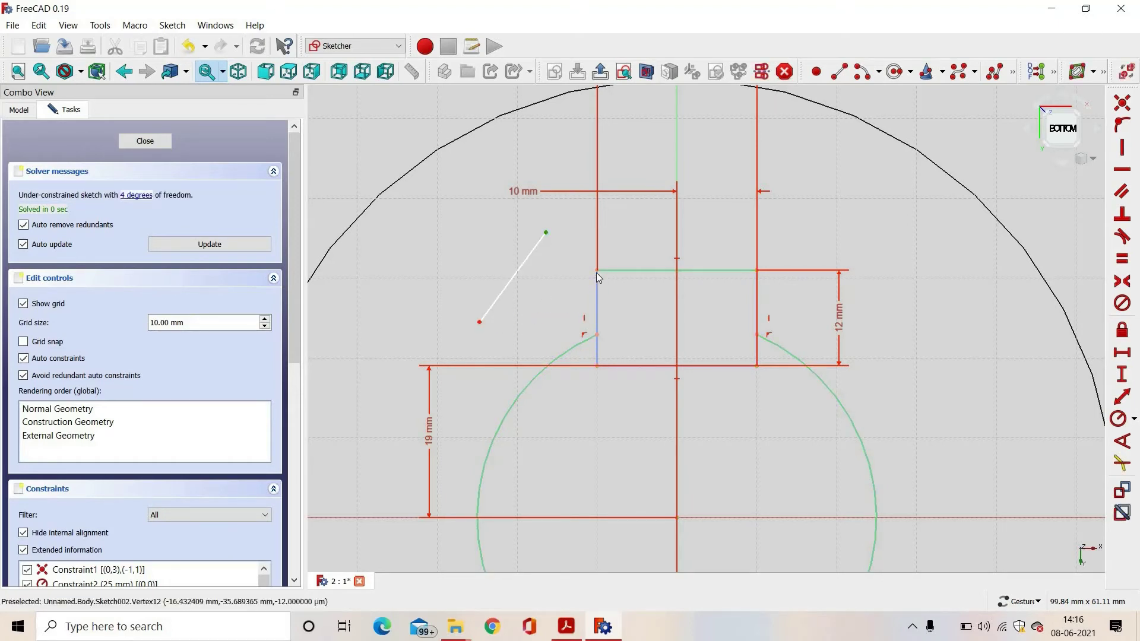
{"action": "left_click", "coordinate": [597, 272]}
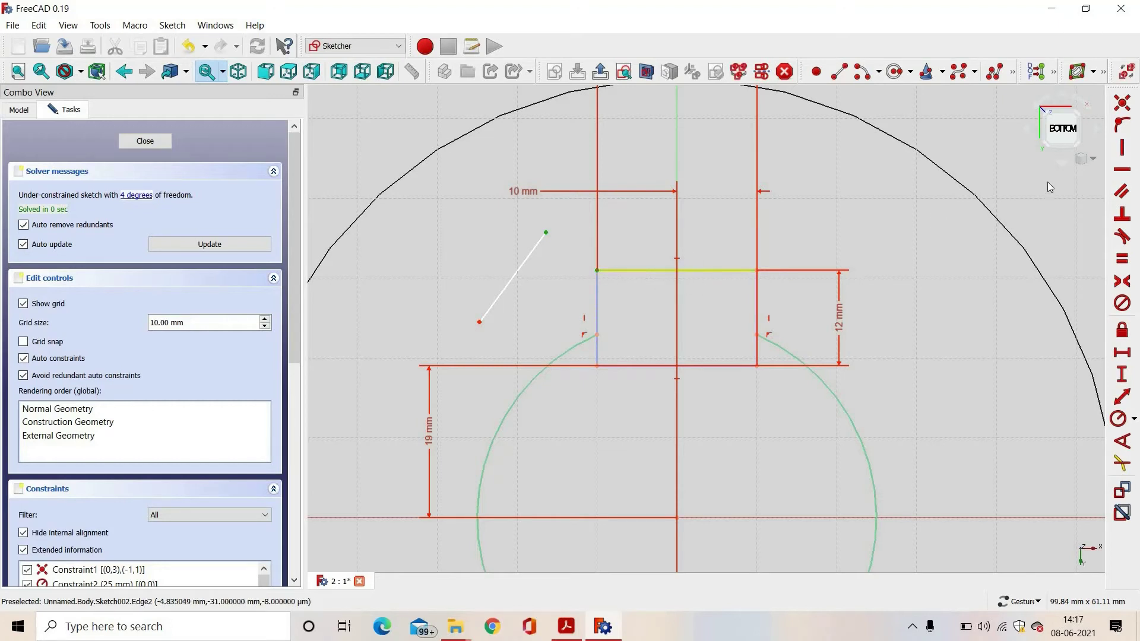
{"action": "left_click", "coordinate": [1124, 103]}
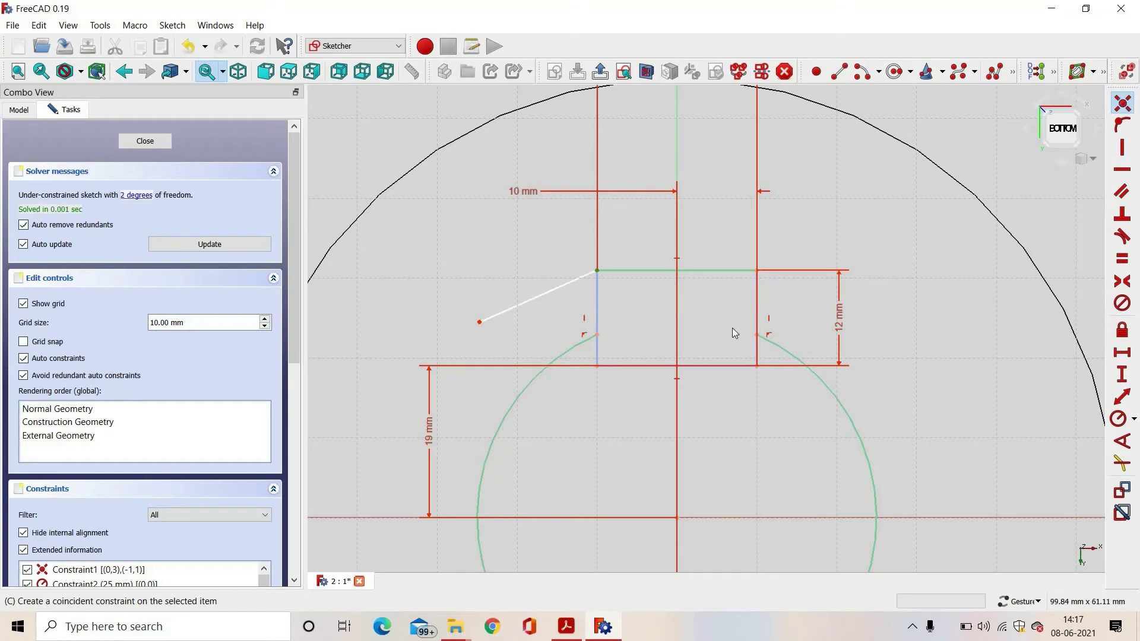
{"action": "left_click", "coordinate": [479, 322]}
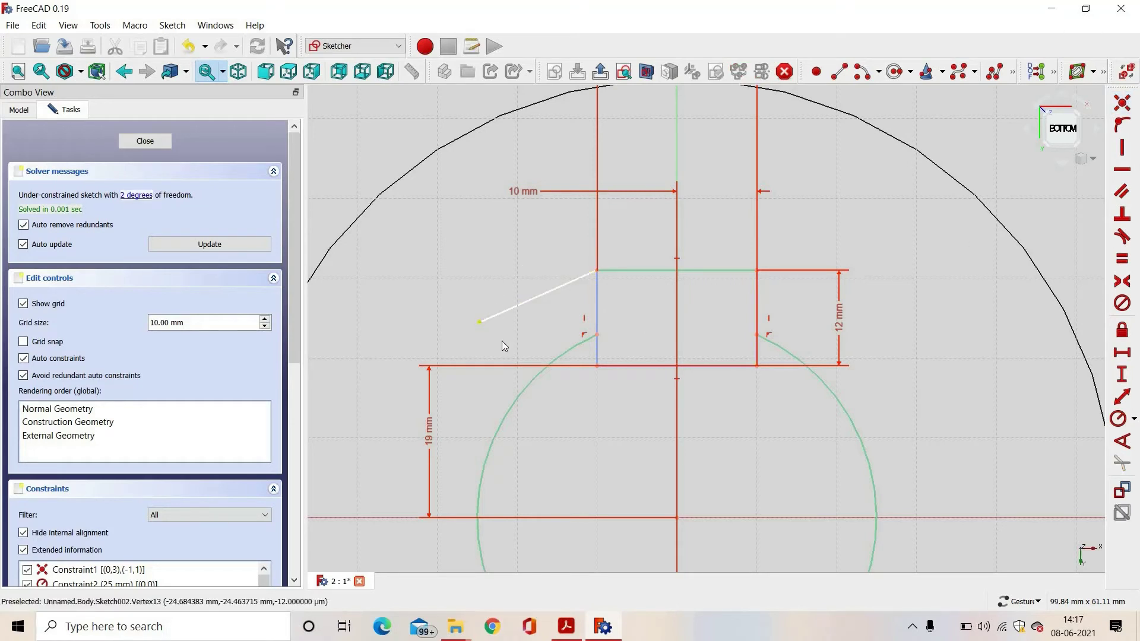
{"action": "left_click", "coordinate": [597, 336]}
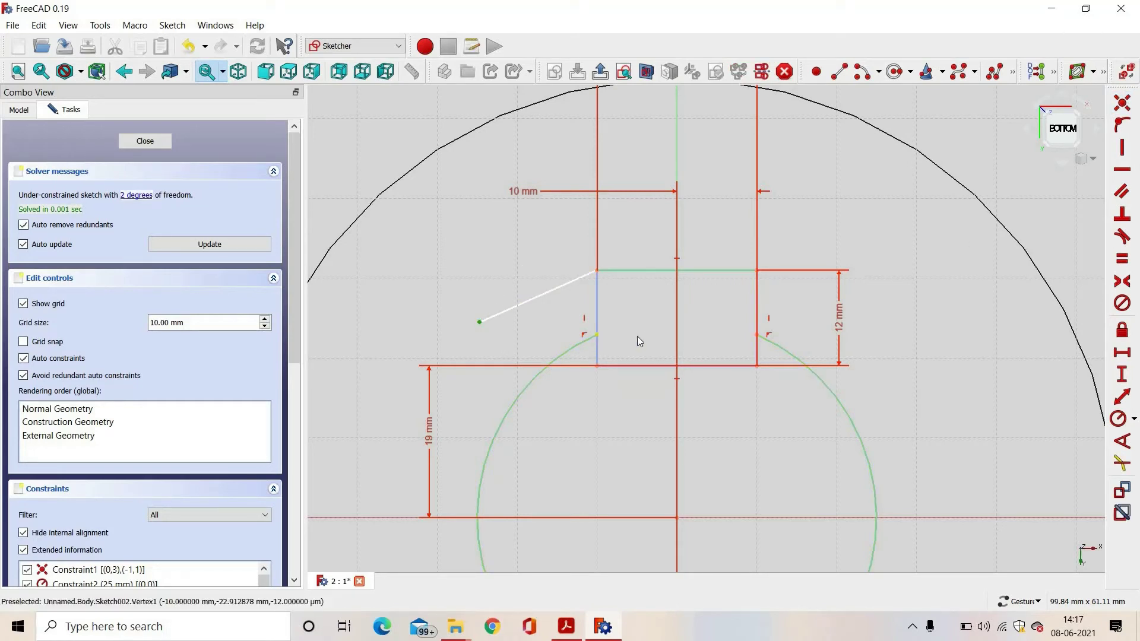
{"action": "left_click", "coordinate": [1130, 106]}
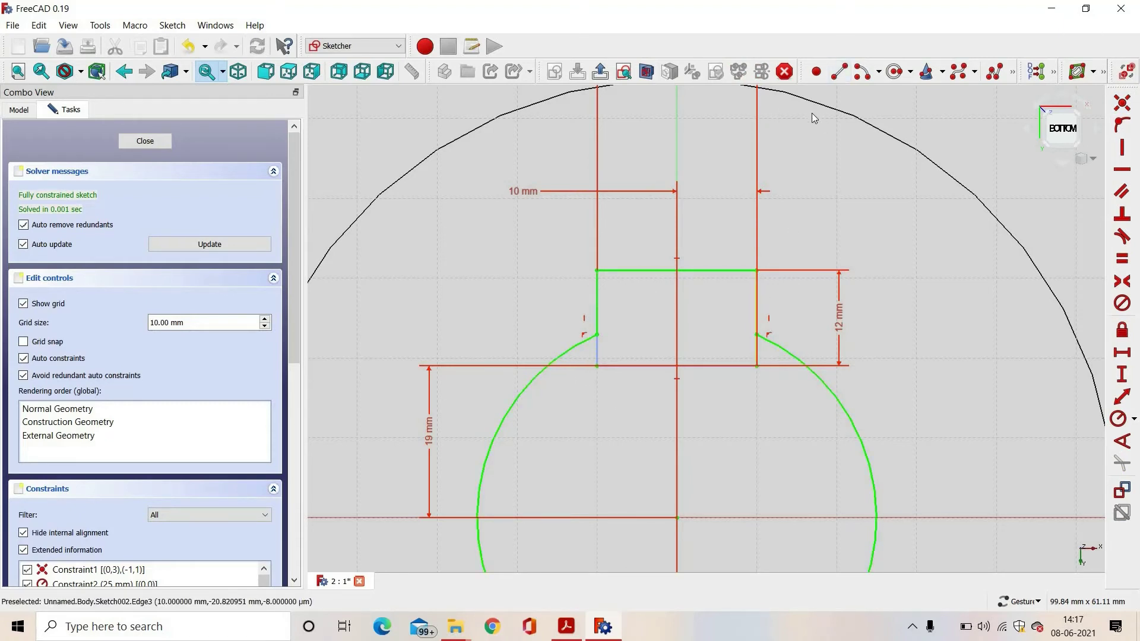
Step: Draw a free slanted line about 14 mm long to the upper right of the keyway rectangle
{"action": "left_click", "coordinate": [839, 76]}
{"action": "left_click", "coordinate": [815, 183]}
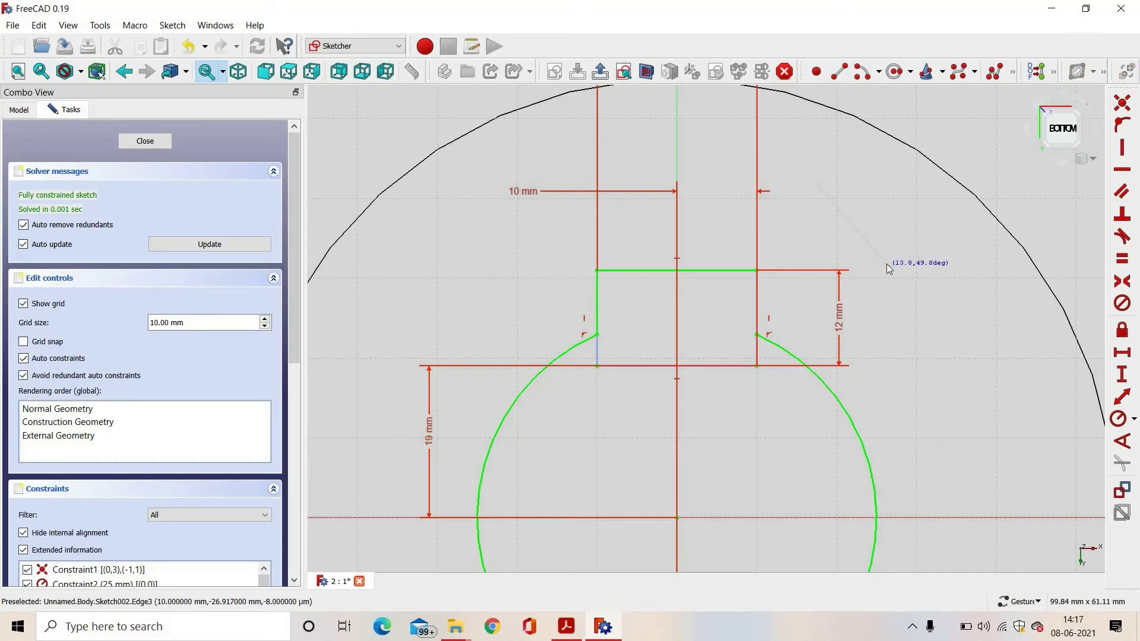
{"action": "left_click", "coordinate": [886, 263]}
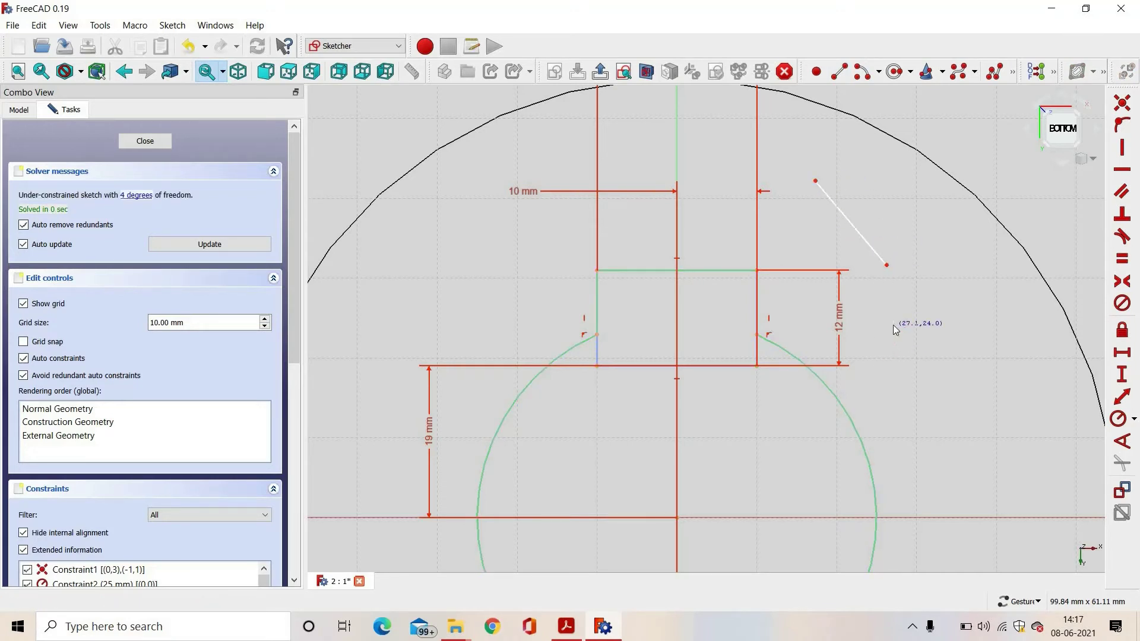
{"action": "key", "text": "Escape"}
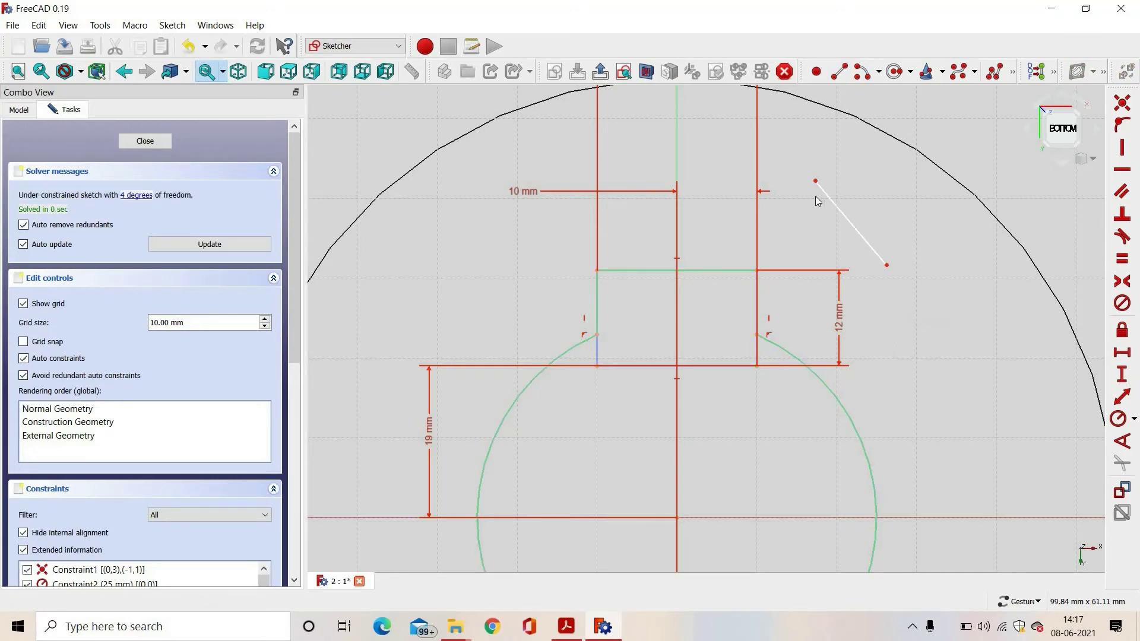
Step: Make the right slanted line's ends coincident with the keyway's upper-right corner and the right end of the bore arc
{"action": "left_click", "coordinate": [757, 270]}
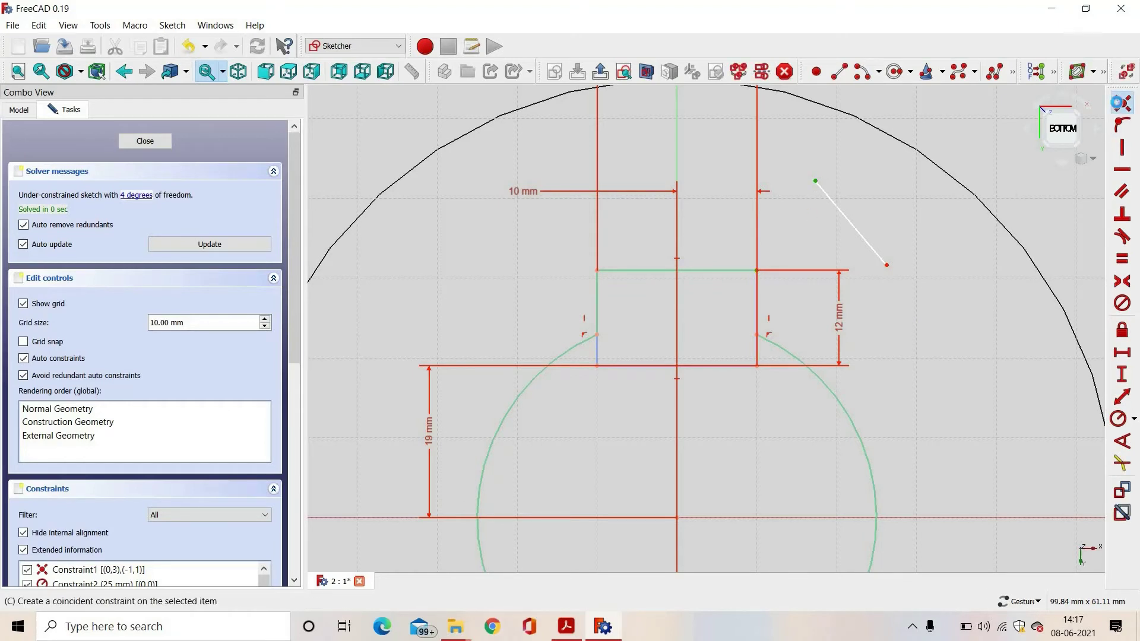
{"action": "left_click", "coordinate": [1120, 102]}
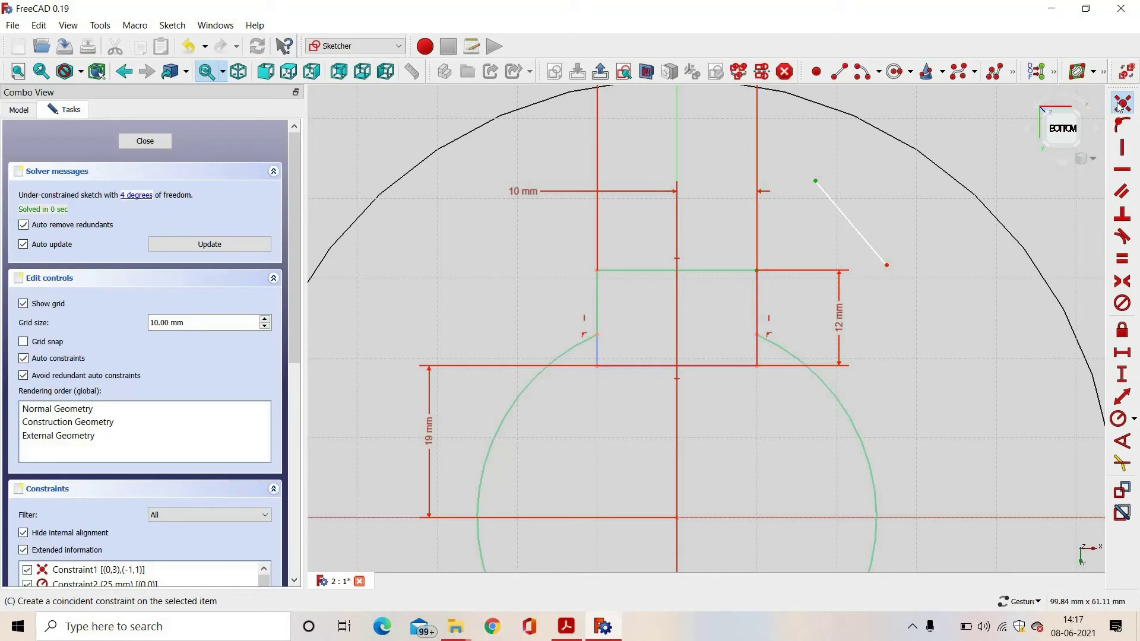
{"action": "left_click", "coordinate": [887, 266]}
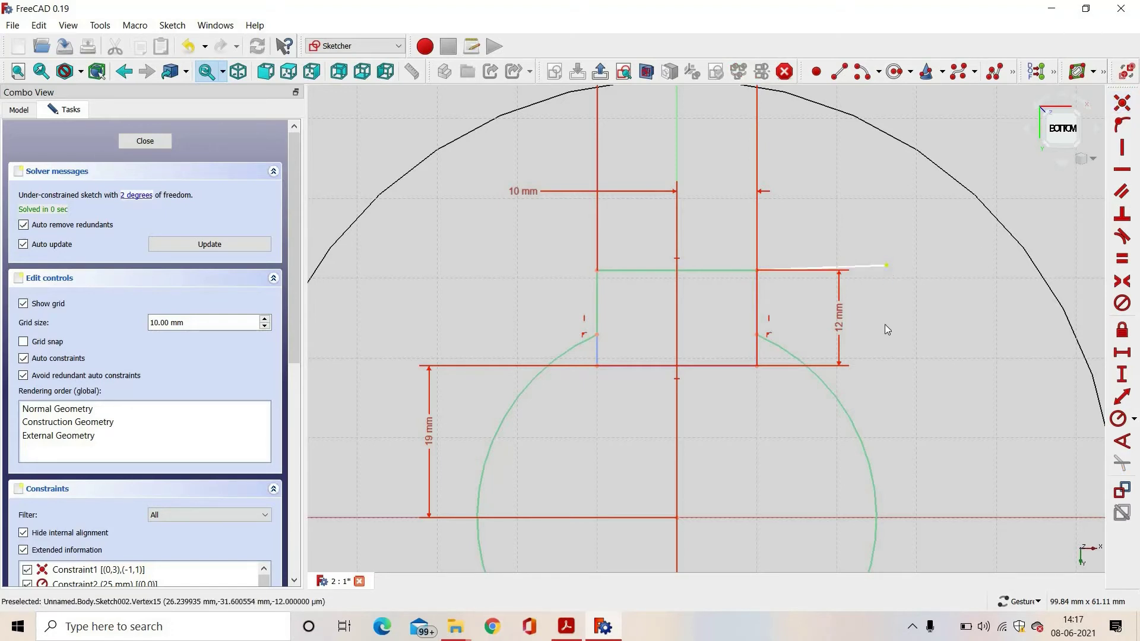
{"action": "left_click", "coordinate": [758, 336]}
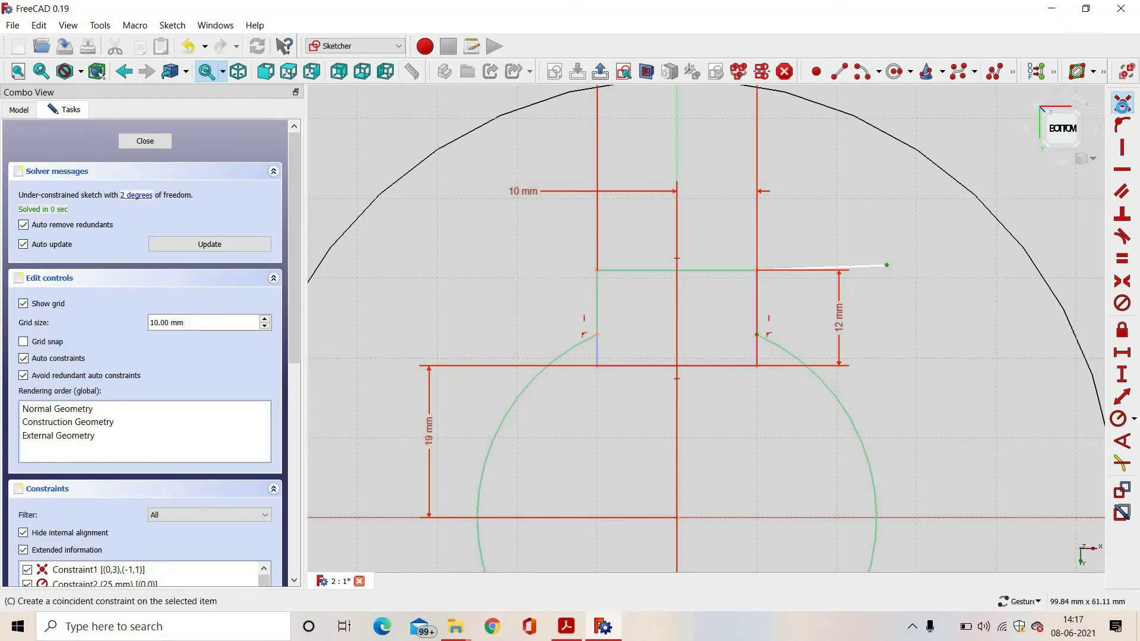
{"action": "left_click", "coordinate": [1122, 104]}
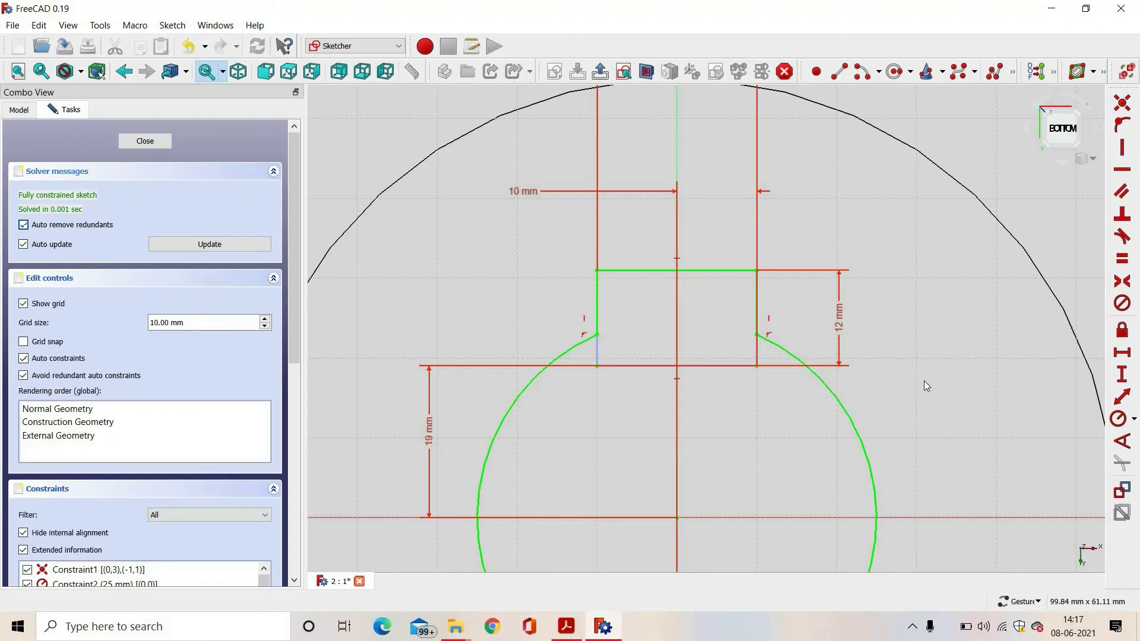
Step: Close the sketch and cut the bore and keyway profile as a pocket of type Through all
{"action": "scroll", "coordinate": [924, 380], "scroll_direction": "down", "scroll_amount": 4}
{"action": "scroll", "coordinate": [883, 411], "scroll_direction": "down", "scroll_amount": 2}
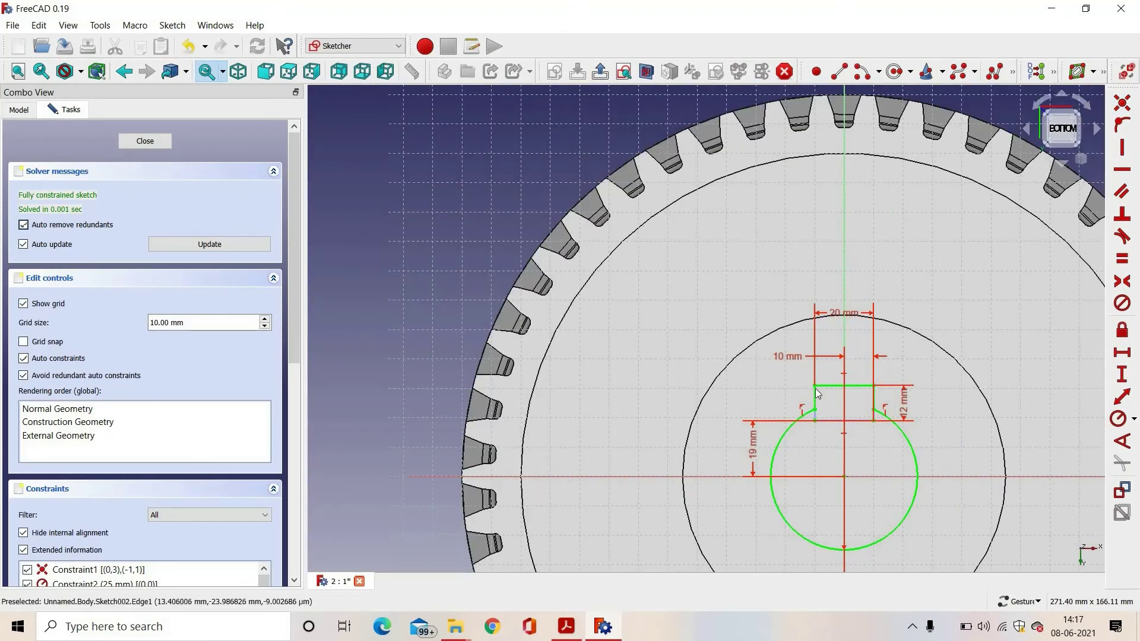
{"action": "left_click", "coordinate": [153, 141]}
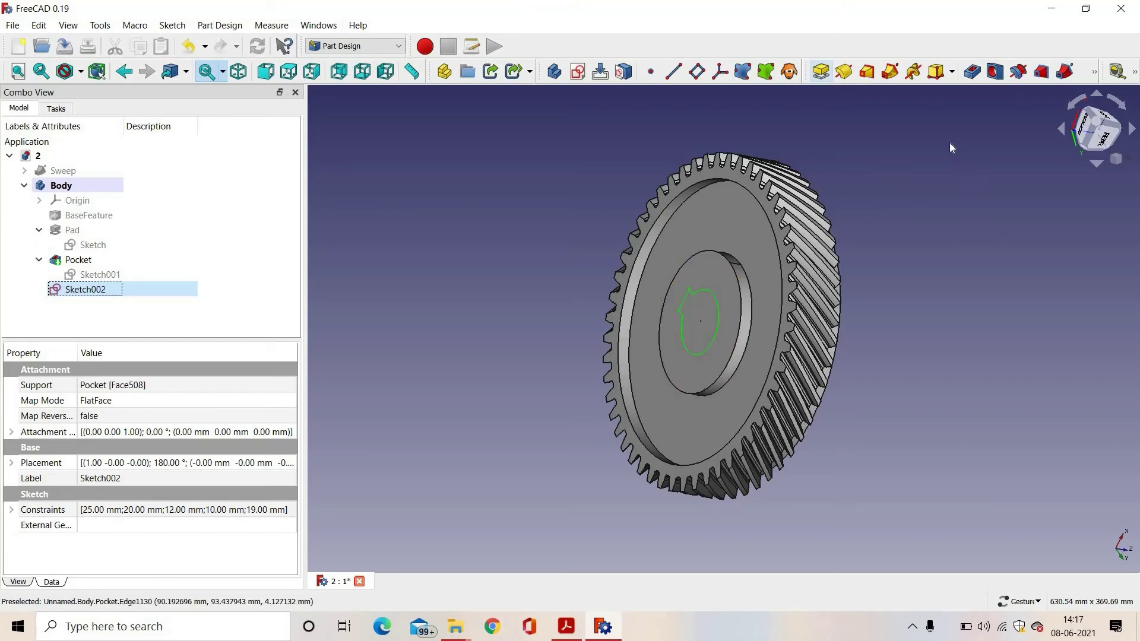
{"action": "left_click", "coordinate": [973, 73]}
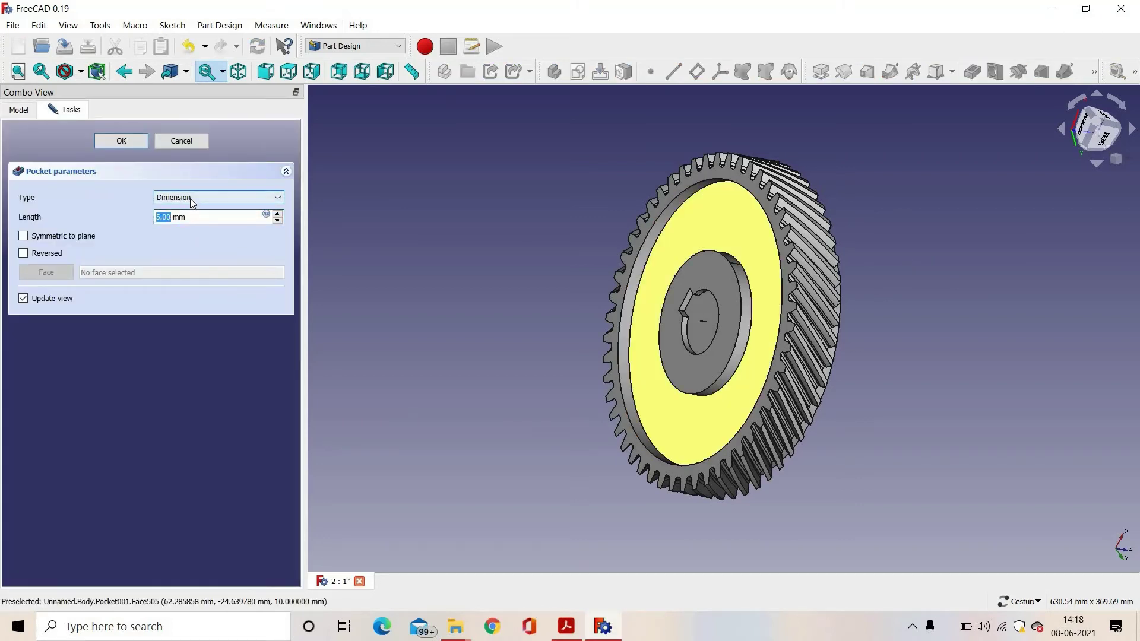
{"action": "left_click", "coordinate": [191, 199]}
{"action": "left_click", "coordinate": [357, 227]}
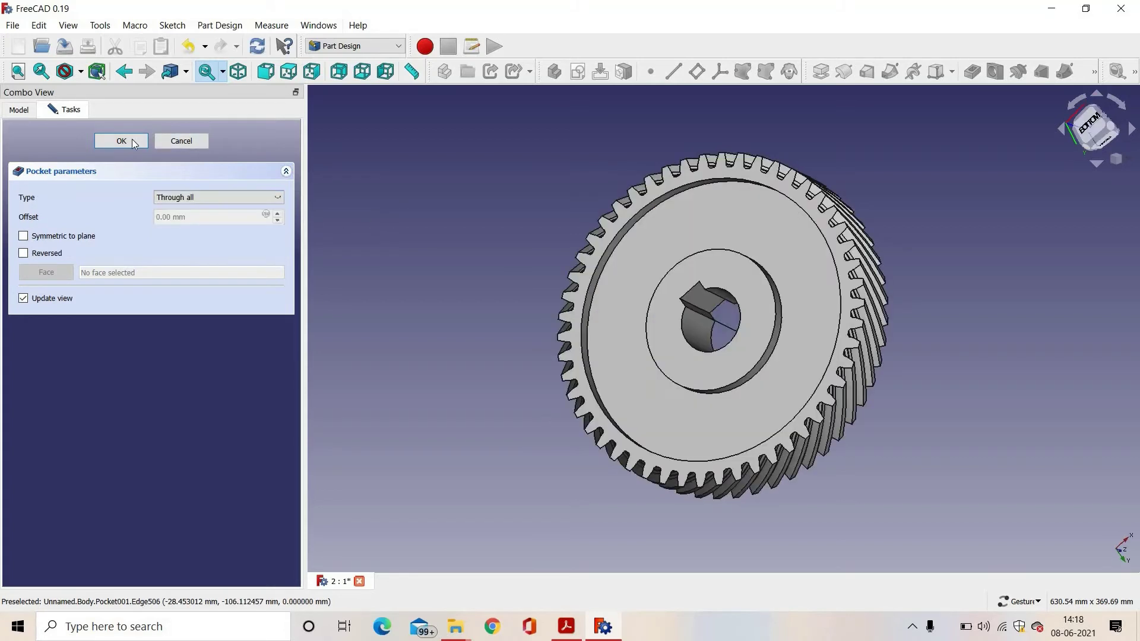
{"action": "left_click", "coordinate": [132, 139]}
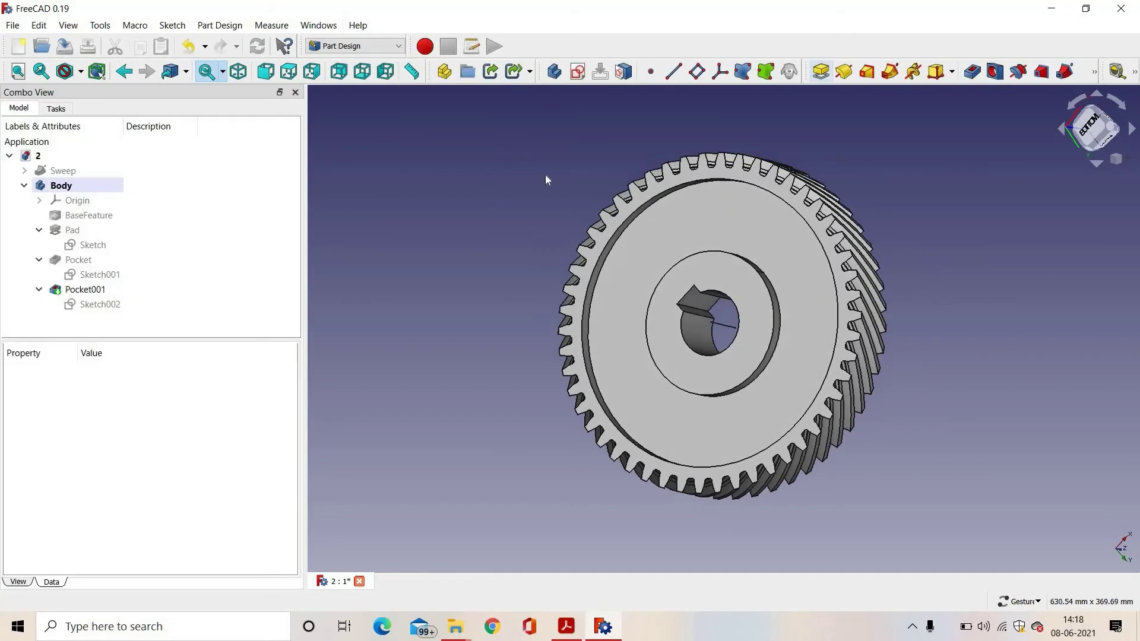
Step: Read the PDF guide's Pocket and Polar Pattern pages for the weight-reducing holes, and return to FreeCAD
{"action": "left_click_drag", "start_coordinate": [990, 238], "coordinate": [772, 248]}
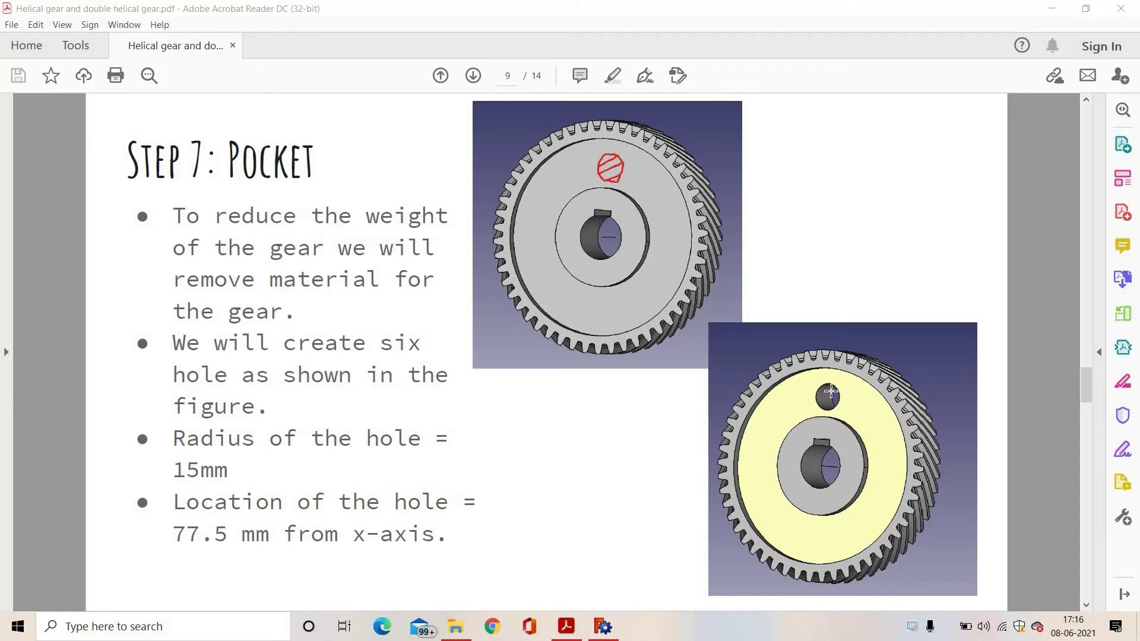
{"action": "scroll", "coordinate": [831, 390], "scroll_direction": "down", "scroll_amount": 2}
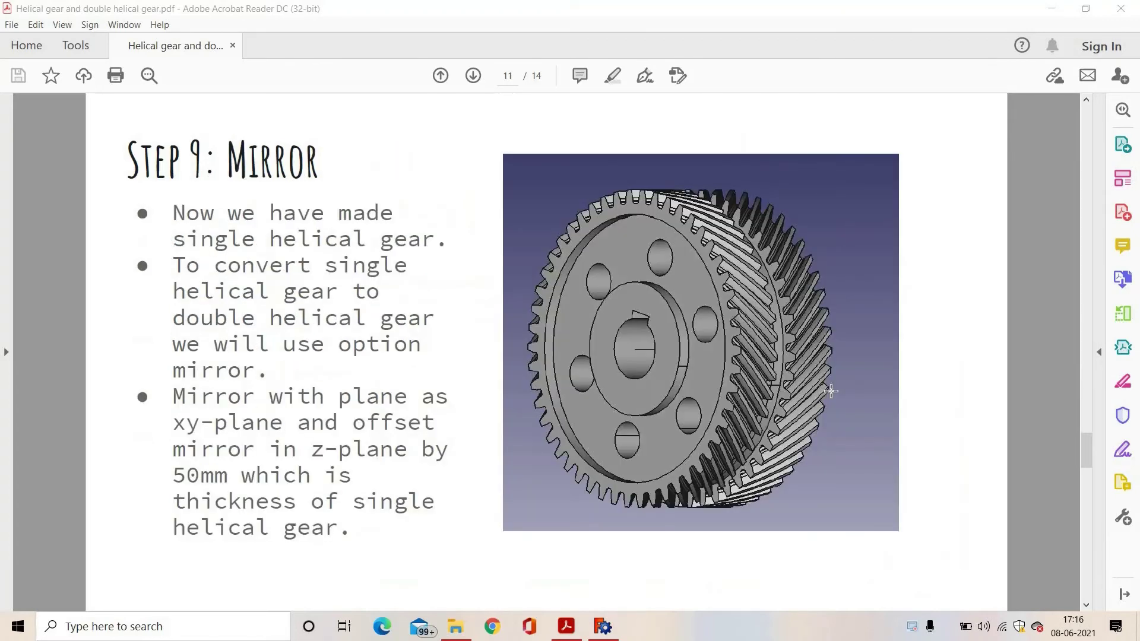
{"action": "scroll", "coordinate": [831, 391], "scroll_direction": "up", "scroll_amount": 1}
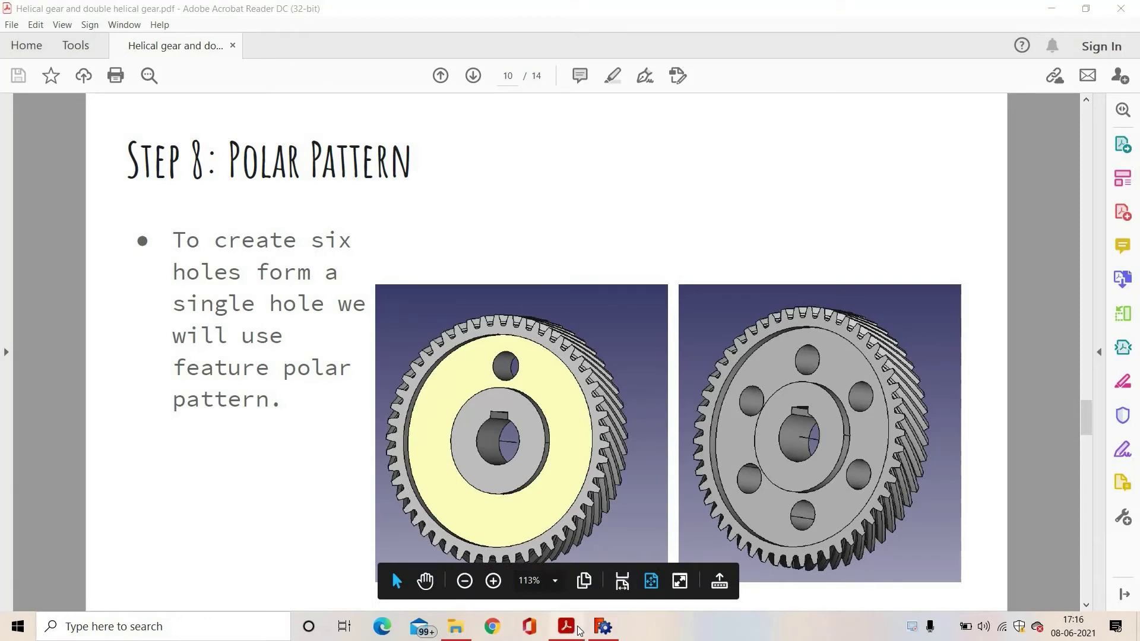
{"action": "left_click", "coordinate": [604, 627]}
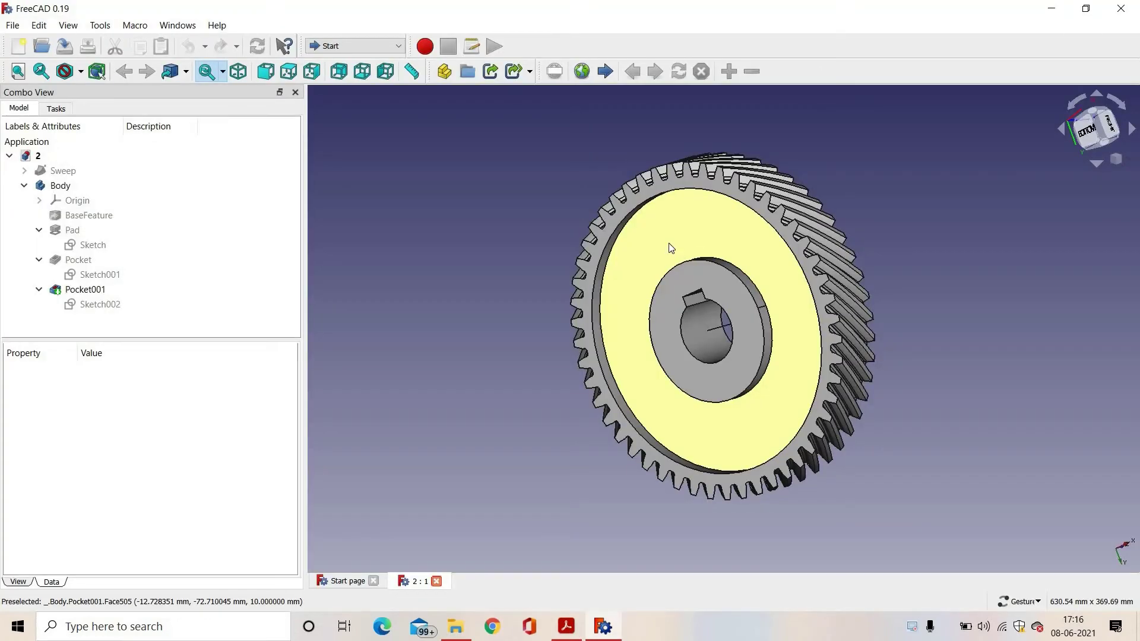
Step: Sketch a circle of about 21 mm radius above the hub on the gear's recessed face and constrain its centre to the vertical axis
{"action": "left_click", "coordinate": [670, 247]}
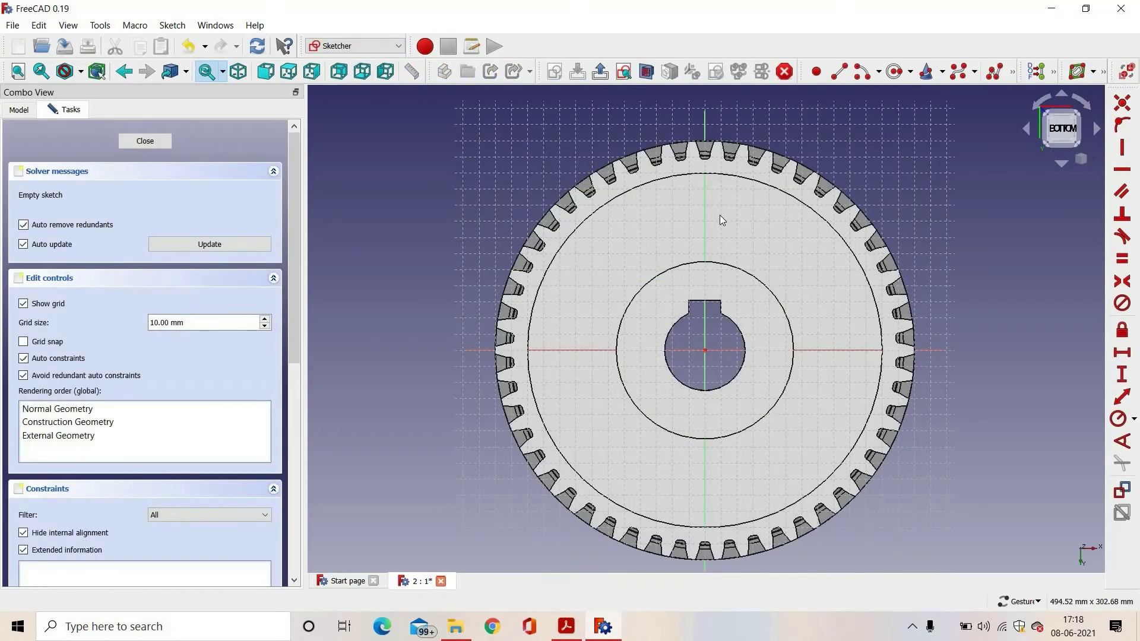
{"action": "left_click", "coordinate": [893, 73]}
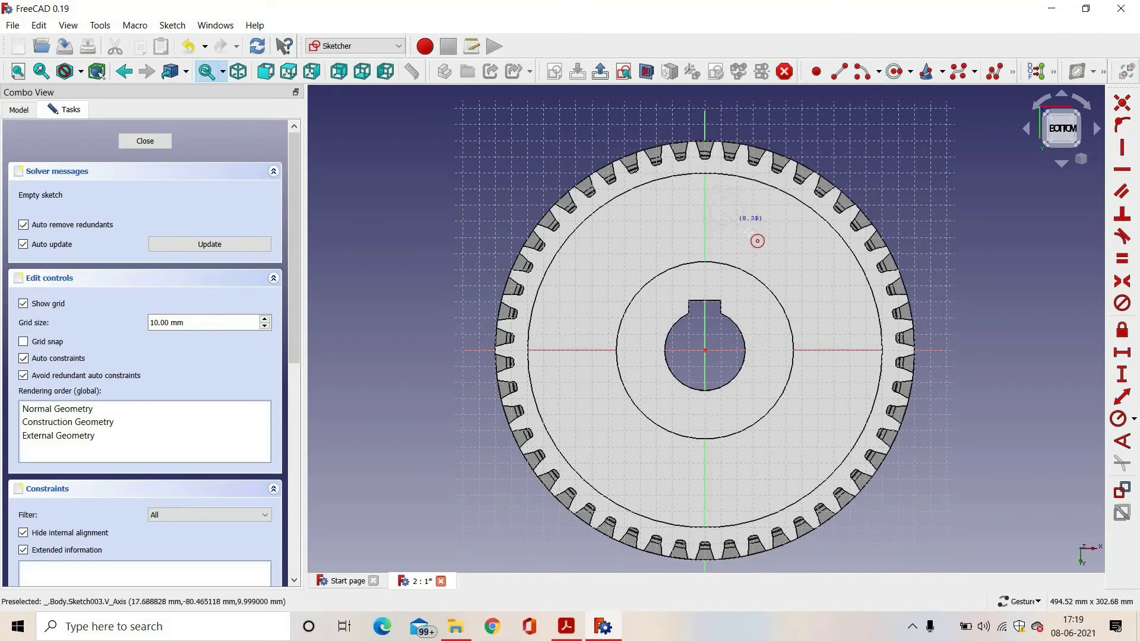
{"action": "left_click", "coordinate": [749, 232]}
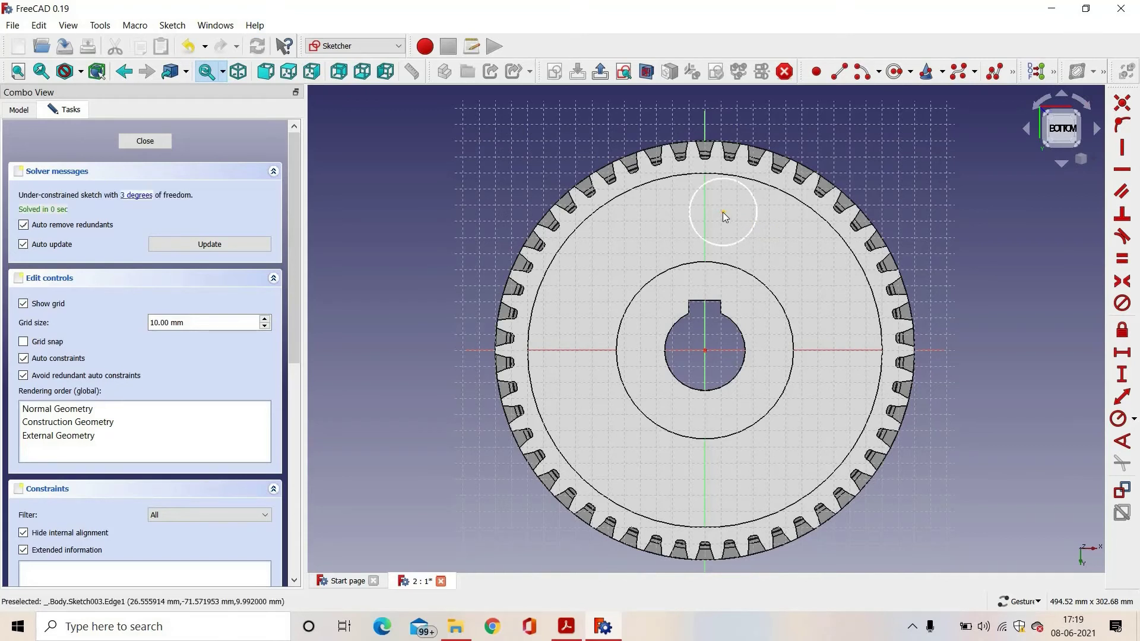
{"action": "left_click", "coordinate": [723, 212]}
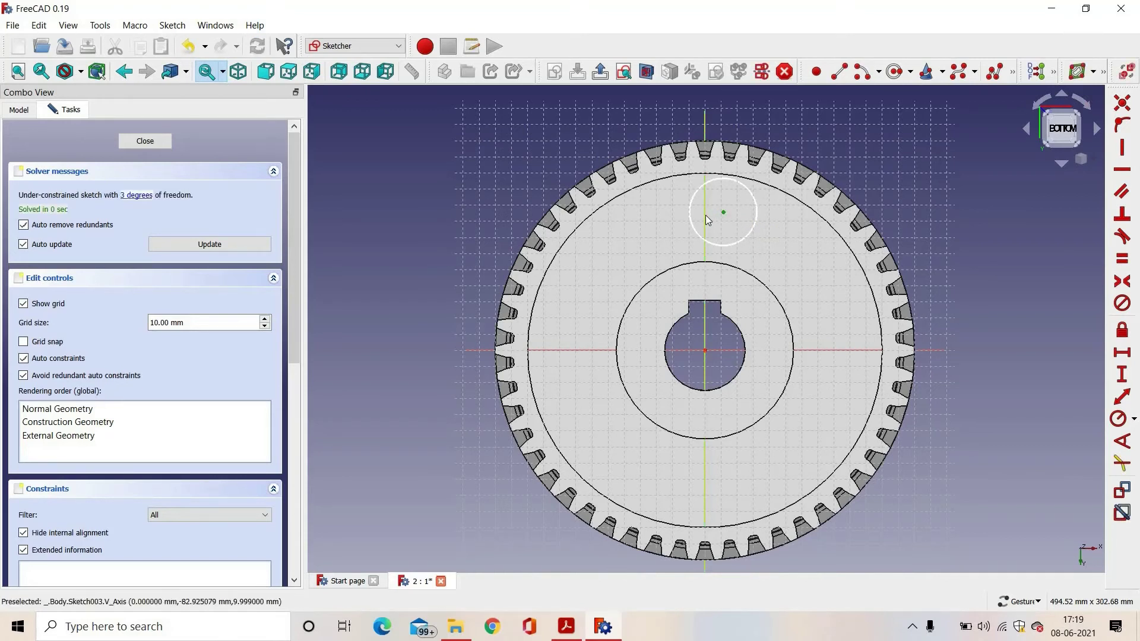
{"action": "left_click", "coordinate": [706, 215]}
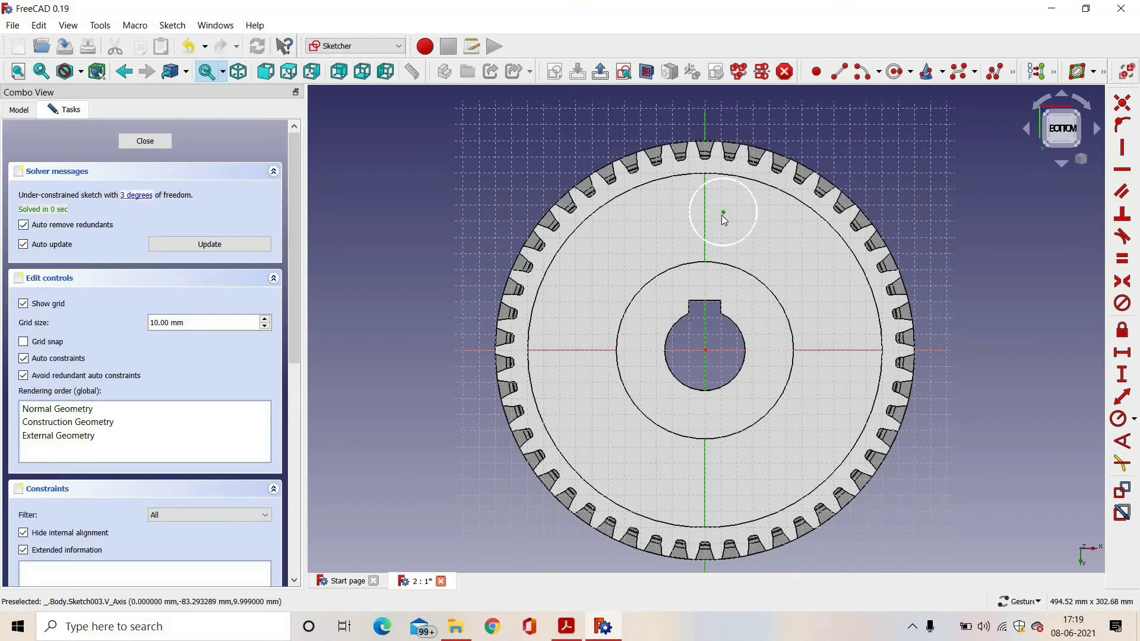
{"action": "left_click", "coordinate": [1121, 126]}
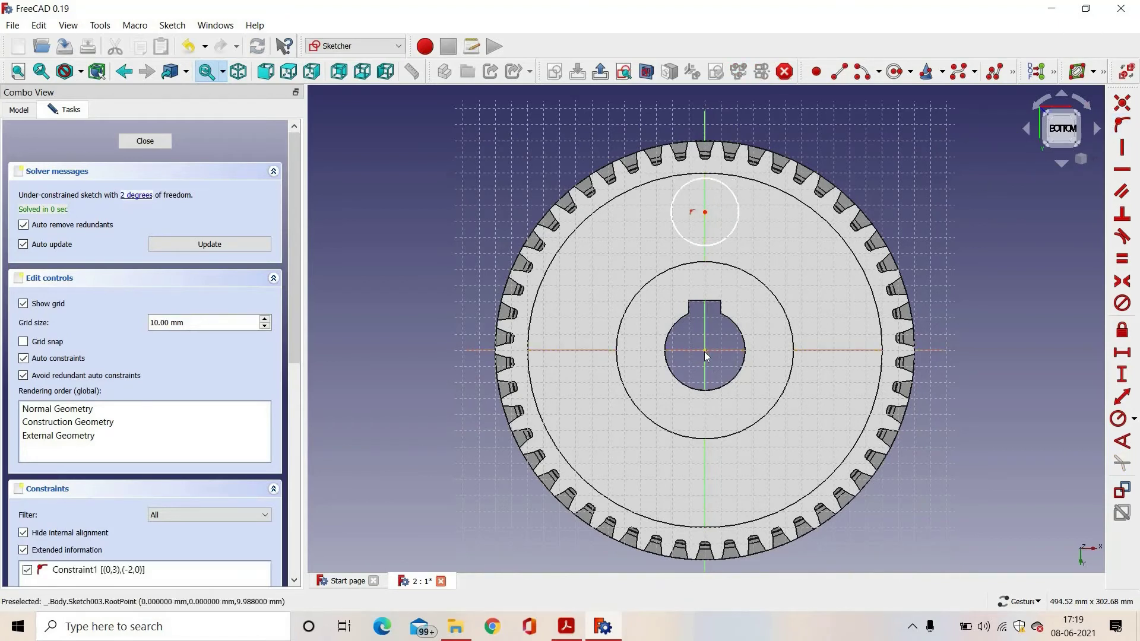
Step: Constrain the circle's centre to 77.5 mm vertically from the origin and set its radius to 15 mm
{"action": "left_click", "coordinate": [706, 213]}
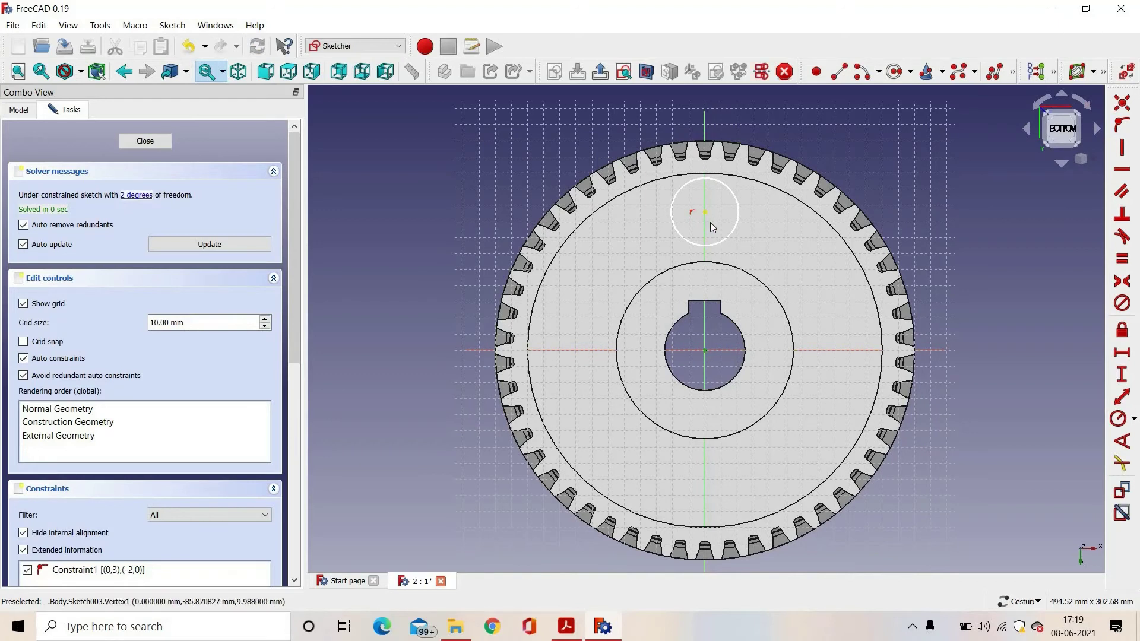
{"action": "left_click", "coordinate": [1123, 376]}
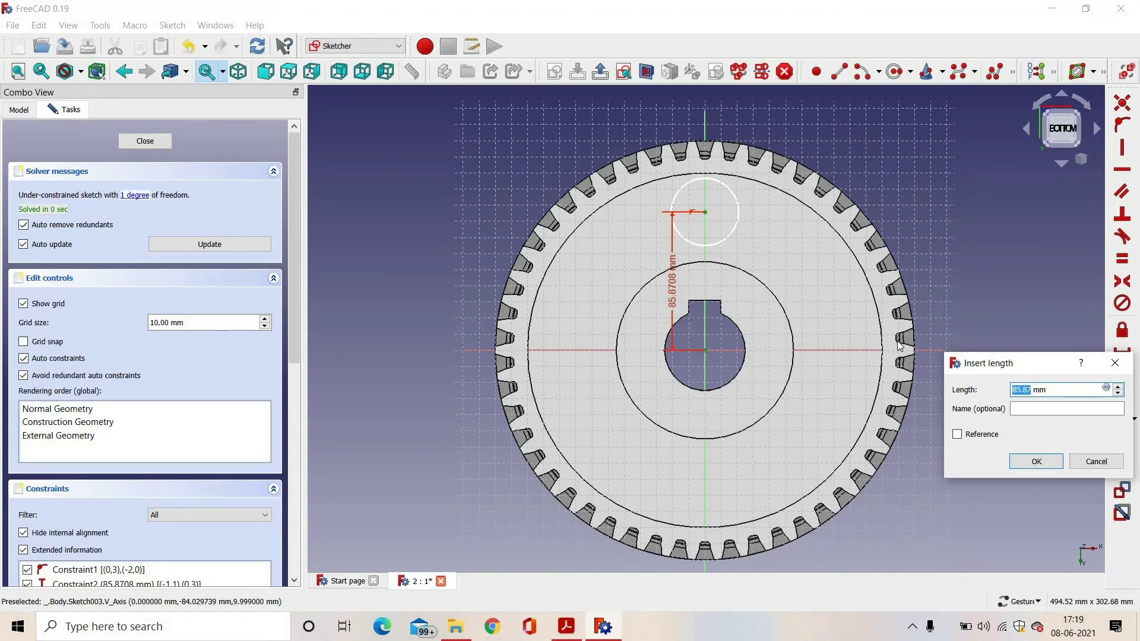
{"action": "type", "text": "77."}
{"action": "key", "text": "Return"}
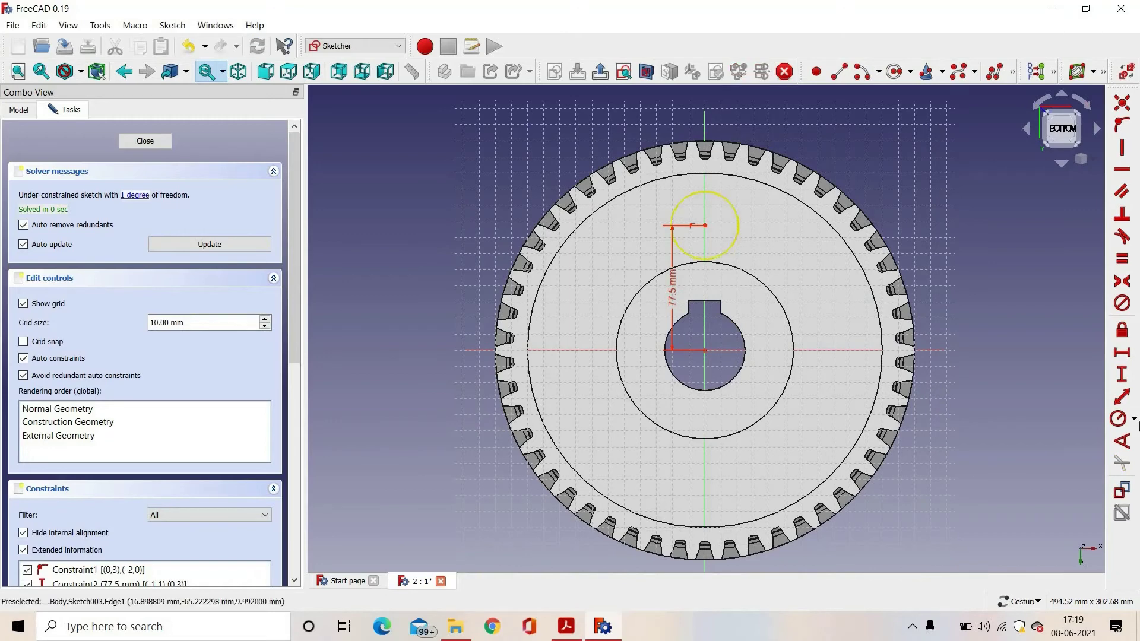
{"action": "left_click", "coordinate": [1118, 418]}
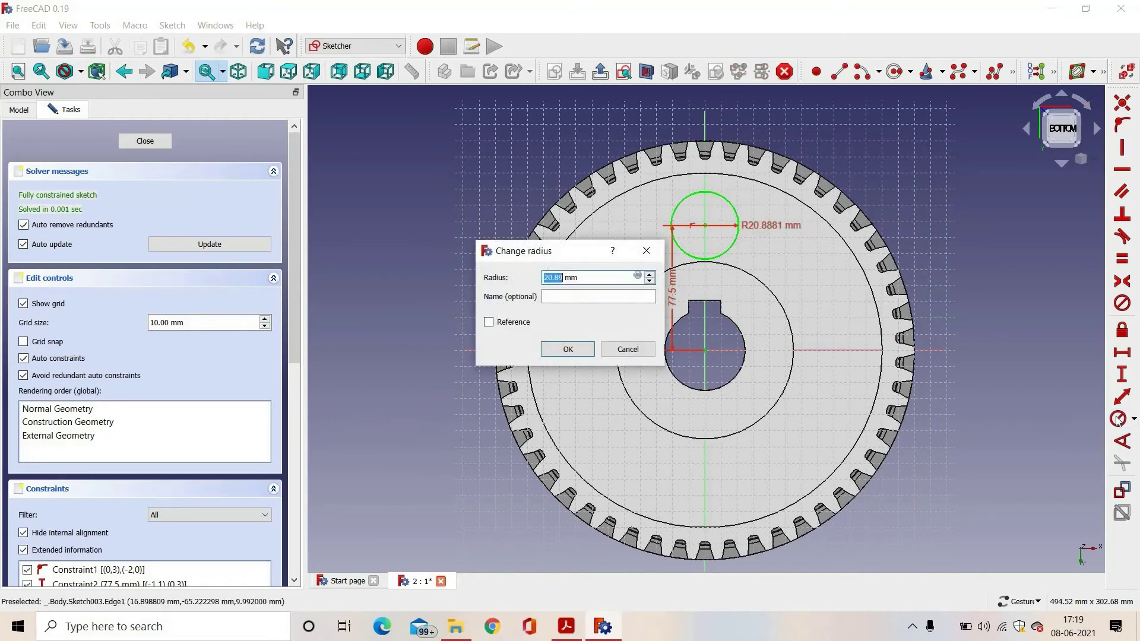
{"action": "key", "text": "Return"}
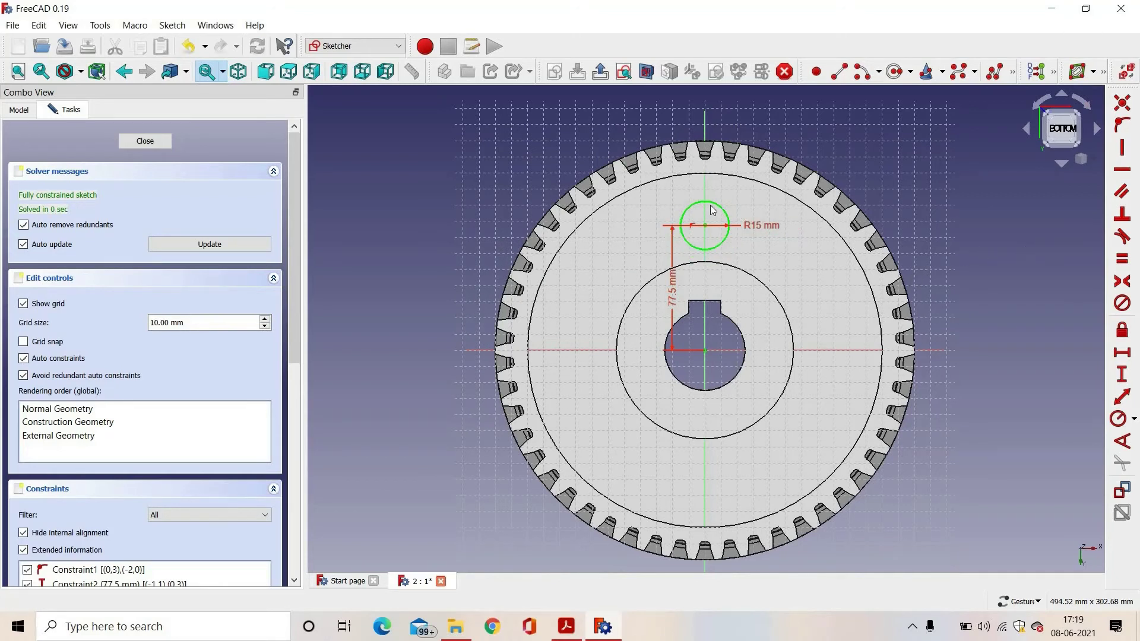
Step: Close the circle sketch and cut it through the gear as a pocket of type Through all
{"action": "left_click", "coordinate": [138, 142]}
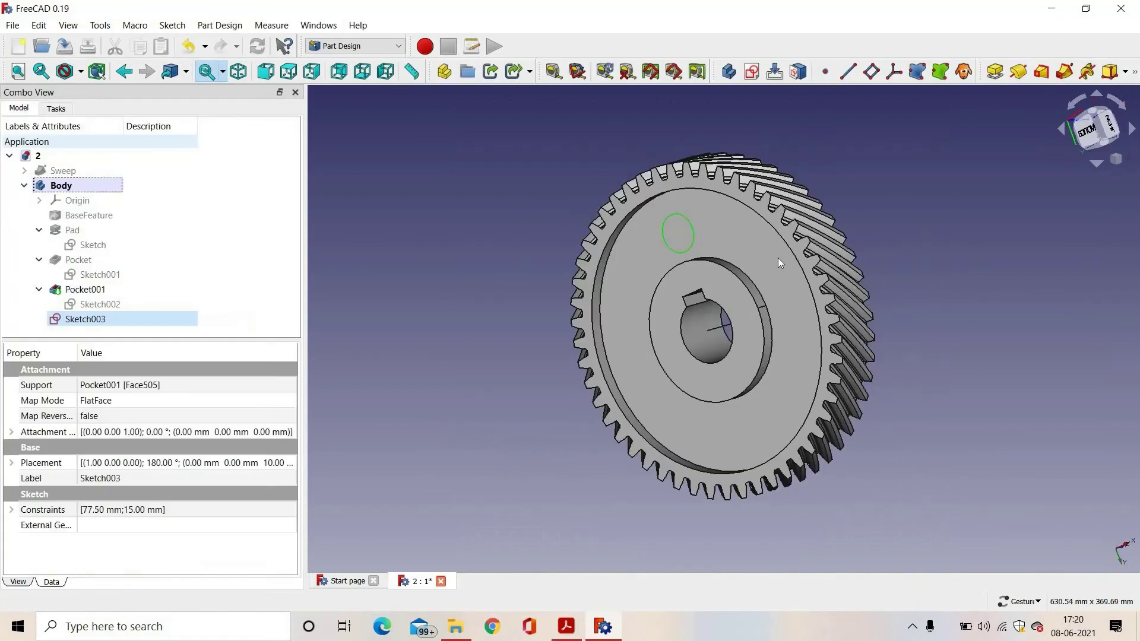
{"action": "mouse_move", "coordinate": [973, 247]}
{"action": "left_mouse_down"}
{"action": "mouse_move", "coordinate": [958, 232]}
{"action": "mouse_move", "coordinate": [747, 250]}
{"action": "left_mouse_up"}
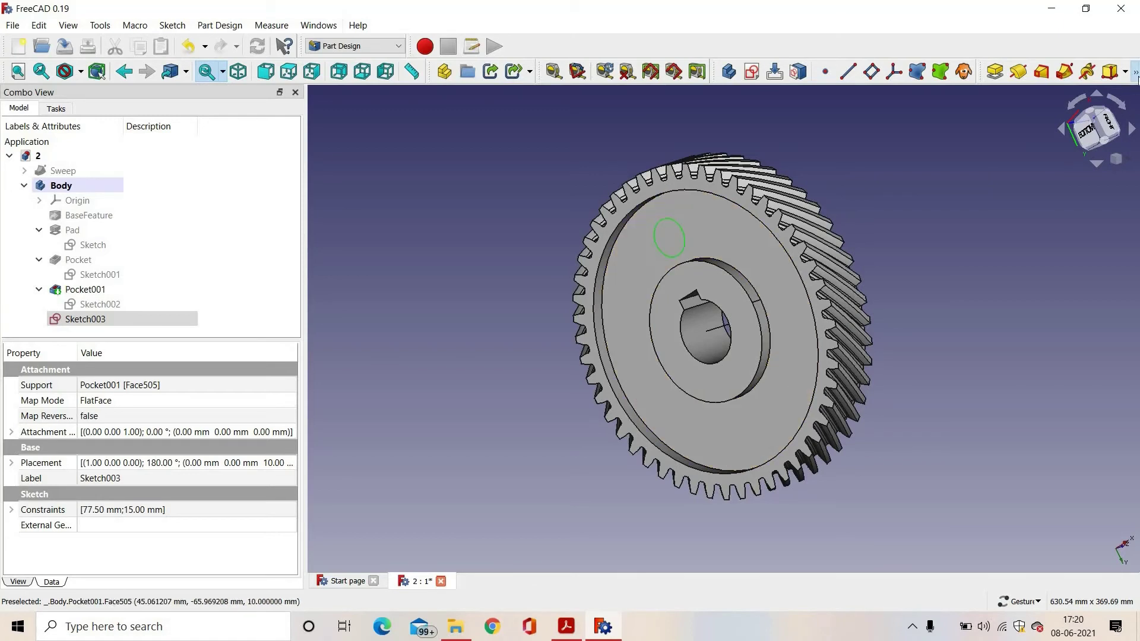
{"action": "left_click", "coordinate": [1134, 72]}
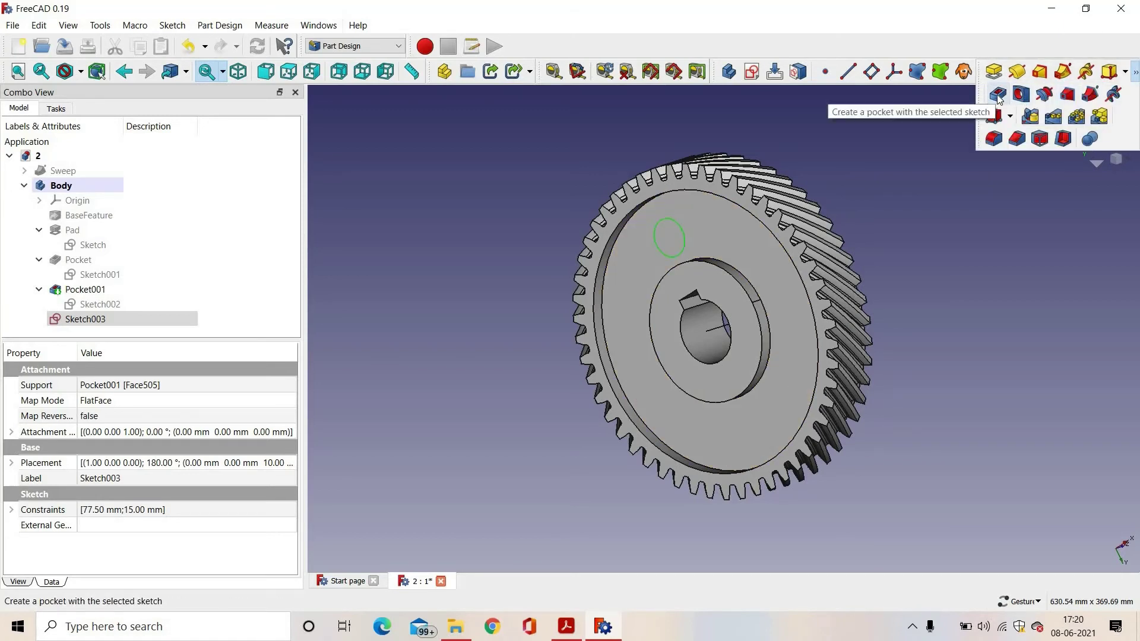
{"action": "left_click", "coordinate": [998, 95]}
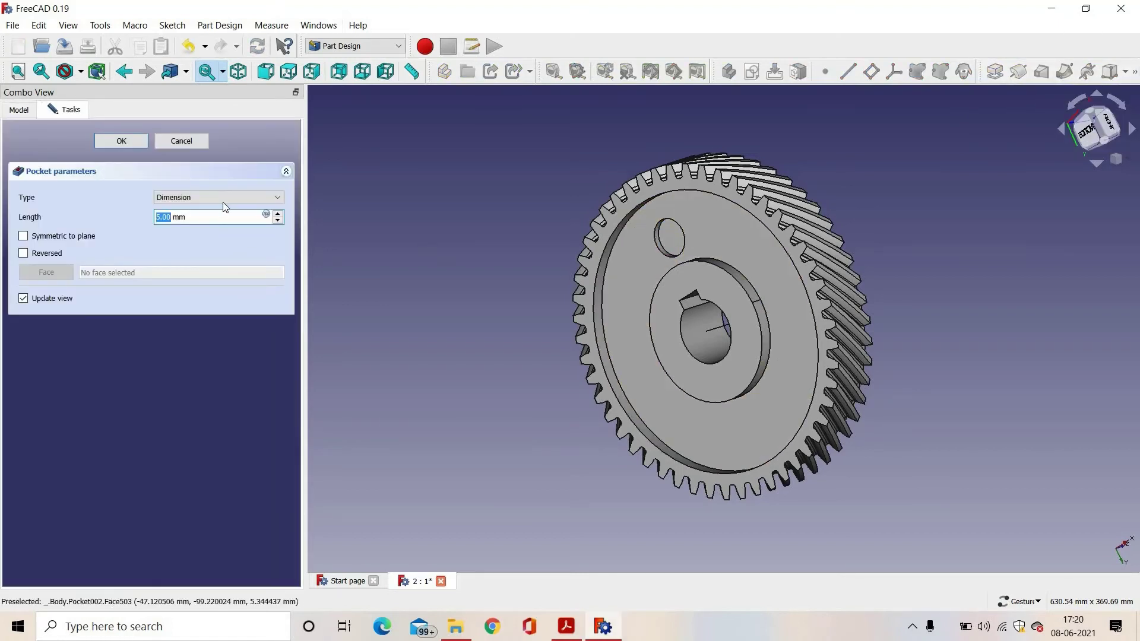
{"action": "left_click", "coordinate": [185, 197]}
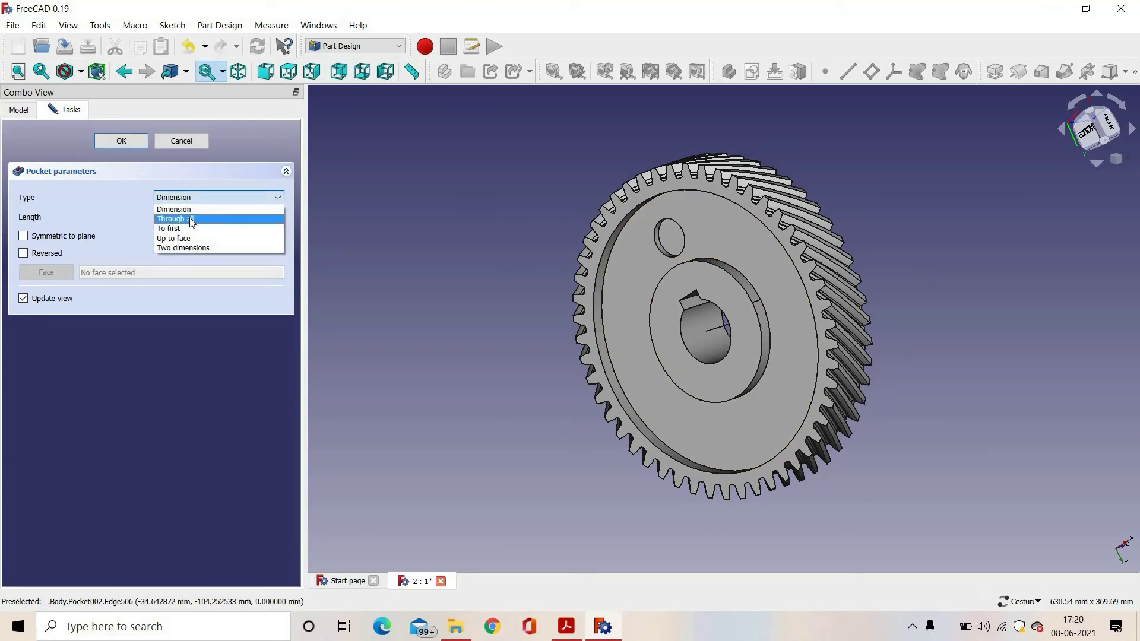
{"action": "key", "text": "Escape"}
{"action": "key", "text": "Down"}
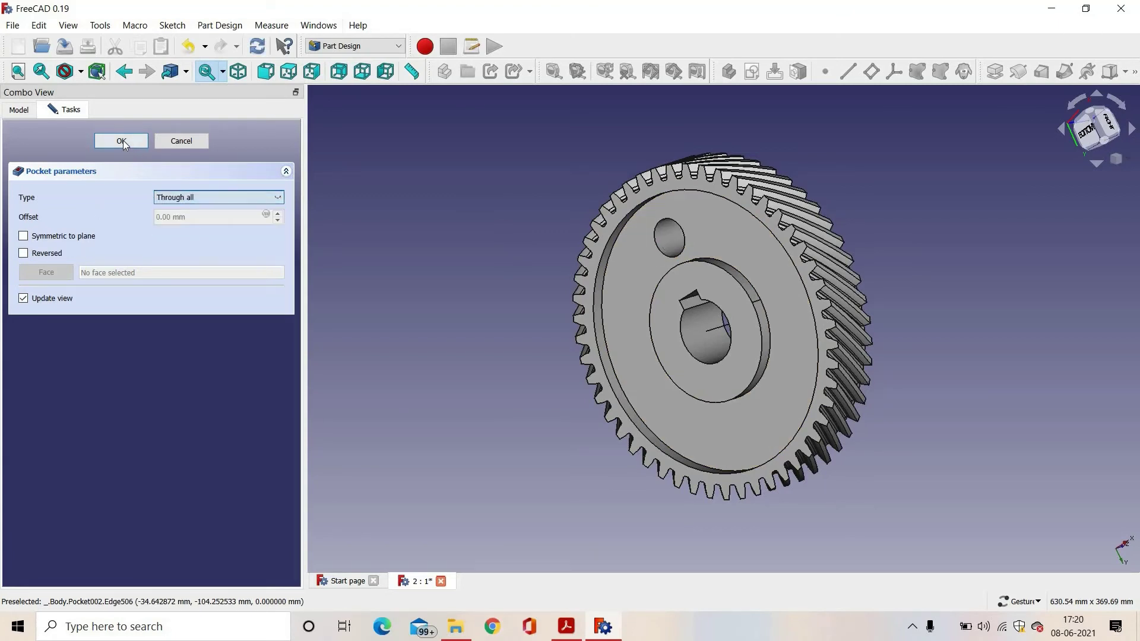
{"action": "left_click", "coordinate": [122, 141]}
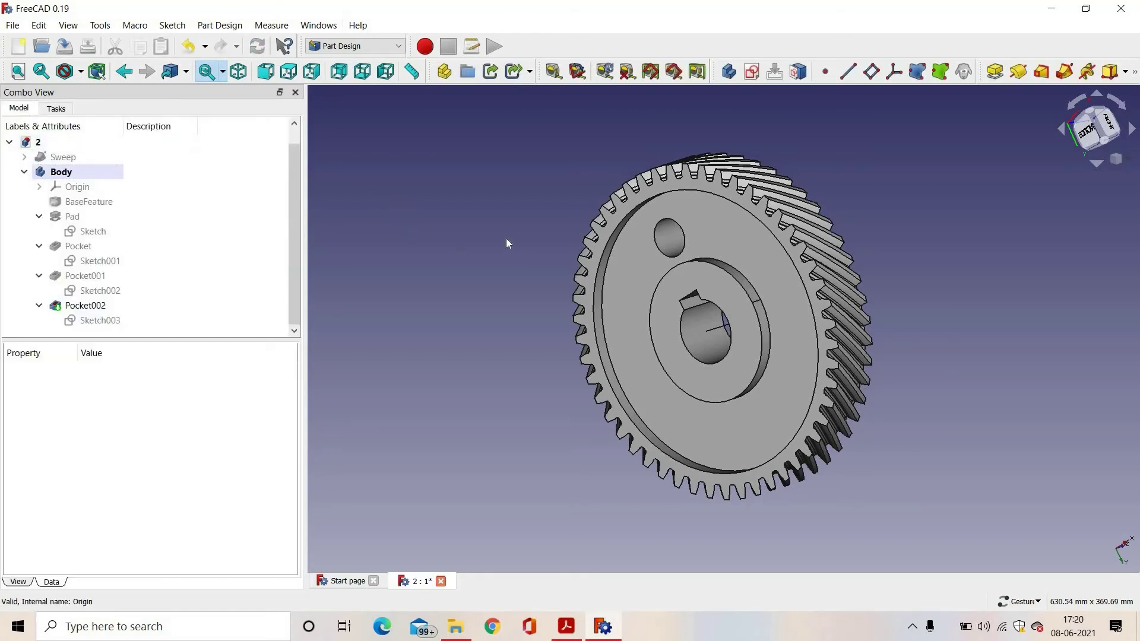
Step: Create a polar pattern of the round hole pocket (Pocket002) about the normal sketch axis with 6 occurrences over 360°
{"action": "key", "text": "5"}
{"action": "left_click_drag", "start_coordinate": [723, 249], "coordinate": [714, 227]}
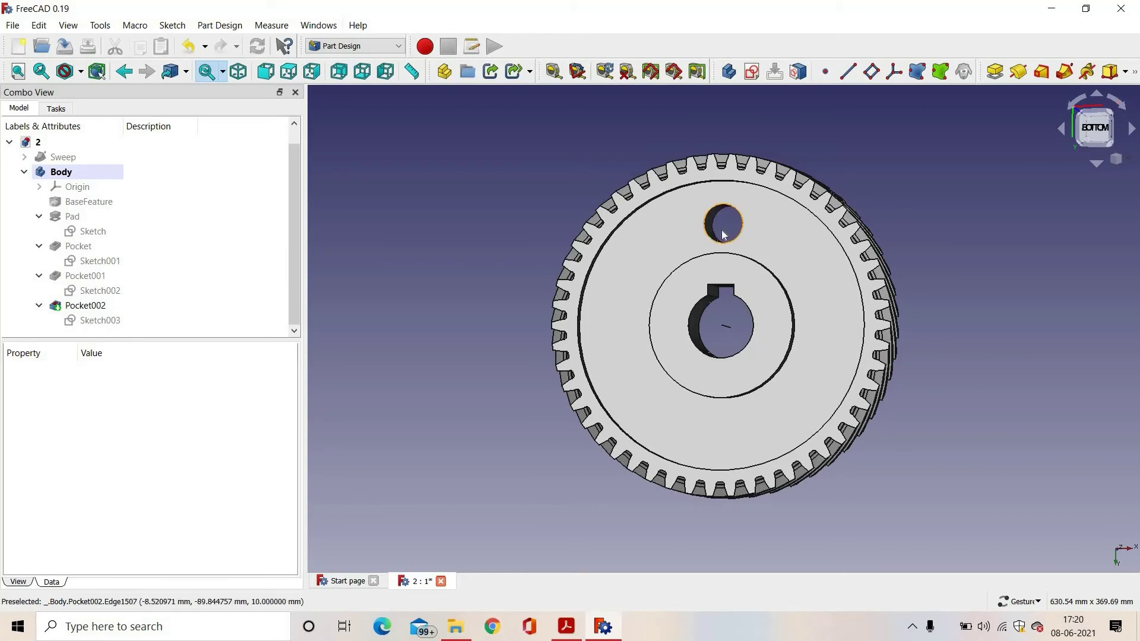
{"action": "left_click_drag", "start_coordinate": [941, 205], "coordinate": [924, 205]}
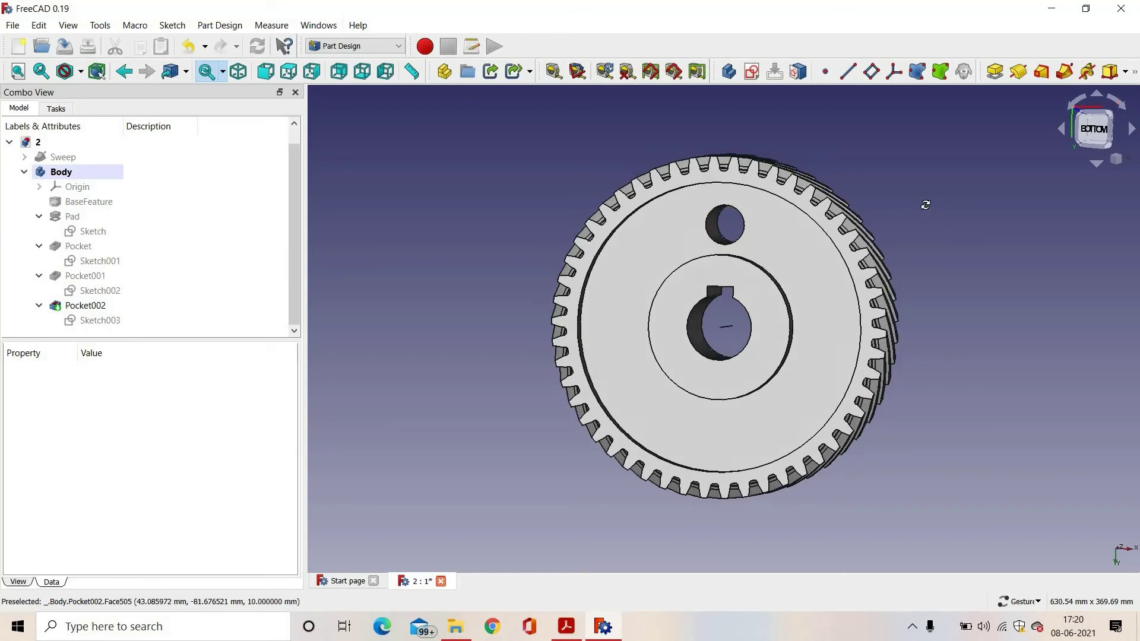
{"action": "left_click", "coordinate": [1135, 72]}
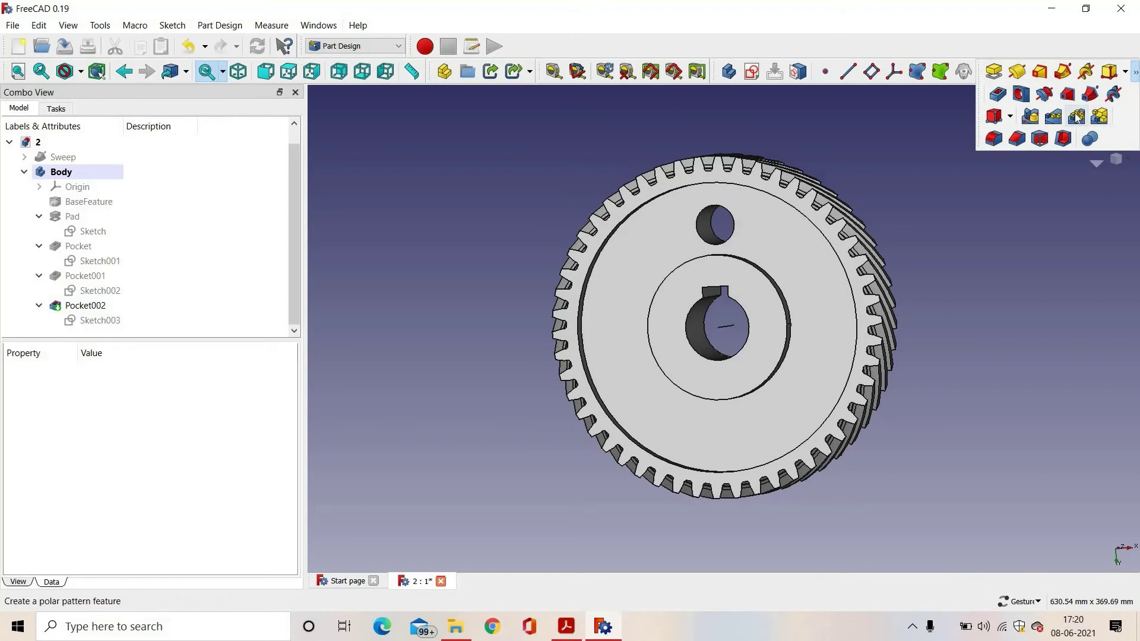
{"action": "left_click", "coordinate": [1077, 117]}
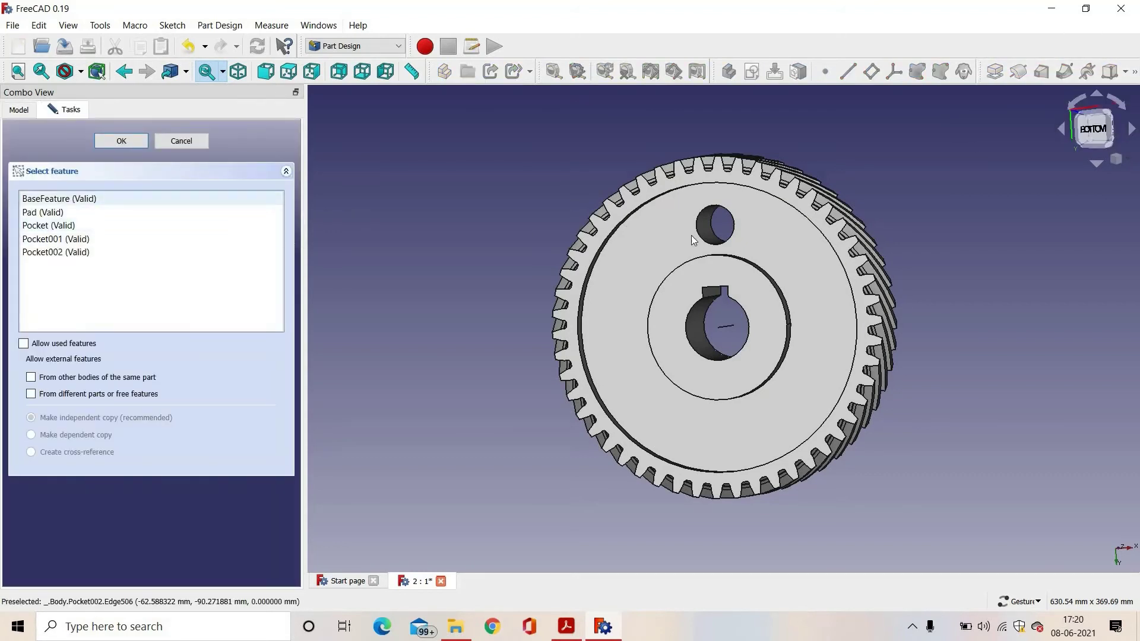
{"action": "left_click", "coordinate": [72, 255]}
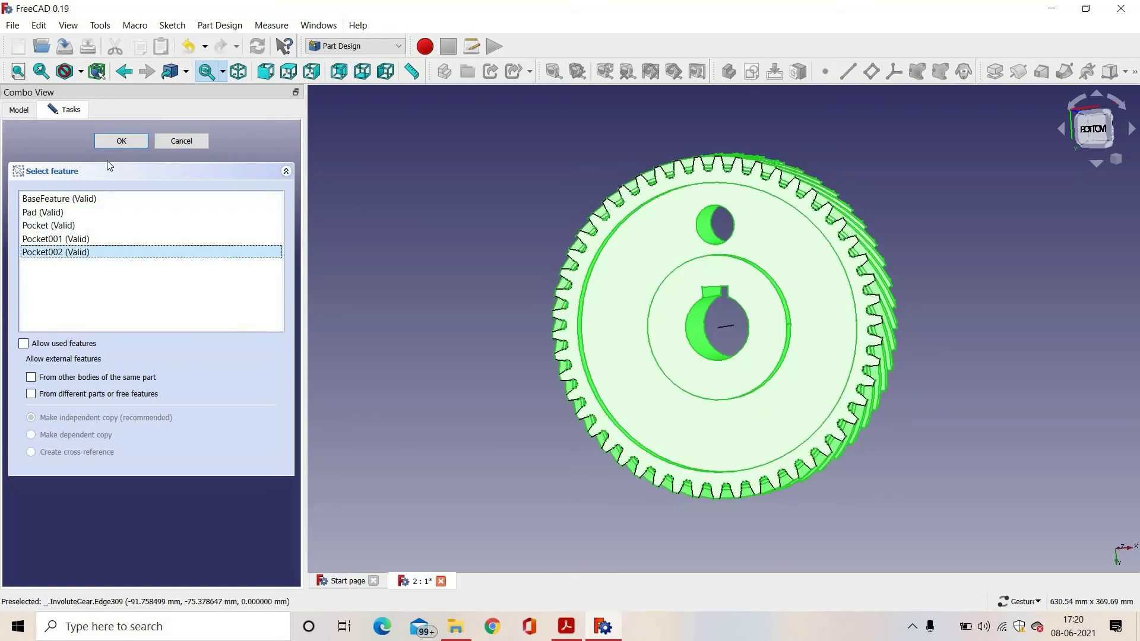
{"action": "left_click", "coordinate": [115, 141]}
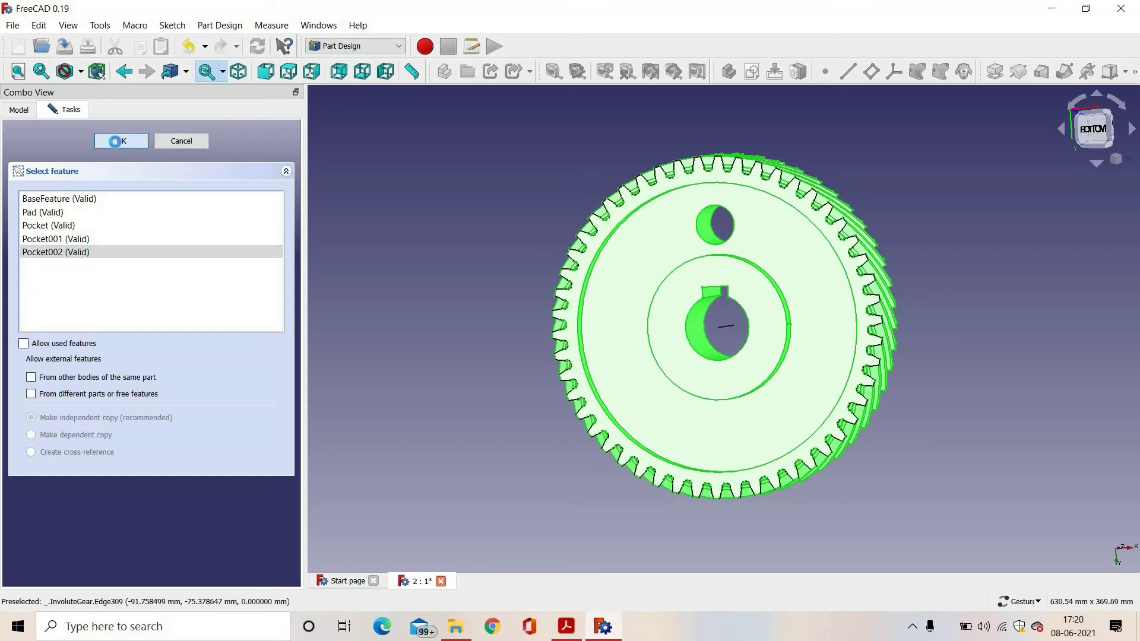
{"action": "left_click", "coordinate": [174, 505]}
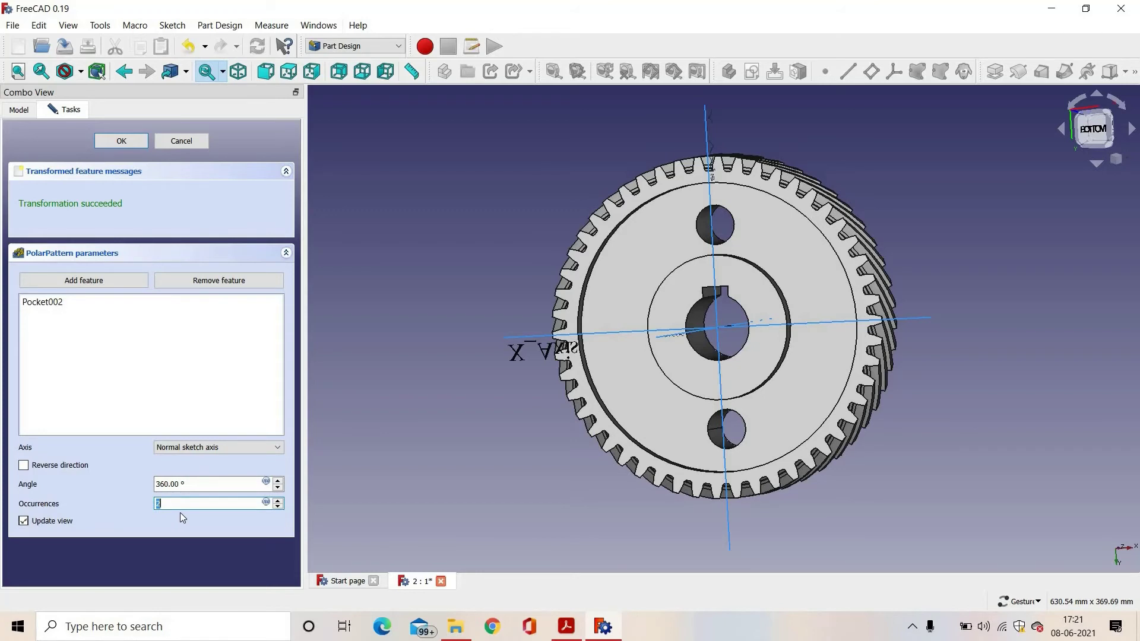
{"action": "type", "text": "6"}
{"action": "left_click", "coordinate": [121, 141]}
{"action": "left_click", "coordinate": [122, 141]}
Step: Examine the gear's helical teeth from both sides and consult the Mirror page of the PDF guide, returning to FreeCAD
{"action": "left_click_drag", "start_coordinate": [428, 194], "coordinate": [704, 262]}
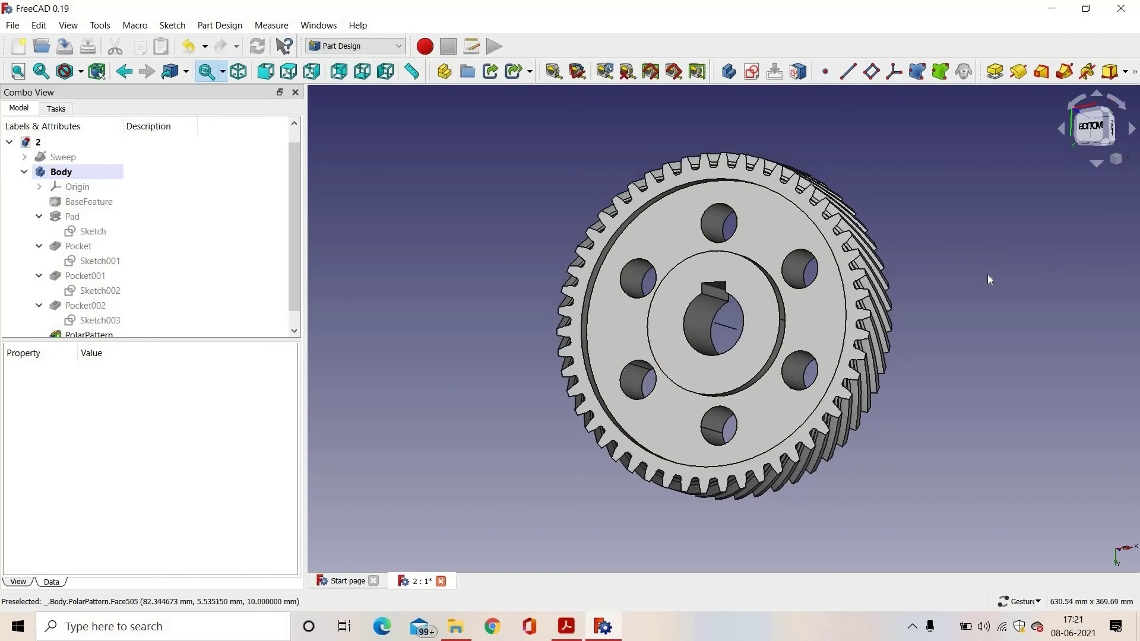
{"action": "left_click_drag", "start_coordinate": [980, 276], "coordinate": [833, 298]}
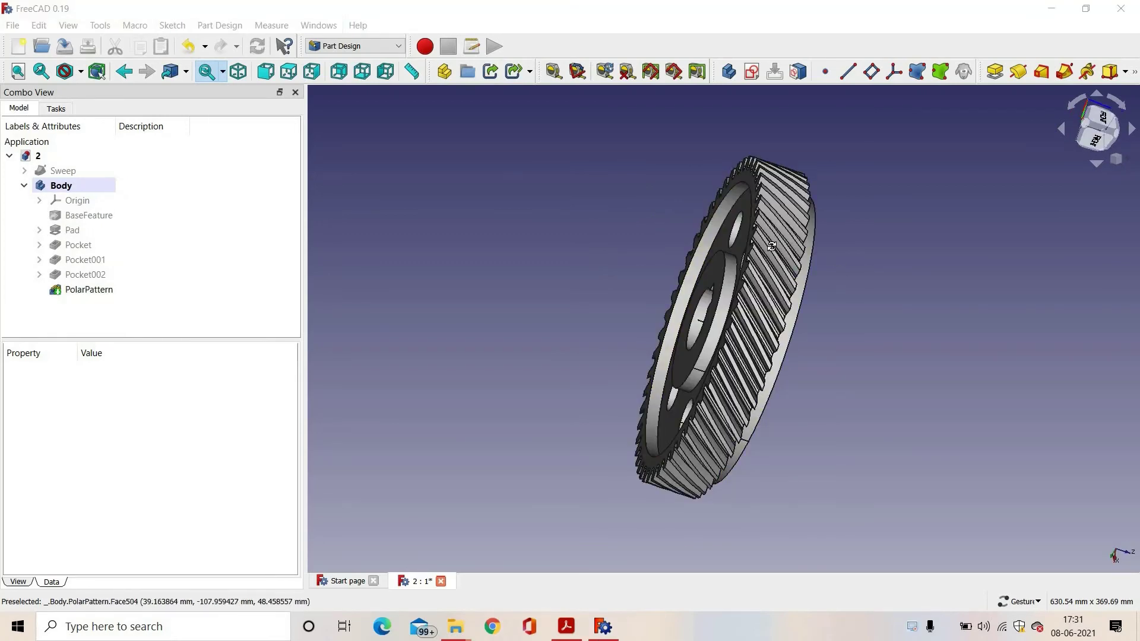
{"action": "left_click_drag", "start_coordinate": [859, 273], "coordinate": [697, 161]}
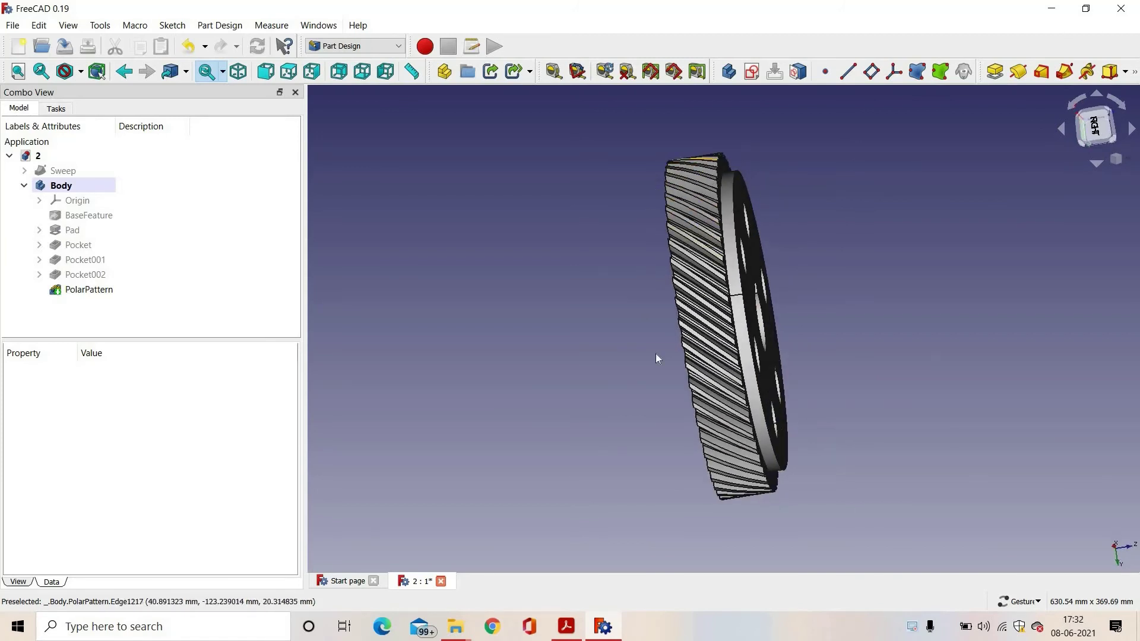
{"action": "left_click", "coordinate": [566, 626]}
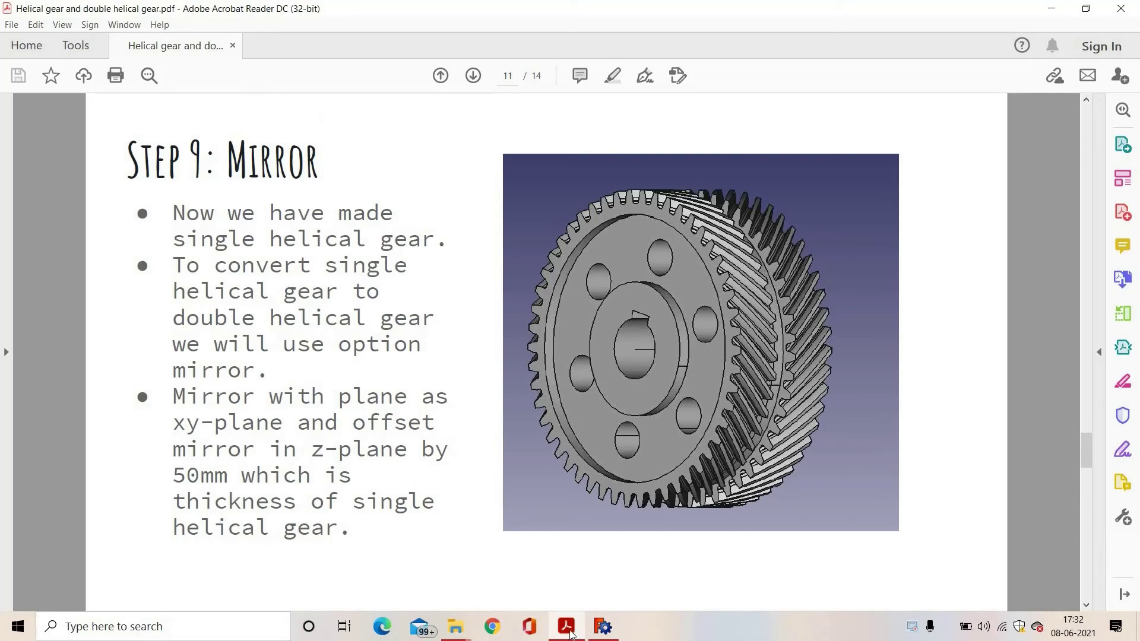
{"action": "left_click", "coordinate": [603, 626]}
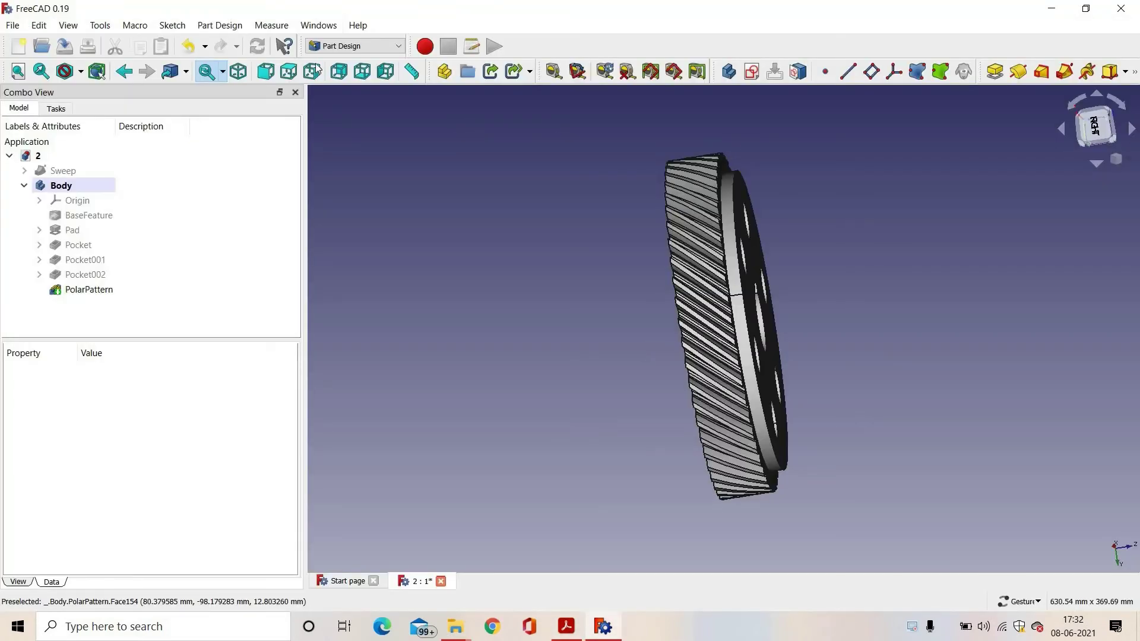
Step: Switch to the Part workbench and start mirroring the Body about the XY plane
{"action": "left_click", "coordinate": [337, 47]}
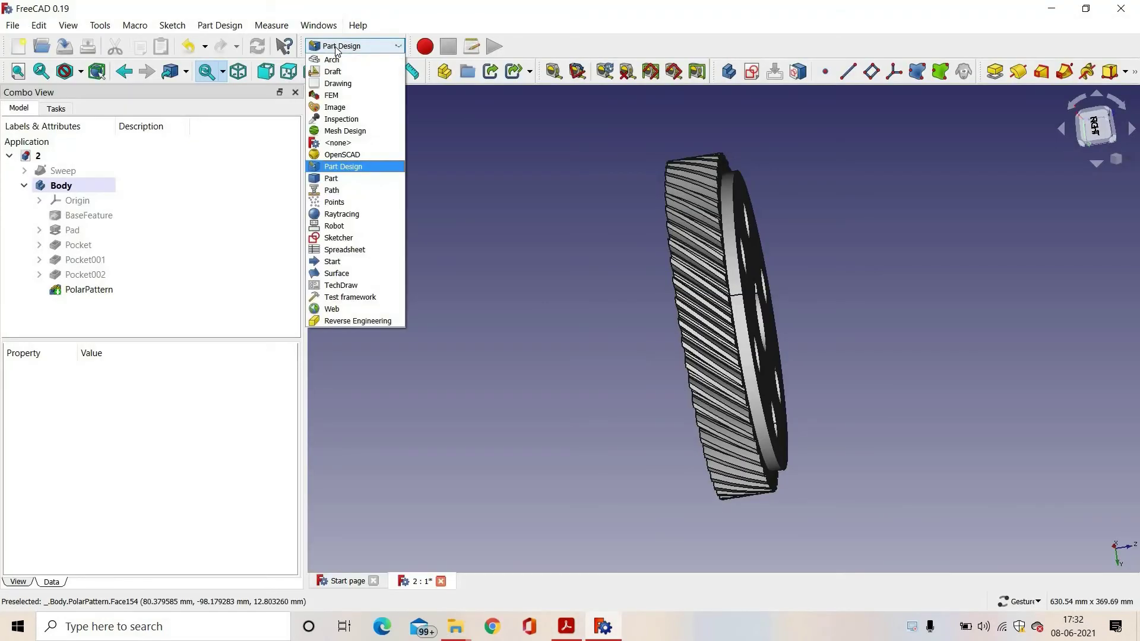
{"action": "left_click", "coordinate": [342, 180]}
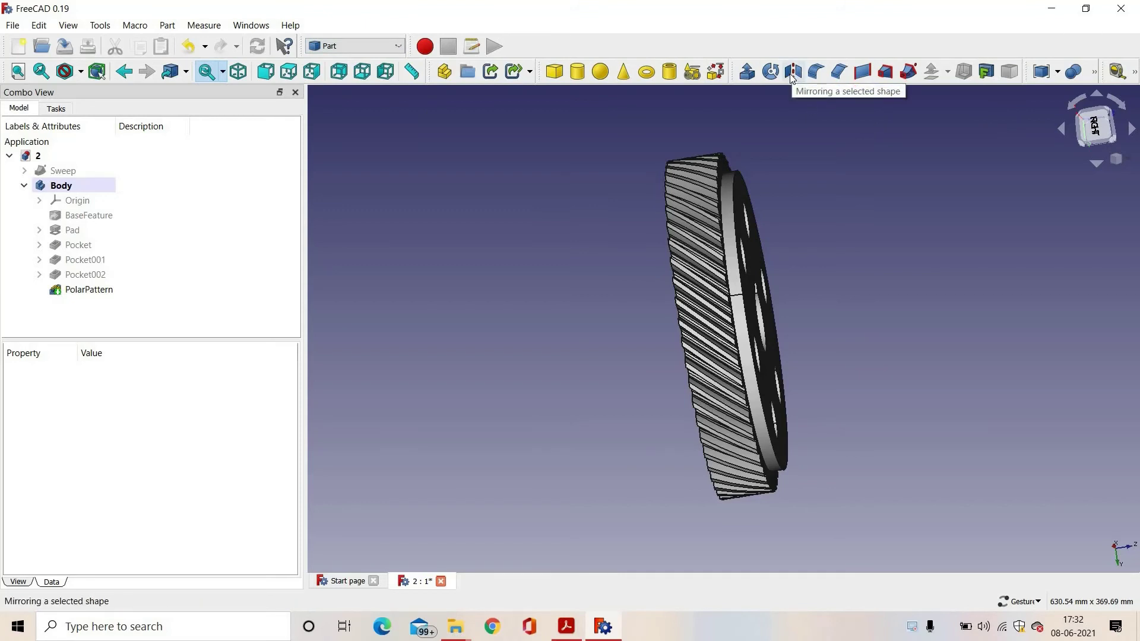
{"action": "left_click", "coordinate": [793, 72]}
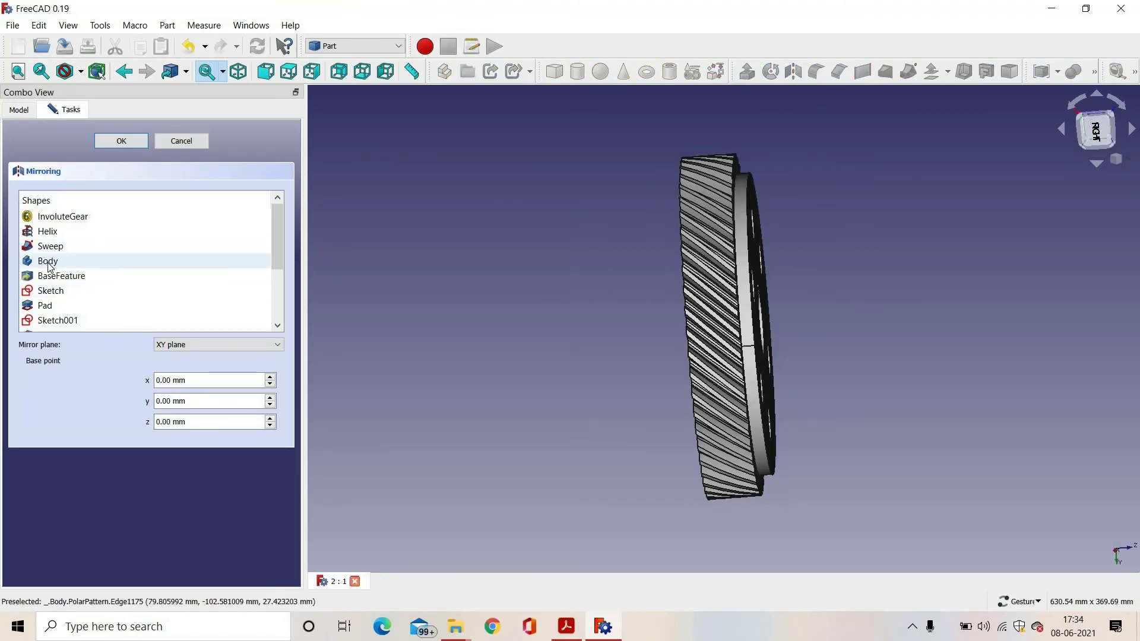
{"action": "left_click", "coordinate": [49, 262]}
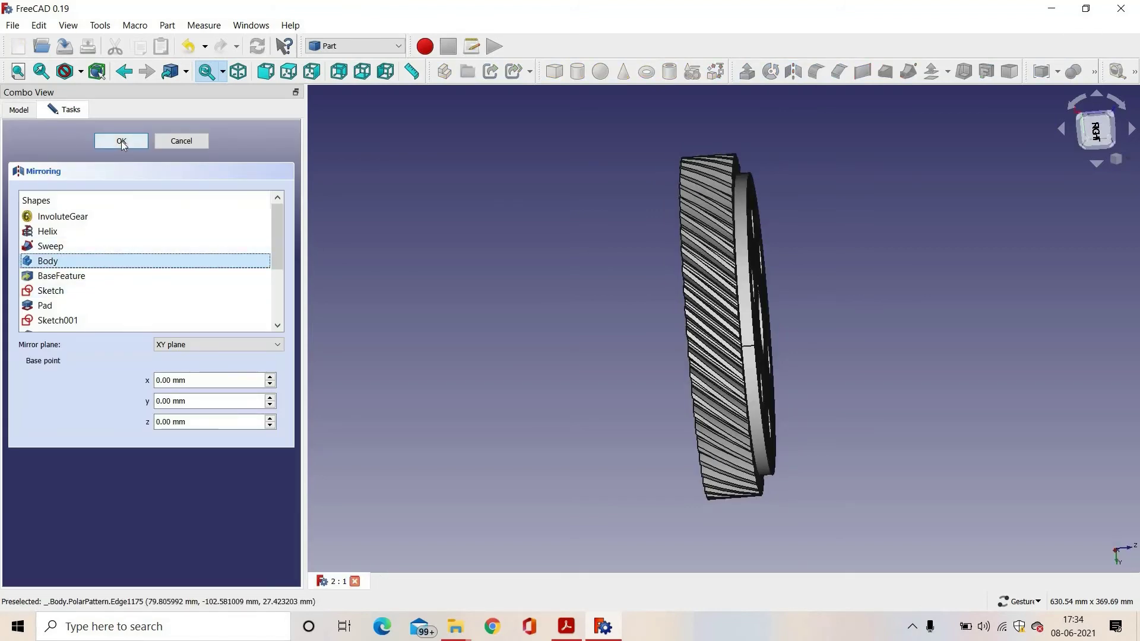
Step: Set the mirror plane's base point to z = 50 mm, at the gear's protruding end face, and create the mirrored gear
{"action": "left_click_drag", "start_coordinate": [916, 280], "coordinate": [750, 254]}
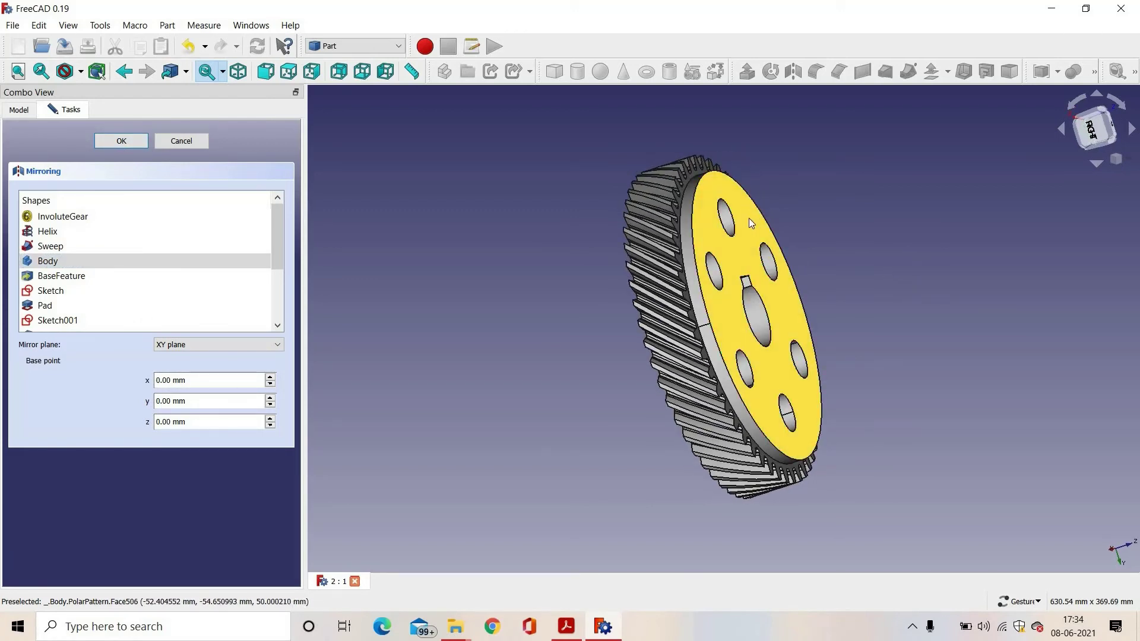
{"action": "left_click", "coordinate": [762, 274]}
{"action": "left_click", "coordinate": [763, 279]}
{"action": "left_click", "coordinate": [745, 261]}
{"action": "left_click", "coordinate": [743, 265]}
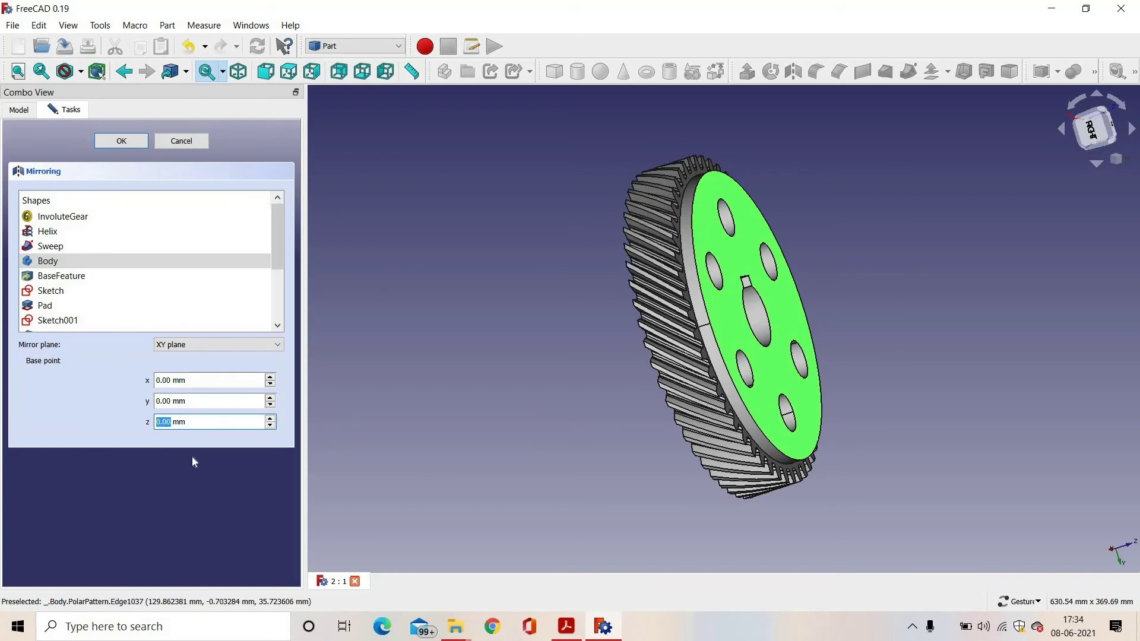
{"action": "type", "text": "5"}
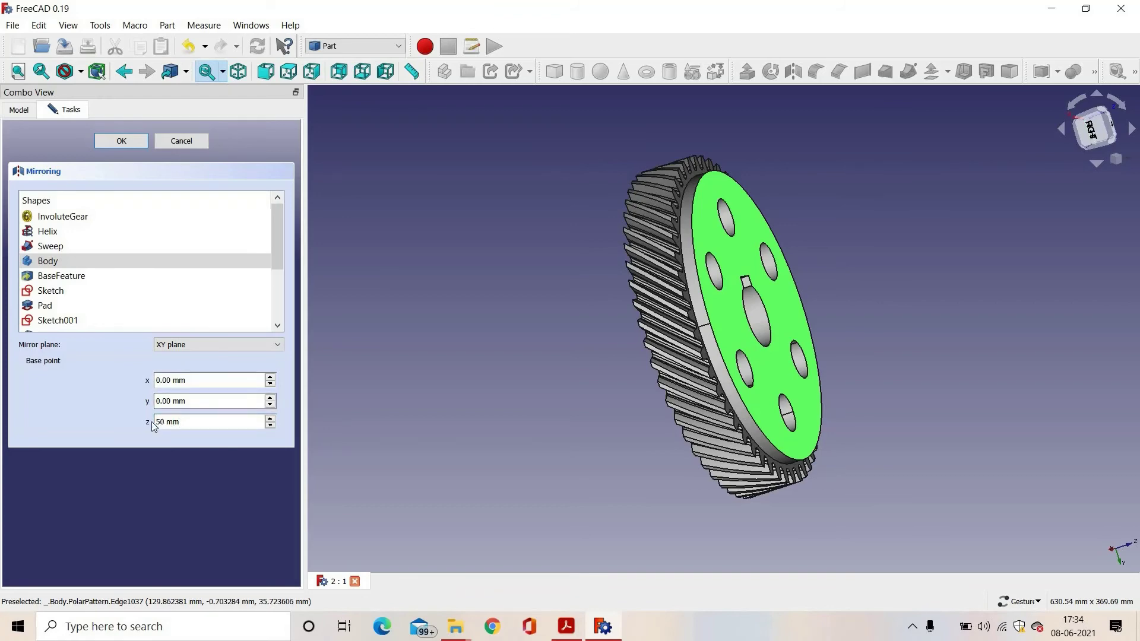
{"action": "left_click_drag", "start_coordinate": [181, 422], "coordinate": [152, 423]}
{"action": "left_click", "coordinate": [116, 140]}
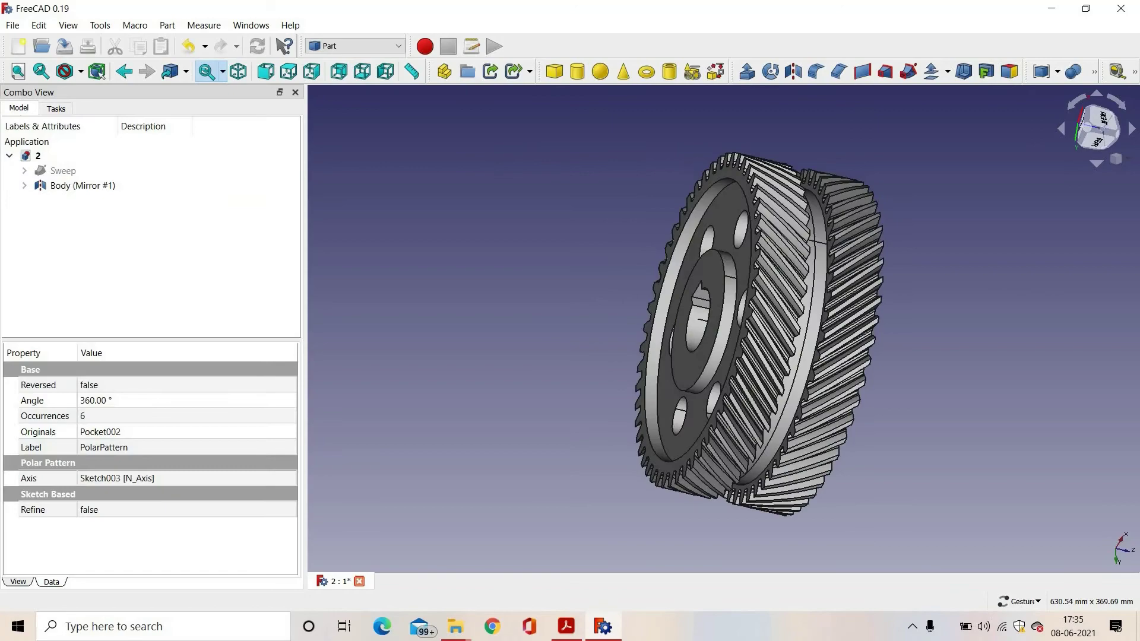
Step: Examine the double helical gear and select each half in turn to check whether the two are separate solids
{"action": "left_click_drag", "start_coordinate": [742, 237], "coordinate": [343, 207]}
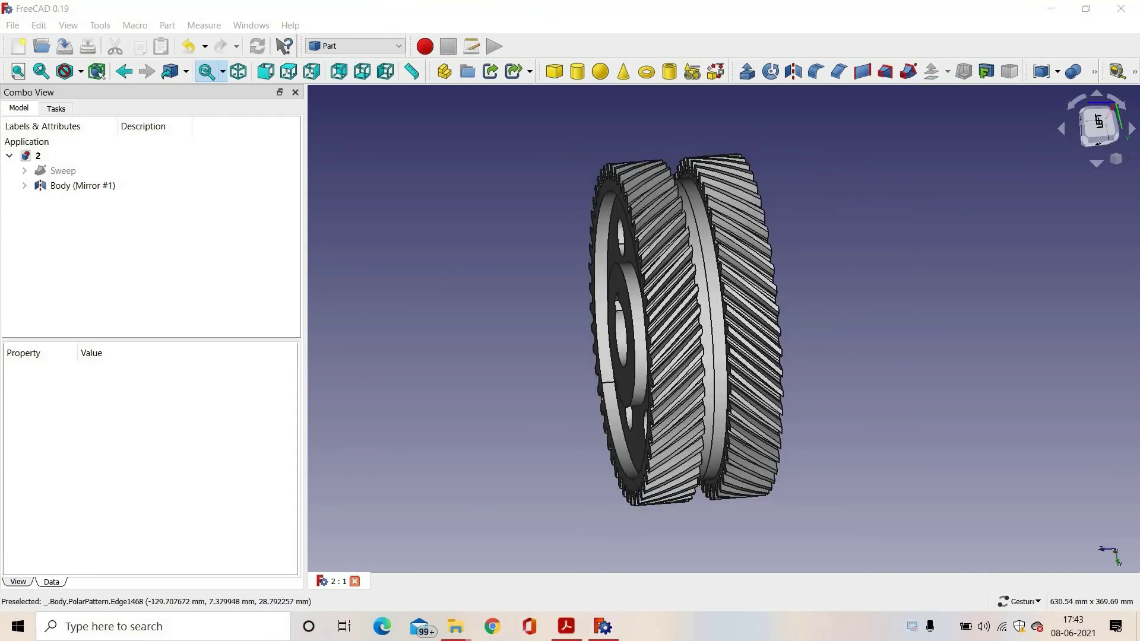
{"action": "left_click", "coordinate": [668, 268]}
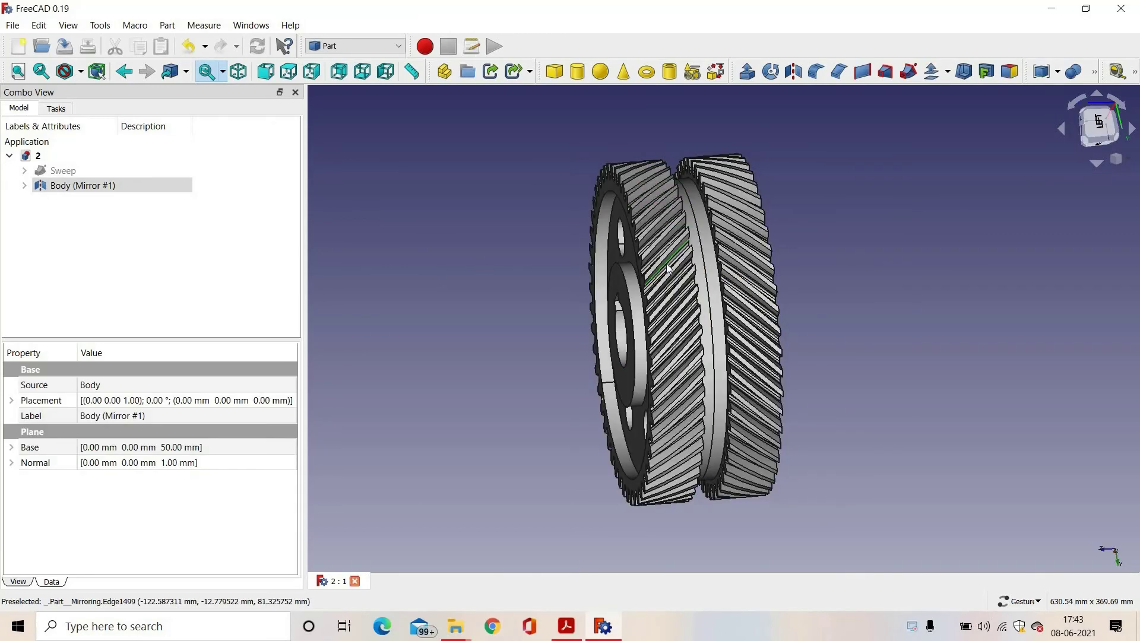
{"action": "left_click", "coordinate": [749, 263]}
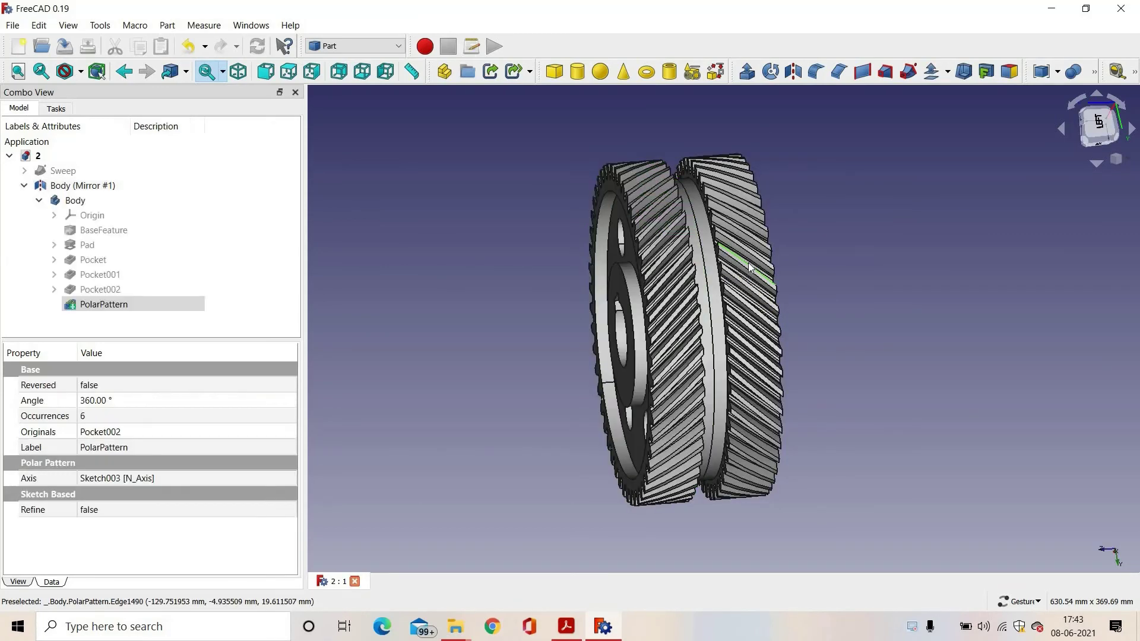
{"action": "left_click", "coordinate": [675, 270]}
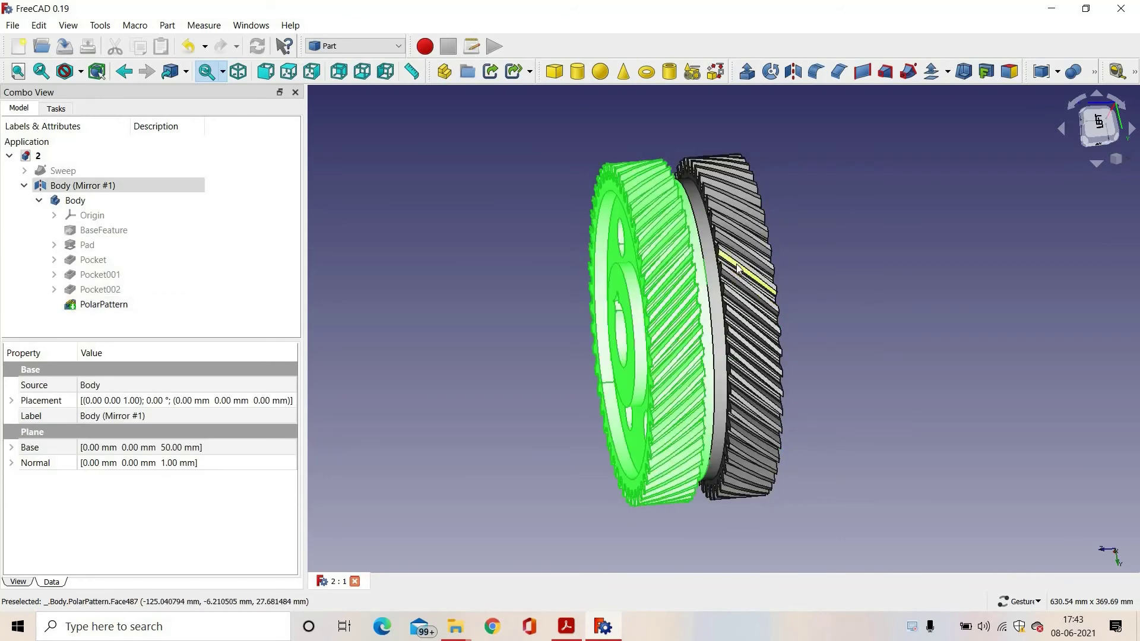
{"action": "left_click", "coordinate": [691, 270]}
{"action": "left_click", "coordinate": [683, 270]}
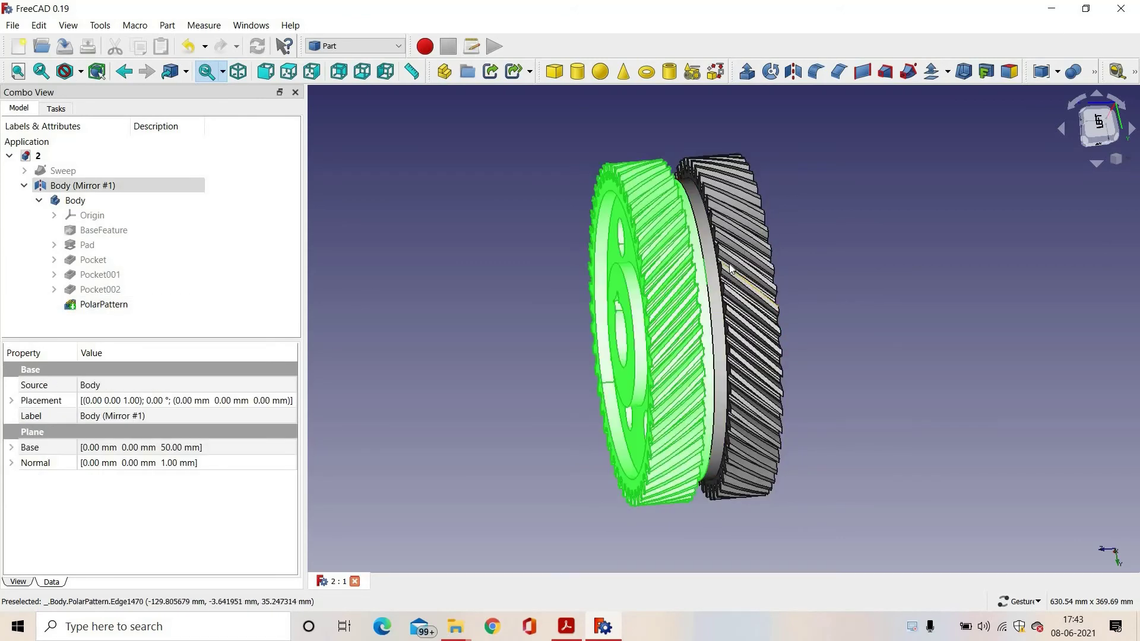
{"action": "left_click", "coordinate": [686, 270]}
{"action": "left_click", "coordinate": [684, 270]}
{"action": "left_click", "coordinate": [690, 272]}
{"action": "left_click", "coordinate": [679, 269]}
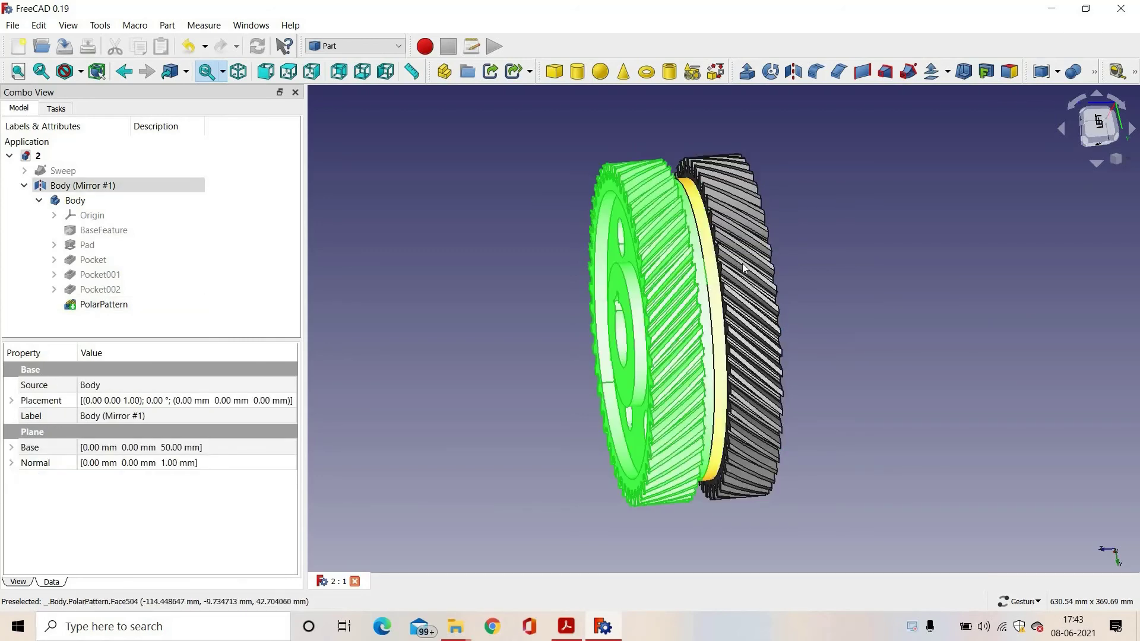
{"action": "left_click", "coordinate": [742, 263]}
{"action": "left_click", "coordinate": [665, 272]}
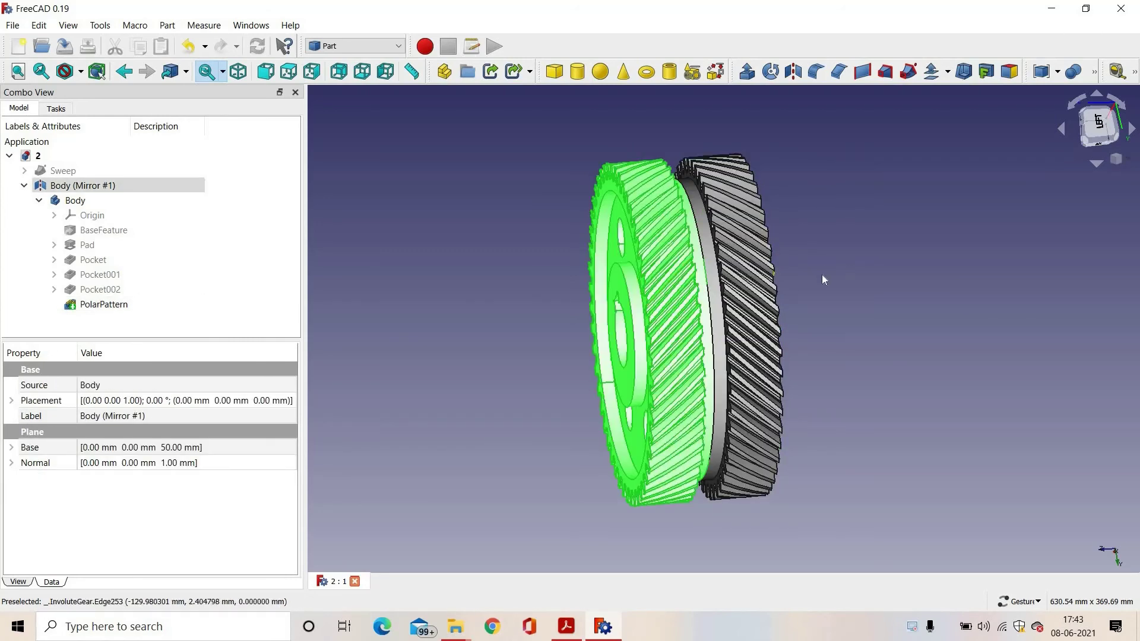
{"action": "left_click", "coordinate": [822, 274]}
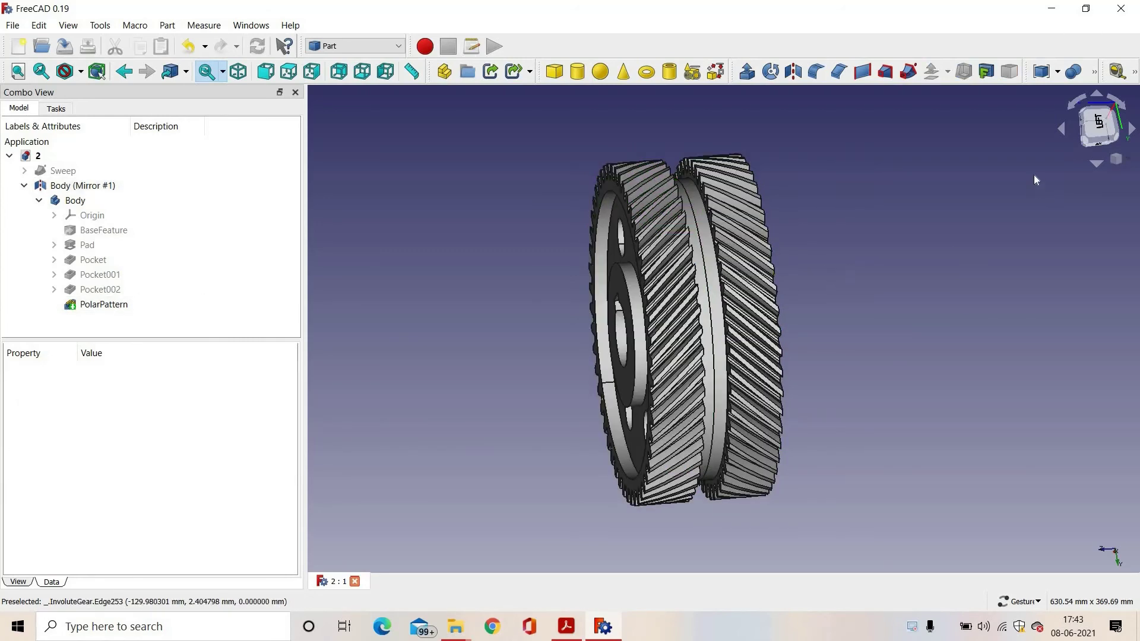
Step: Fuse Body with Body (Mirror #1) in a Boolean union and select the gear to check that both halves are joined
{"action": "left_click", "coordinate": [1074, 74]}
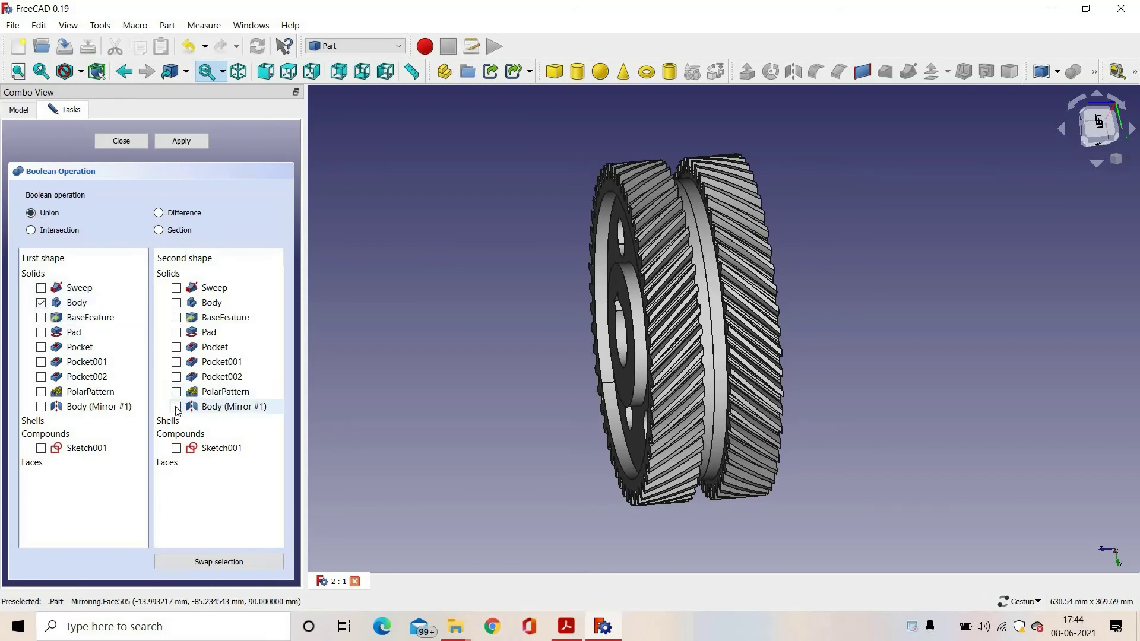
{"action": "left_click", "coordinate": [181, 142]}
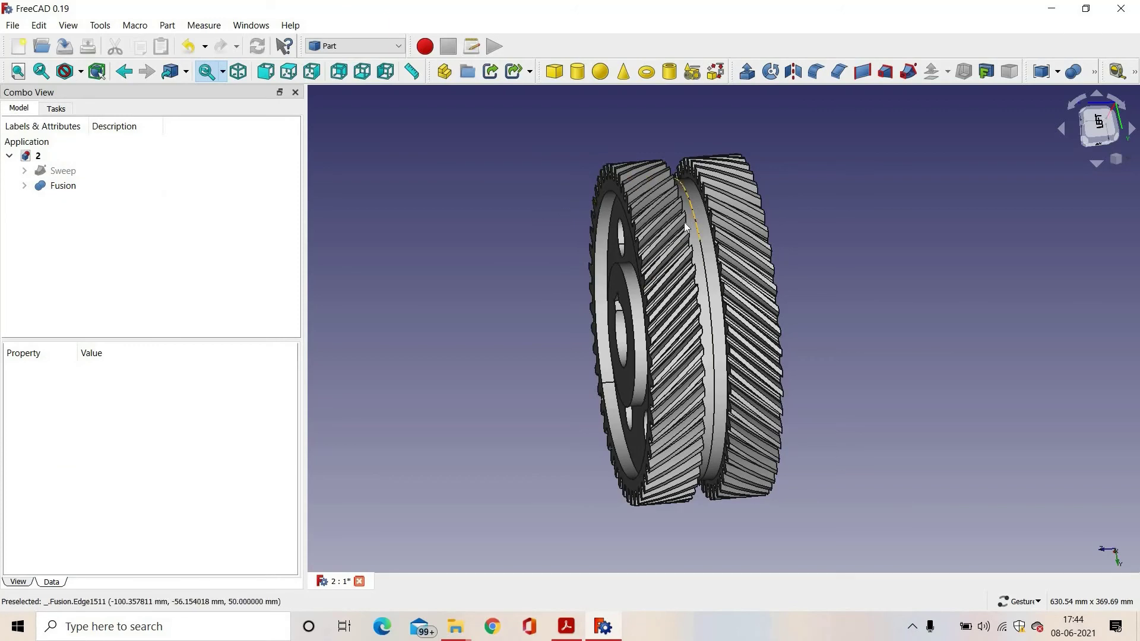
{"action": "left_click", "coordinate": [669, 233]}
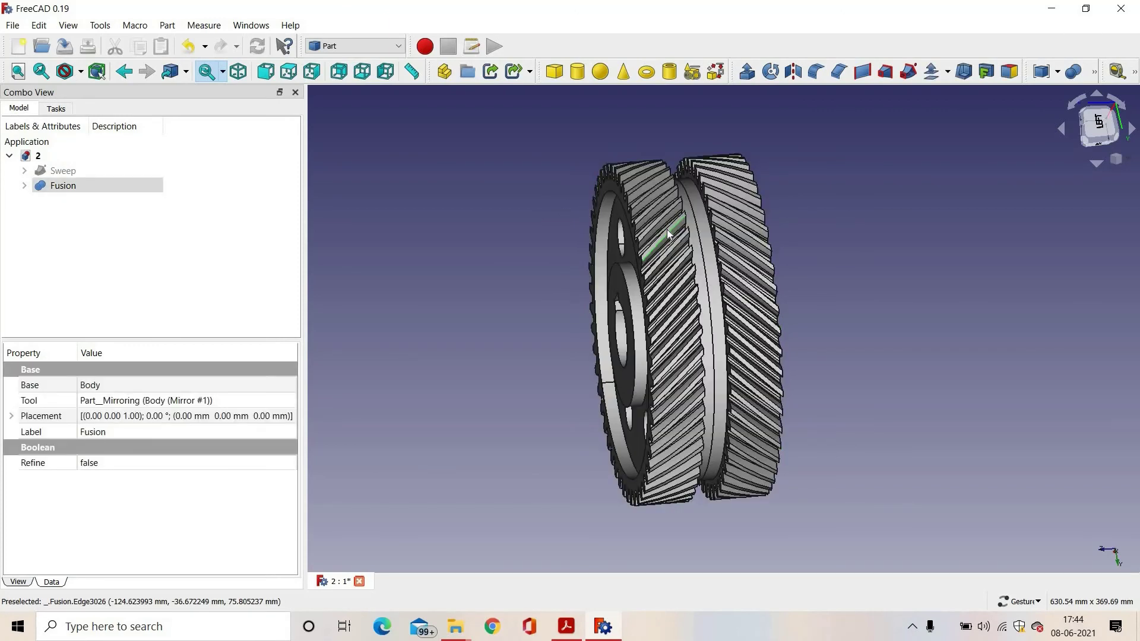
{"action": "left_click", "coordinate": [673, 231]}
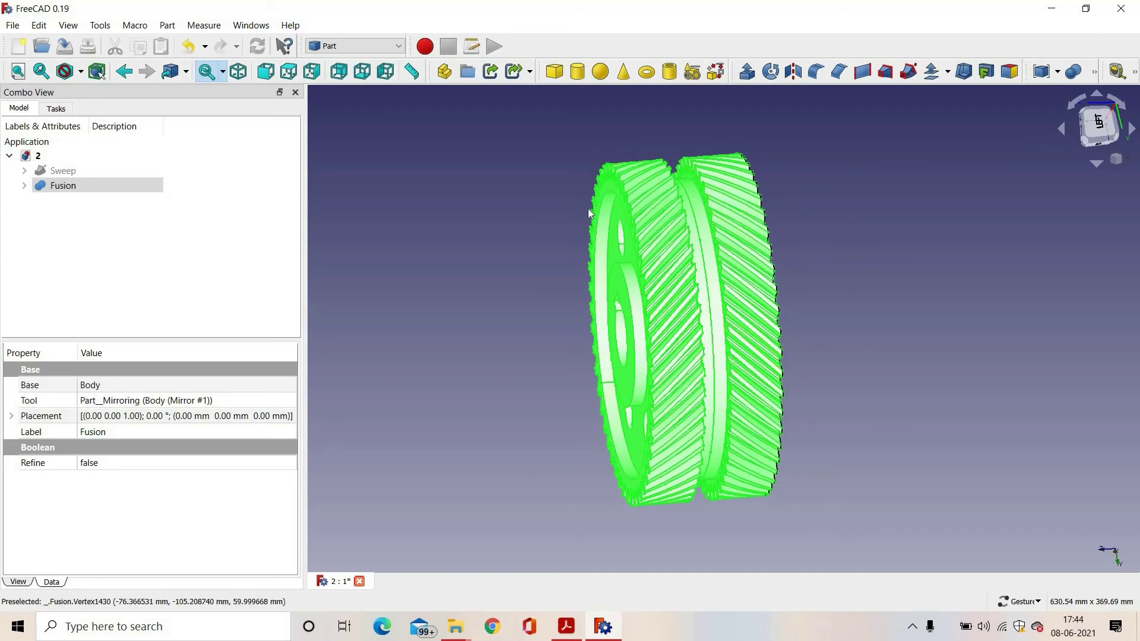
{"action": "left_click", "coordinate": [864, 266]}
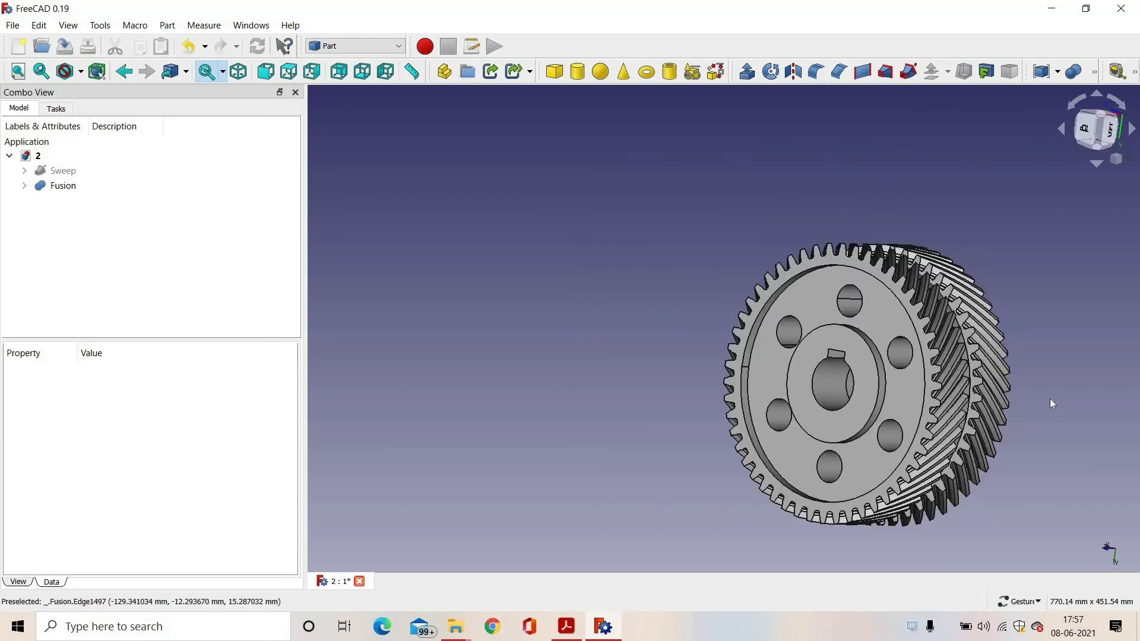
Step: Start an edge fillet on the Fusion shape, using edge selection
{"action": "scroll", "coordinate": [1048, 397], "scroll_direction": "up", "scroll_amount": 2}
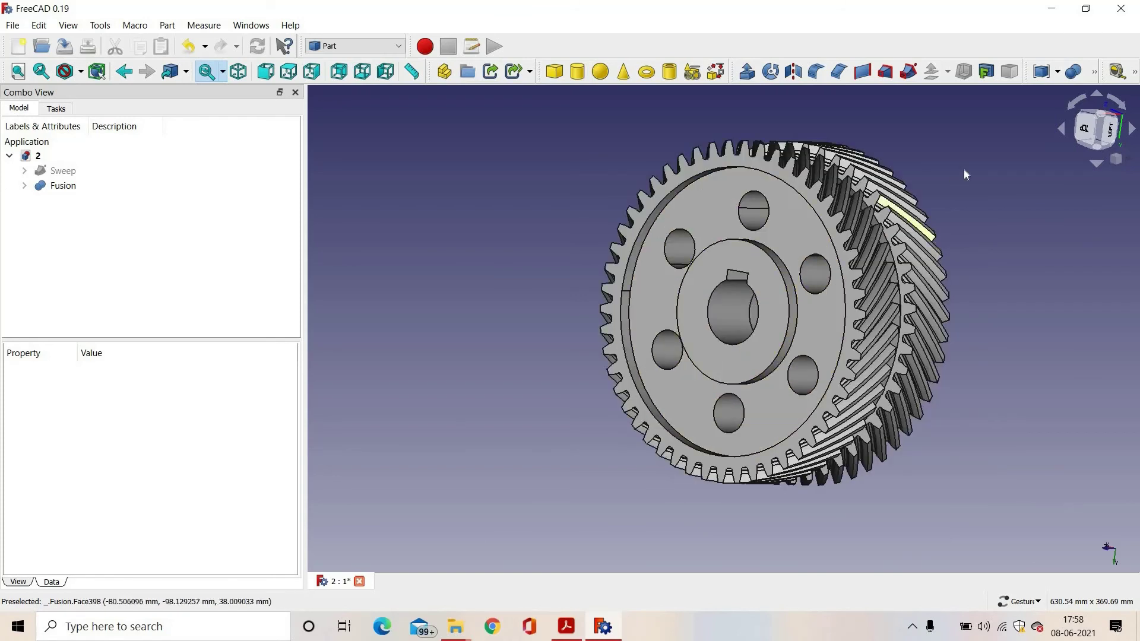
{"action": "left_click", "coordinate": [817, 72]}
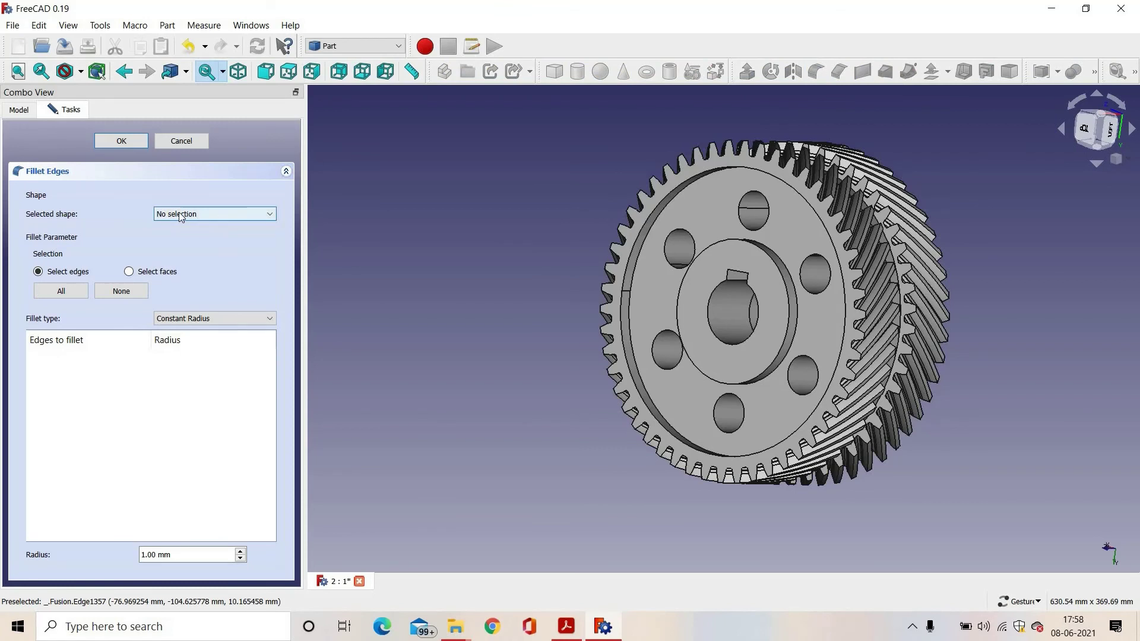
{"action": "left_click", "coordinate": [252, 215]}
{"action": "scroll", "coordinate": [214, 279], "scroll_direction": "down", "scroll_amount": 3}
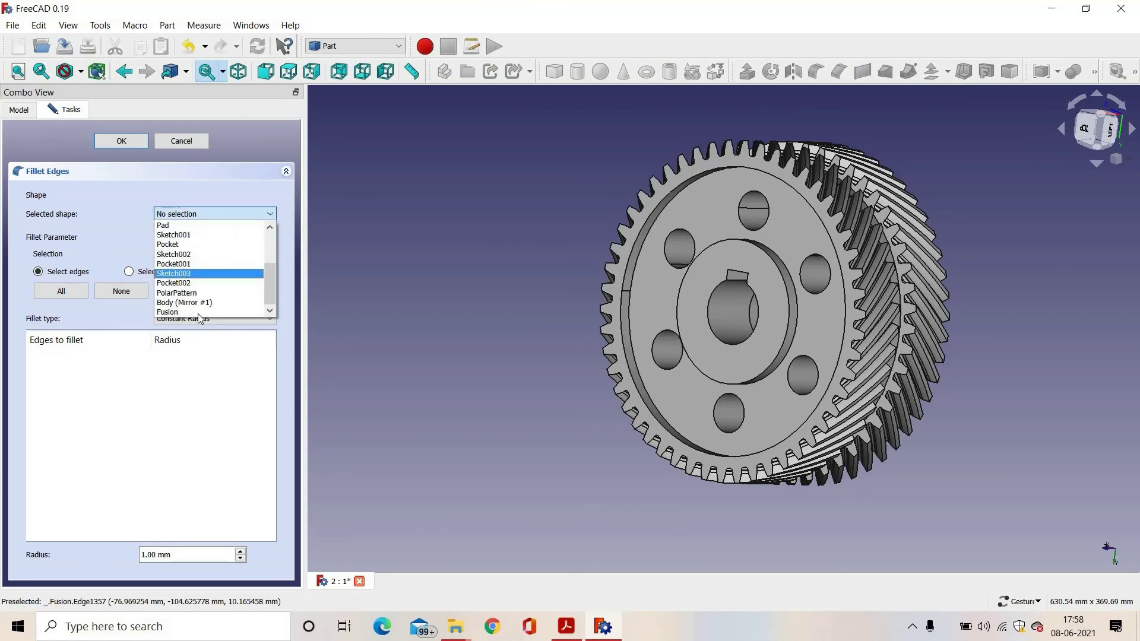
{"action": "left_click", "coordinate": [196, 313]}
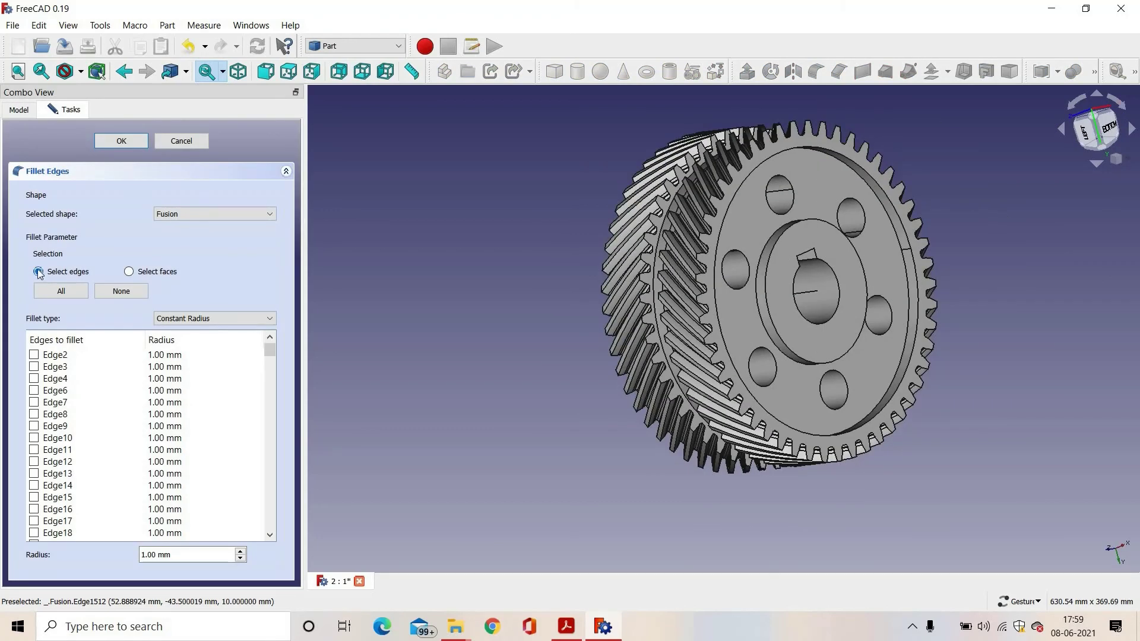
{"action": "scroll", "coordinate": [878, 285], "scroll_direction": "up", "scroll_amount": 2}
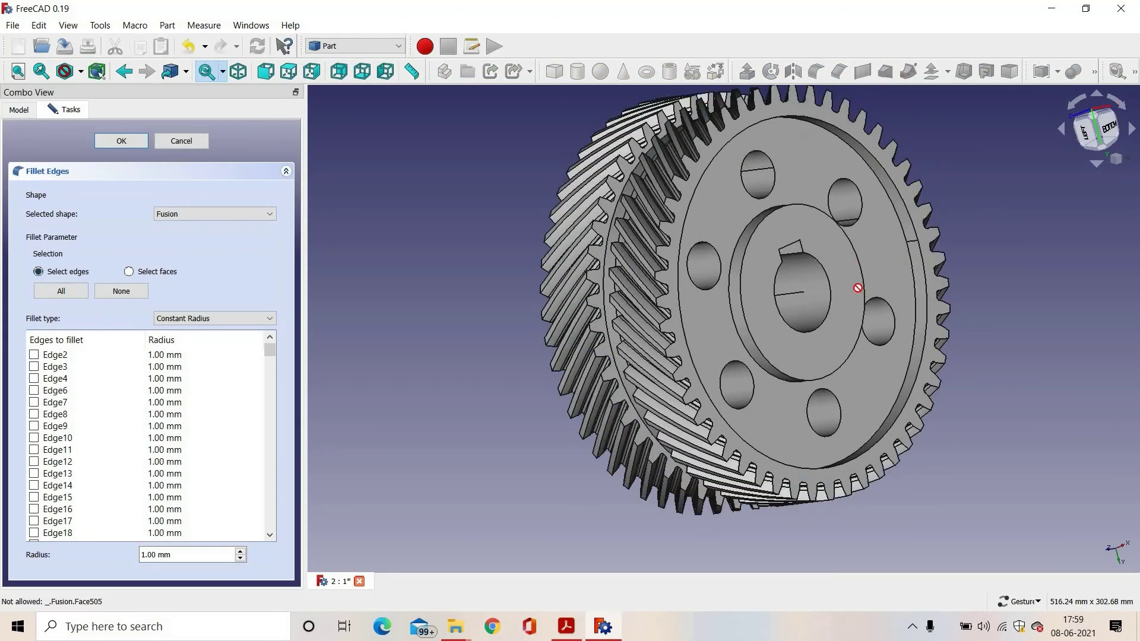
Step: Select the bore edge and the hub's outer and base circular edges on the gear's front side for the fillet
{"action": "left_click", "coordinate": [829, 297]}
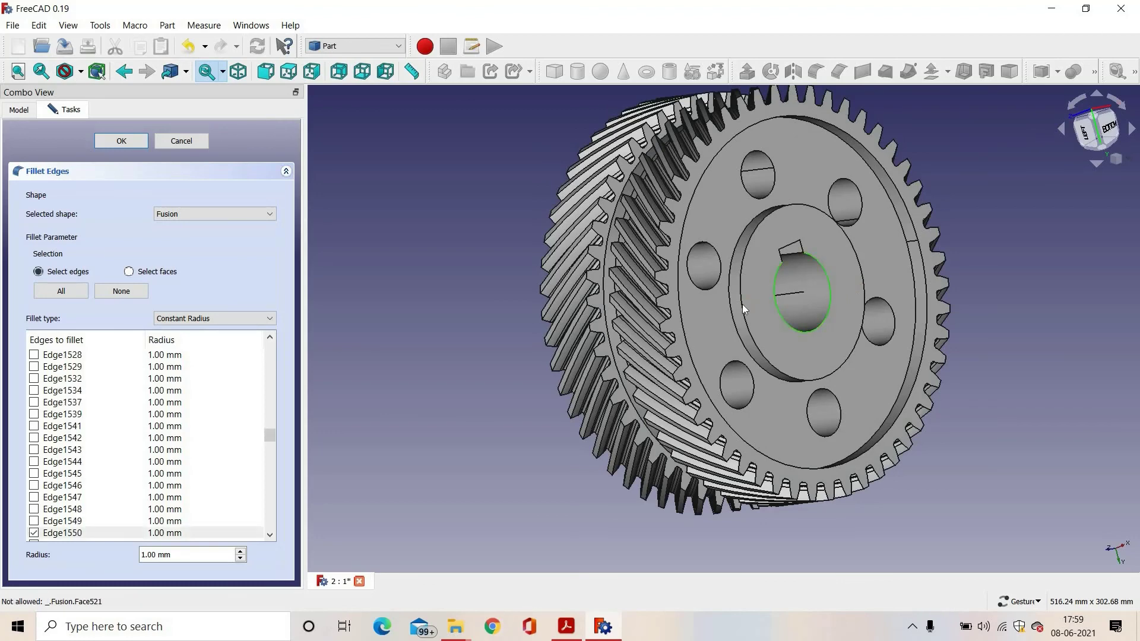
{"action": "left_click", "coordinate": [733, 304]}
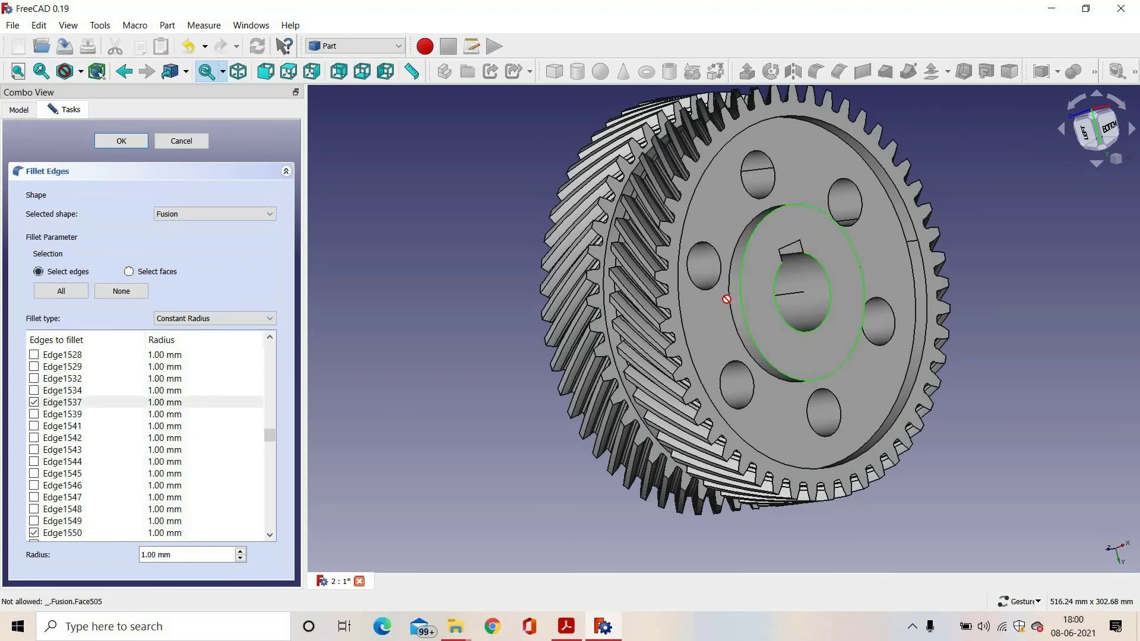
{"action": "scroll", "coordinate": [729, 293], "scroll_direction": "up", "scroll_amount": 5}
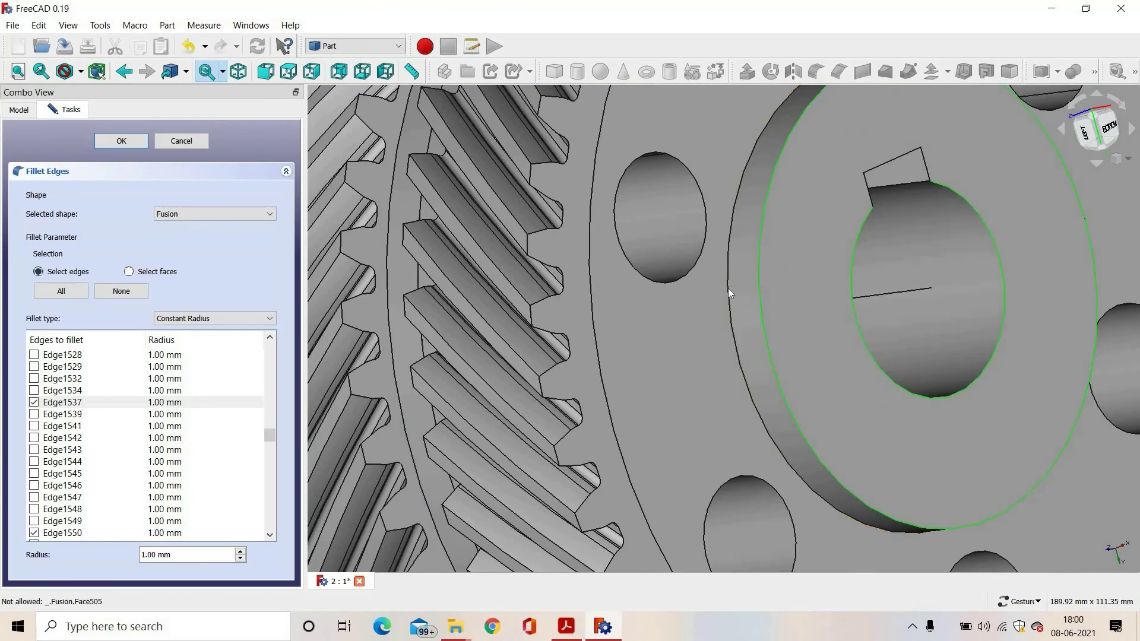
{"action": "left_click", "coordinate": [728, 287]}
{"action": "scroll", "coordinate": [728, 287], "scroll_direction": "down", "scroll_amount": 7}
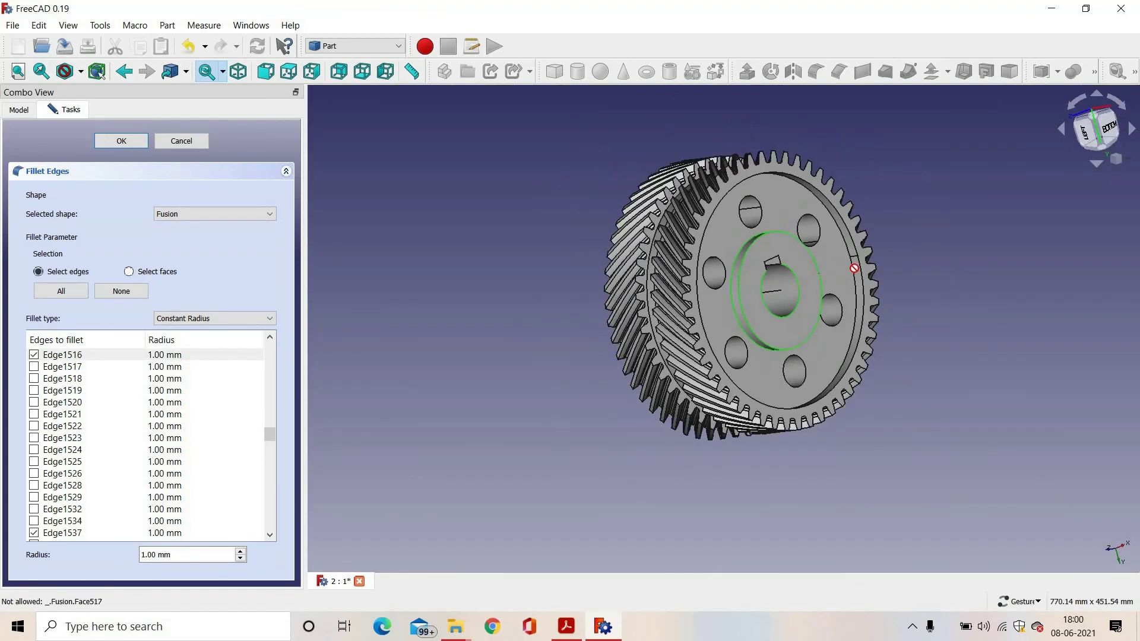
Step: Add the inner and outer circular edges of the recess below the teeth to the fillet selection
{"action": "scroll", "coordinate": [854, 268], "scroll_direction": "up", "scroll_amount": 4}
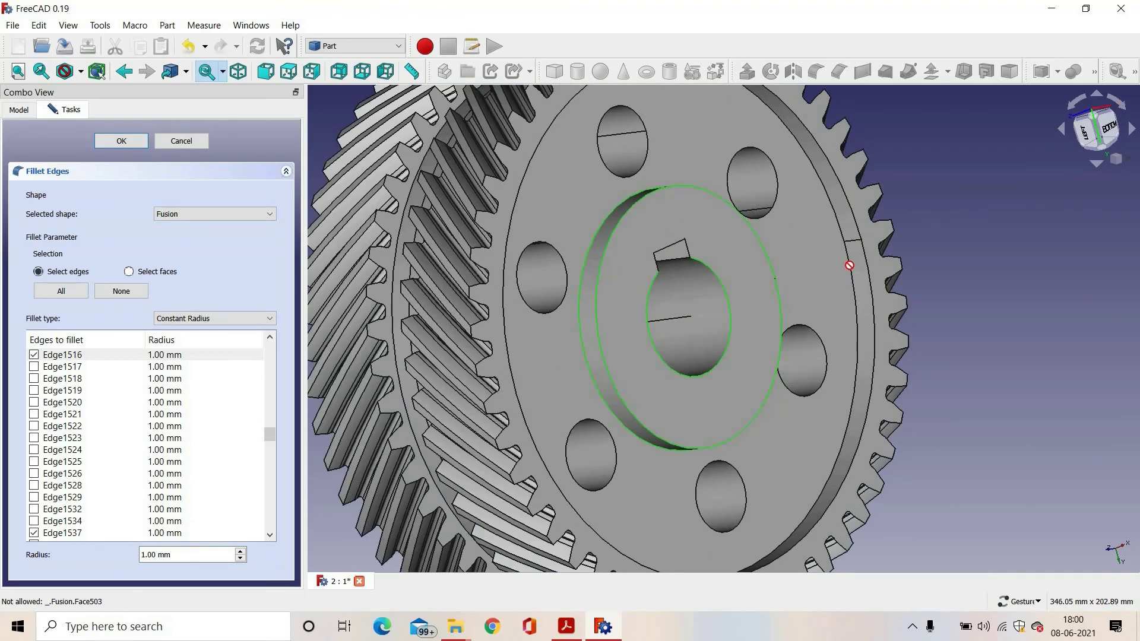
{"action": "scroll", "coordinate": [850, 266], "scroll_direction": "up", "scroll_amount": 5}
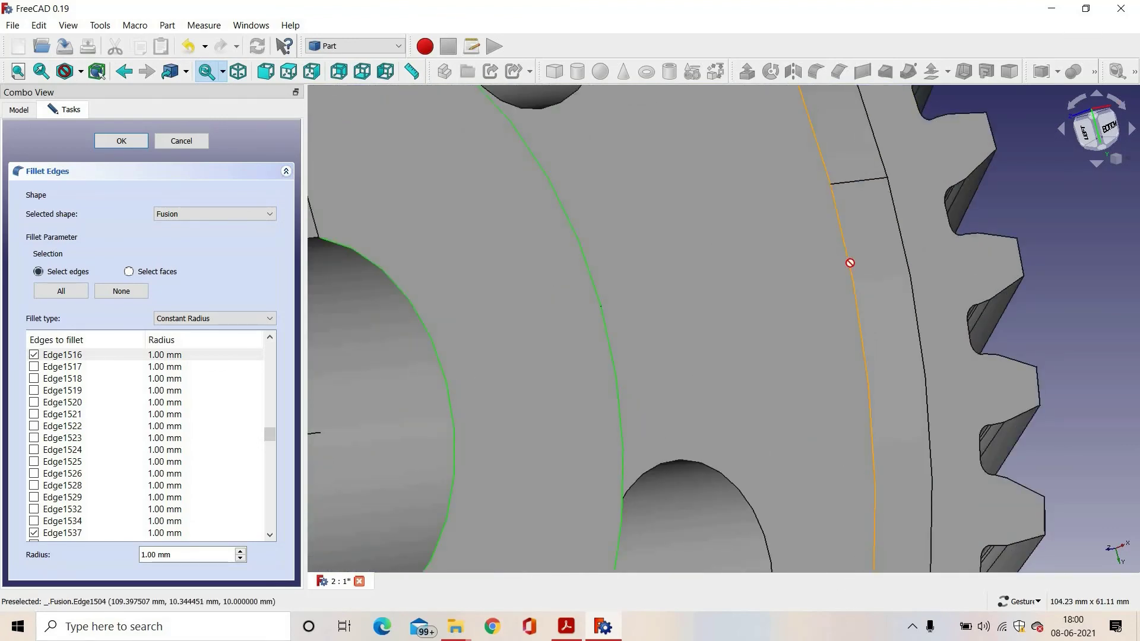
{"action": "left_click", "coordinate": [853, 261]}
{"action": "scroll", "coordinate": [915, 257], "scroll_direction": "down", "scroll_amount": 3}
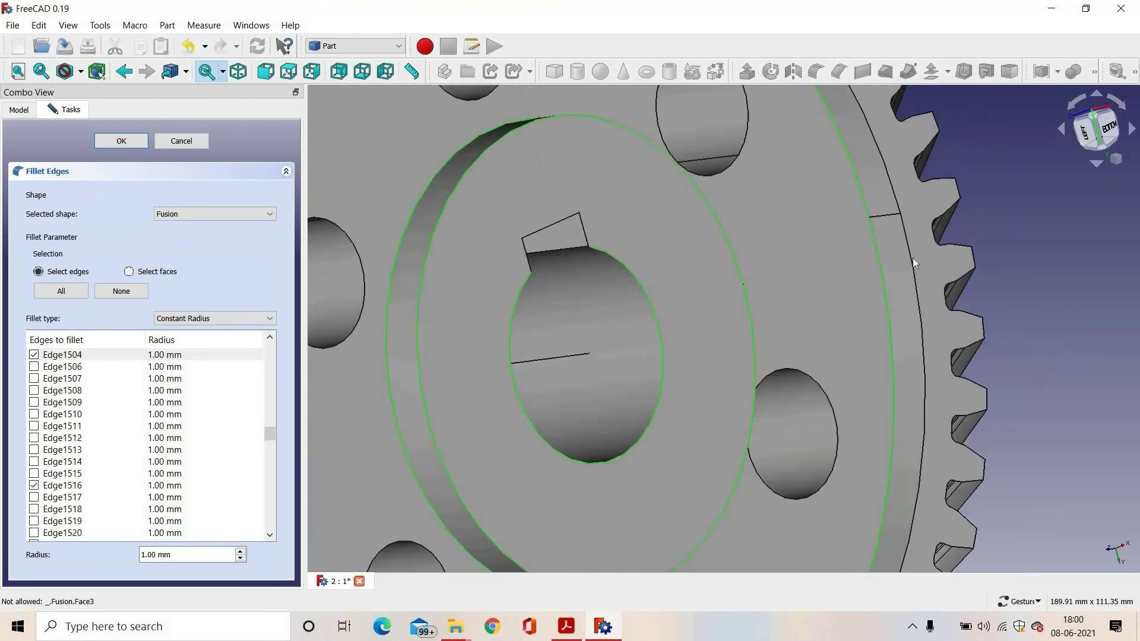
{"action": "left_click", "coordinate": [913, 258]}
{"action": "scroll", "coordinate": [912, 261], "scroll_direction": "down", "scroll_amount": 4}
{"action": "scroll", "coordinate": [941, 262], "scroll_direction": "down", "scroll_amount": 3}
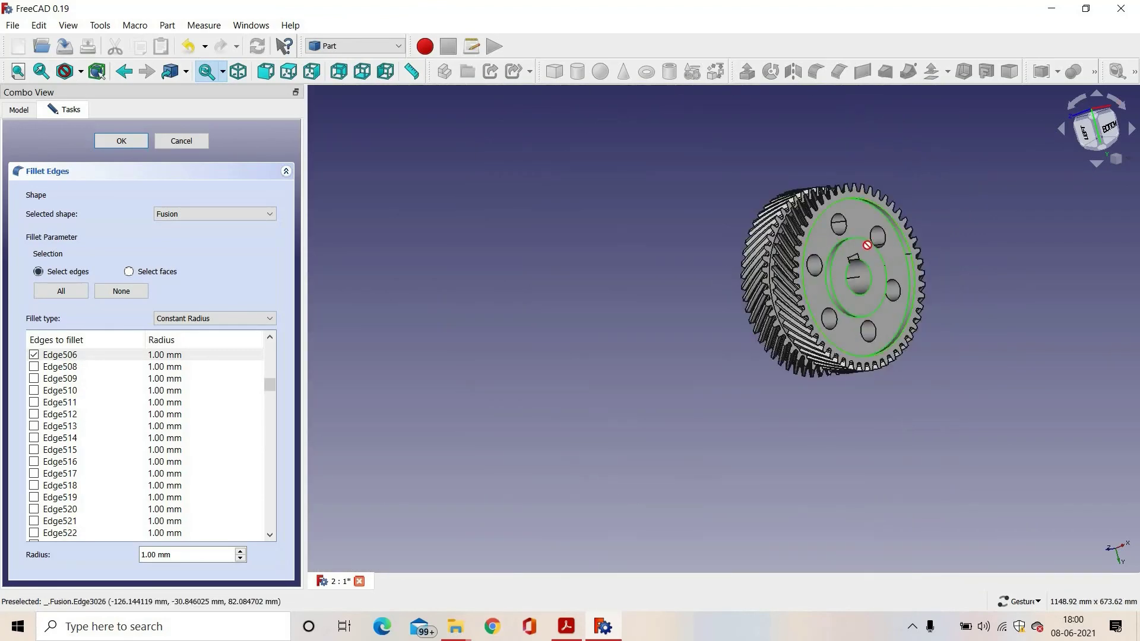
{"action": "scroll", "coordinate": [943, 263], "scroll_direction": "up", "scroll_amount": 2}
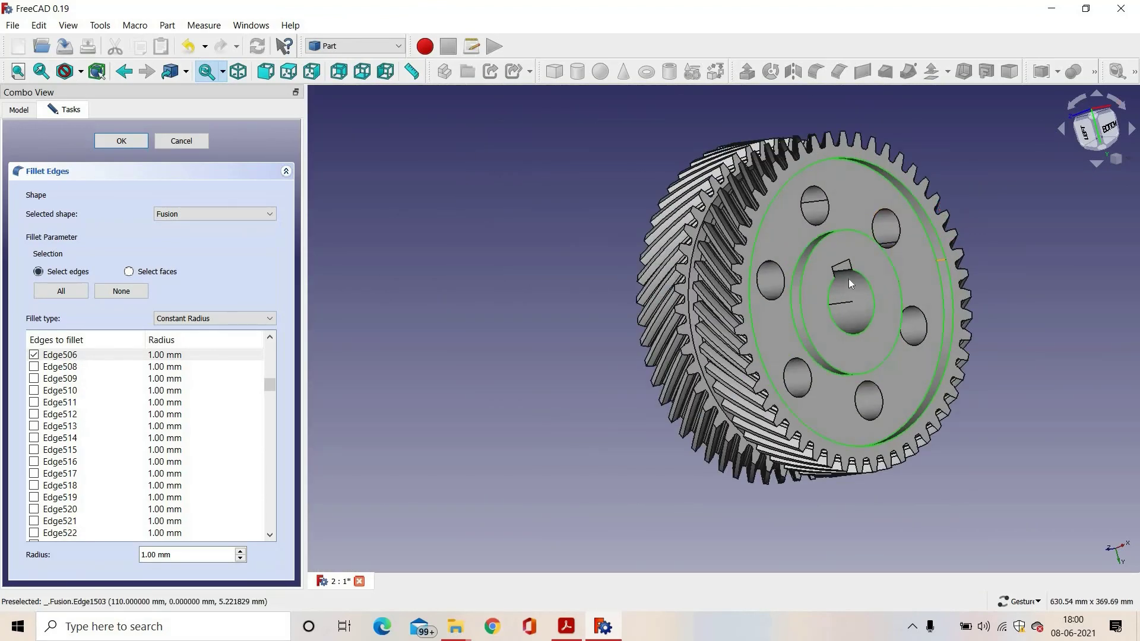
Step: Add the outer and inner circular edges of the recess on the gear's opposite side to the fillet selection
{"action": "scroll", "coordinate": [849, 279], "scroll_direction": "up", "scroll_amount": 3}
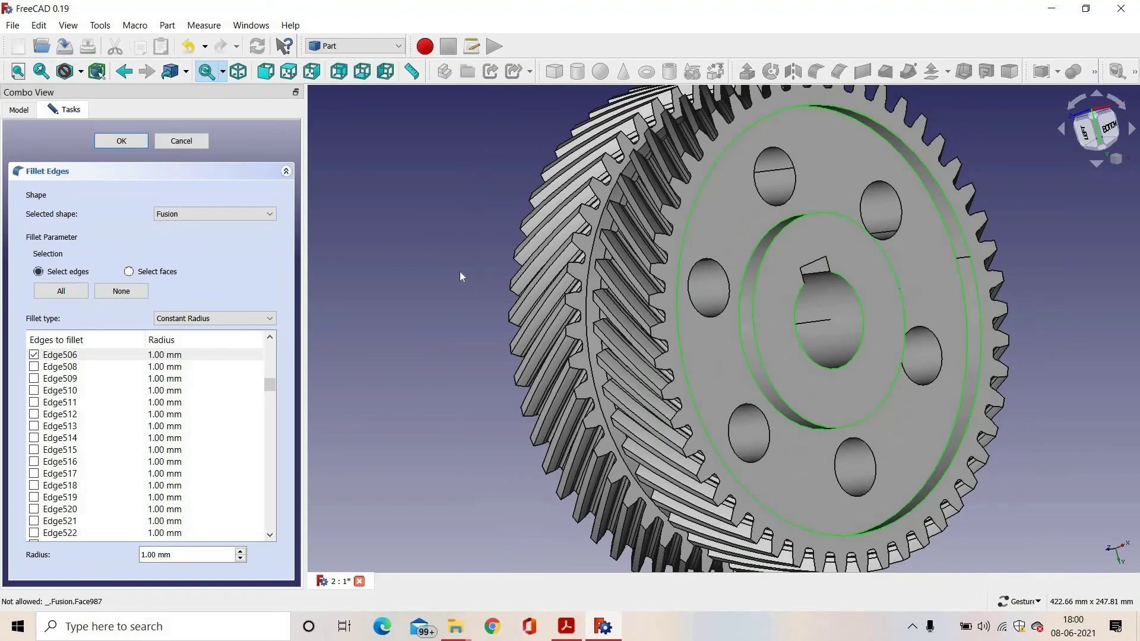
{"action": "left_click_drag", "start_coordinate": [644, 283], "coordinate": [688, 306]}
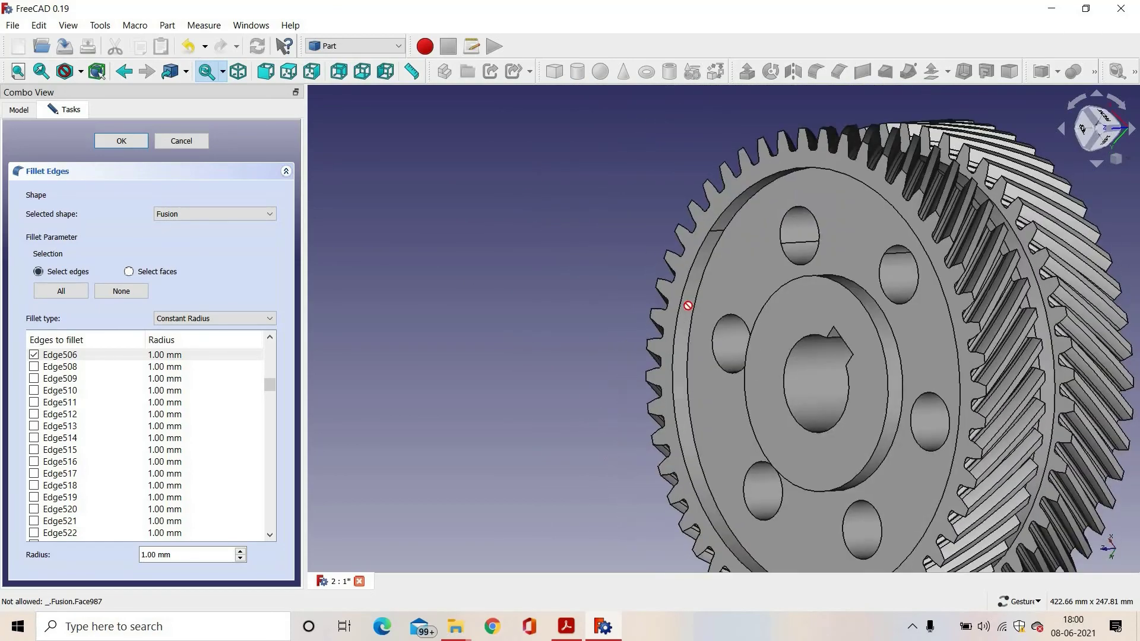
{"action": "scroll", "coordinate": [658, 308], "scroll_direction": "up", "scroll_amount": 5}
{"action": "left_click", "coordinate": [658, 309]}
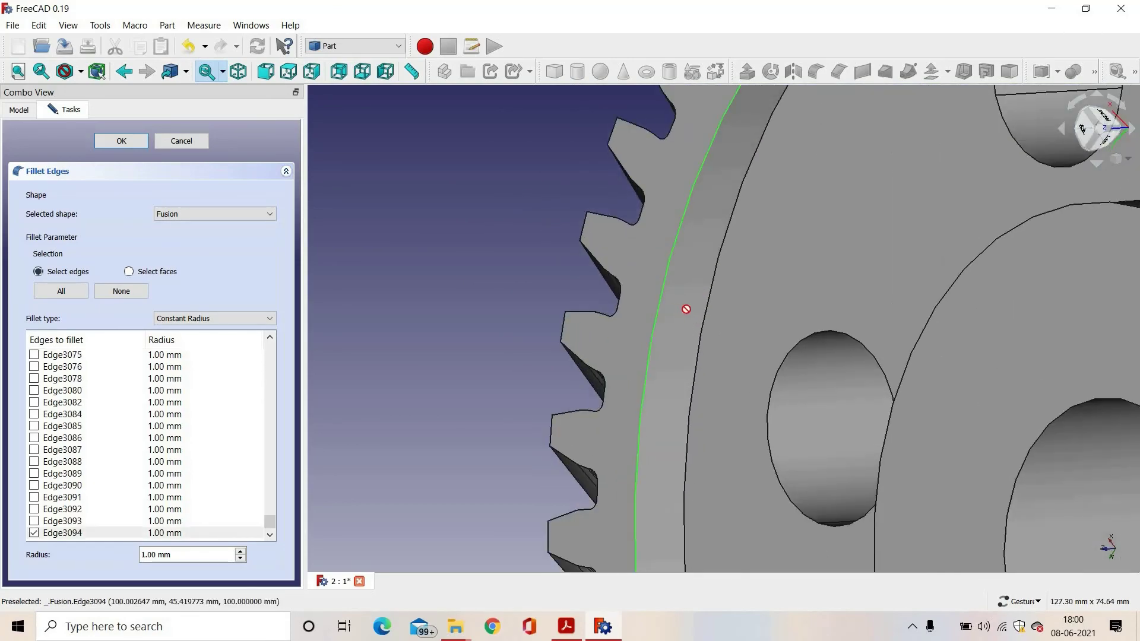
{"action": "left_click", "coordinate": [707, 309]}
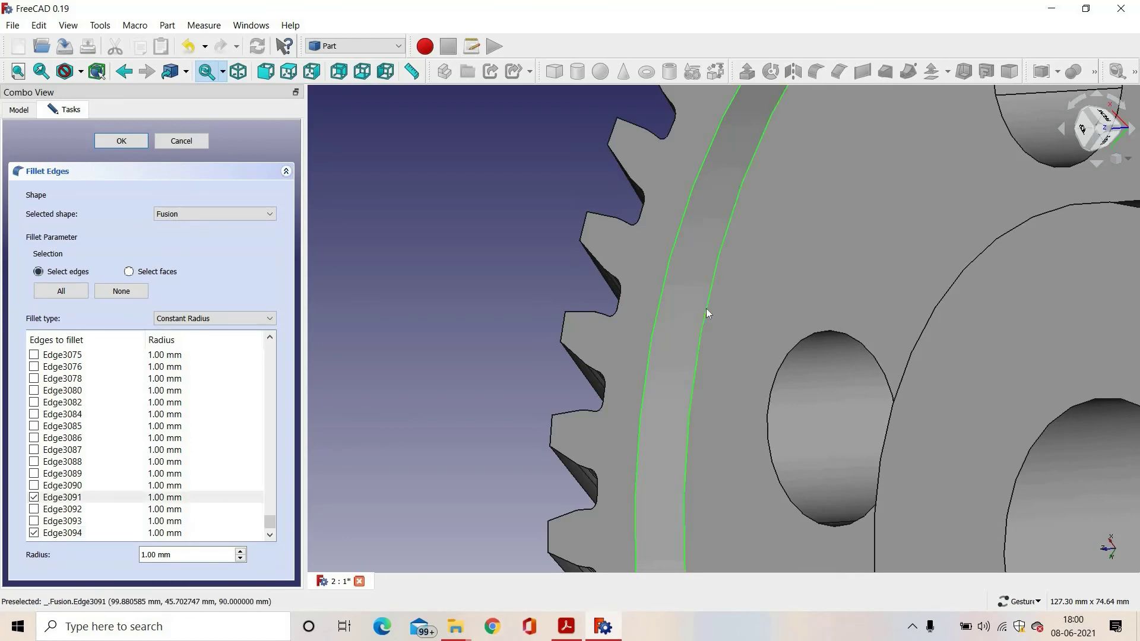
Step: Add the hub's outer edge, the bore edge and the hub's base edge on the opposite side to the fillet selection
{"action": "scroll", "coordinate": [707, 309], "scroll_direction": "down", "scroll_amount": 5}
{"action": "scroll", "coordinate": [805, 351], "scroll_direction": "down", "scroll_amount": 5}
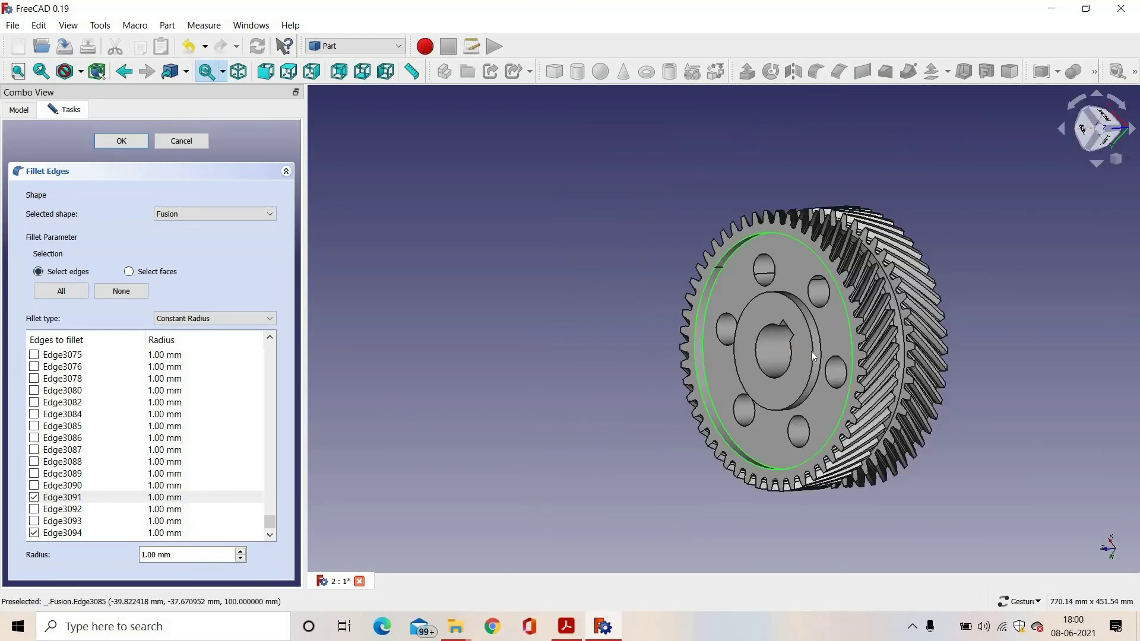
{"action": "left_click", "coordinate": [811, 351]}
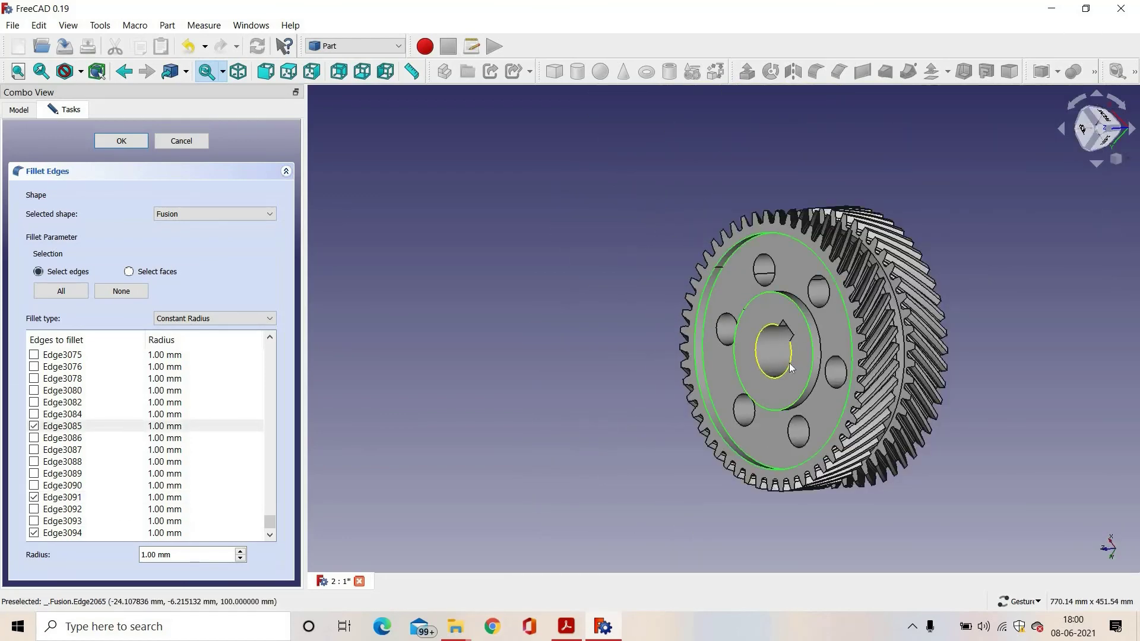
{"action": "left_click", "coordinate": [792, 368]}
{"action": "scroll", "coordinate": [820, 354], "scroll_direction": "up", "scroll_amount": 5}
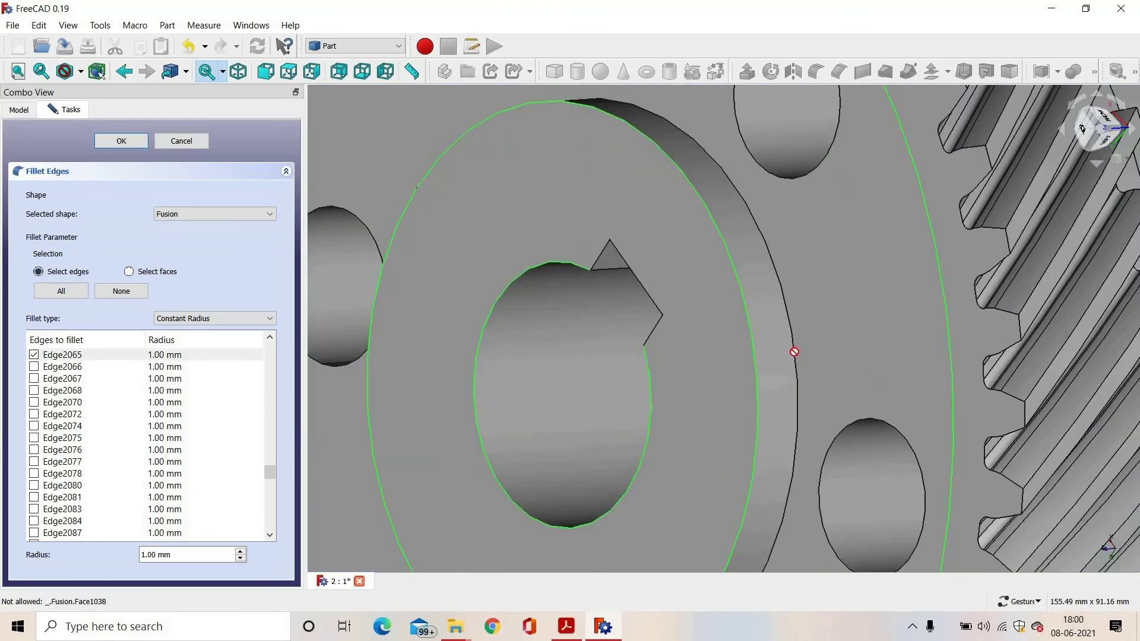
{"action": "left_click", "coordinate": [793, 352]}
Step: Set the fillet radius to 2 mm for the selected edges, apply the fillet and inspect the rounded edges on the gear
{"action": "scroll", "coordinate": [793, 351], "scroll_direction": "down", "scroll_amount": 5}
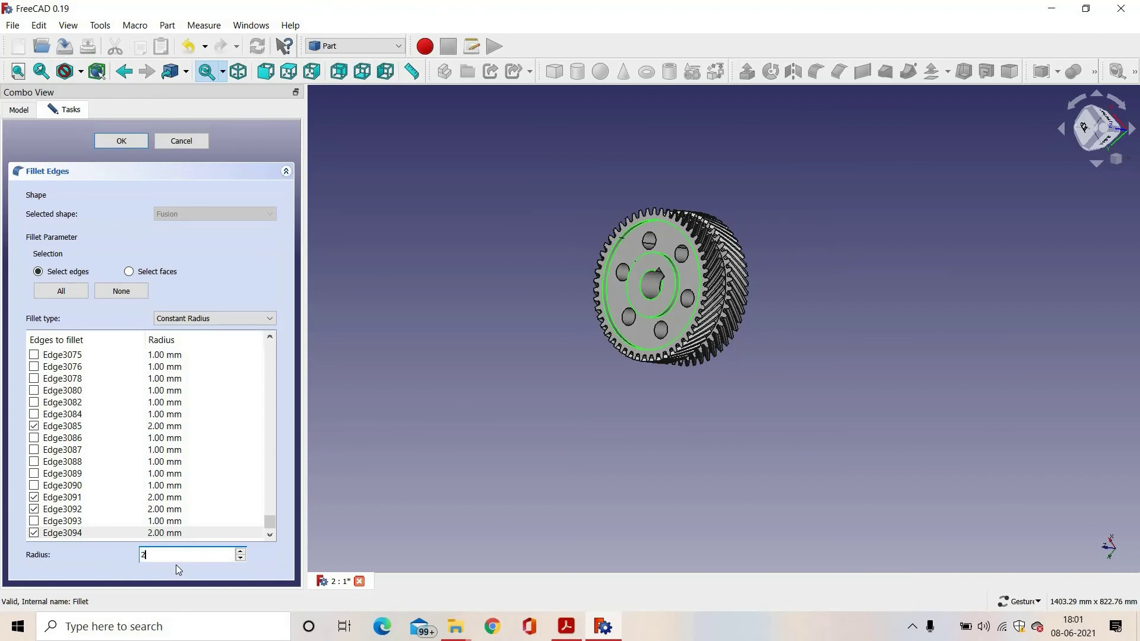
{"action": "type", "text": "2"}
{"action": "left_click", "coordinate": [116, 141]}
{"action": "scroll", "coordinate": [780, 333], "scroll_direction": "up", "scroll_amount": 5}
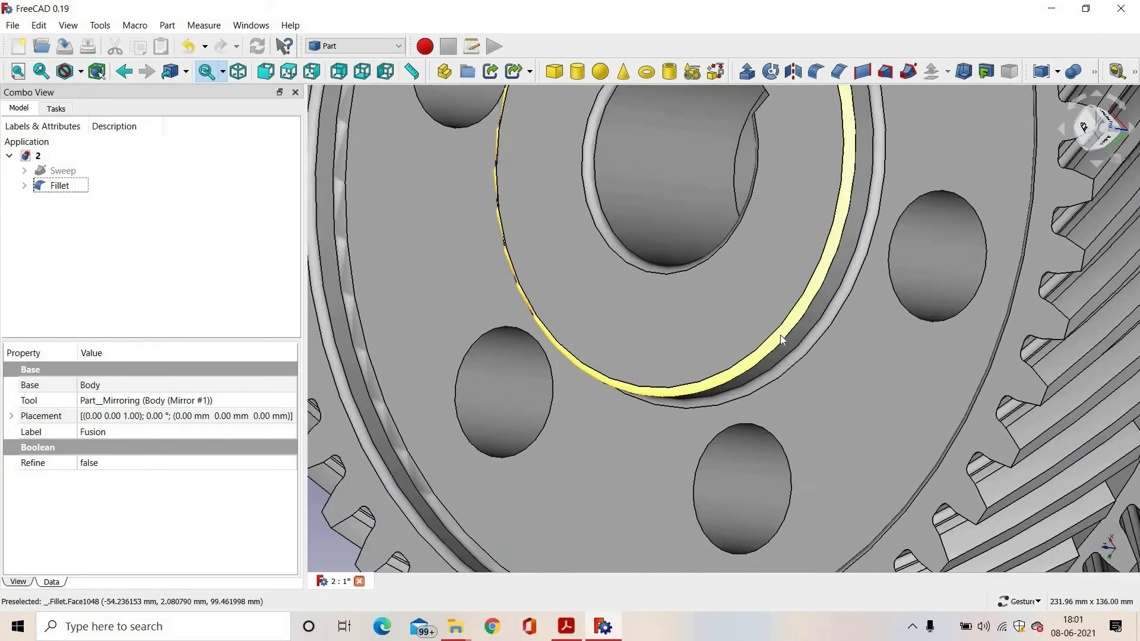
{"action": "scroll", "coordinate": [780, 335], "scroll_direction": "down", "scroll_amount": 2}
{"action": "scroll", "coordinate": [1021, 233], "scroll_direction": "down", "scroll_amount": 2}
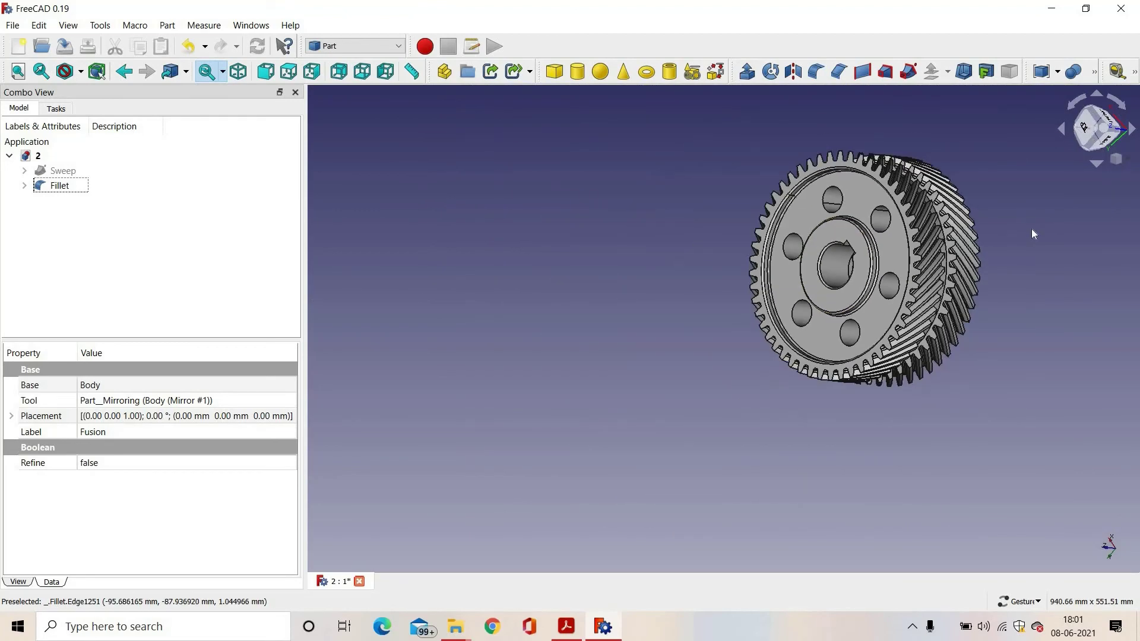
{"action": "scroll", "coordinate": [1031, 230], "scroll_direction": "up", "scroll_amount": 1}
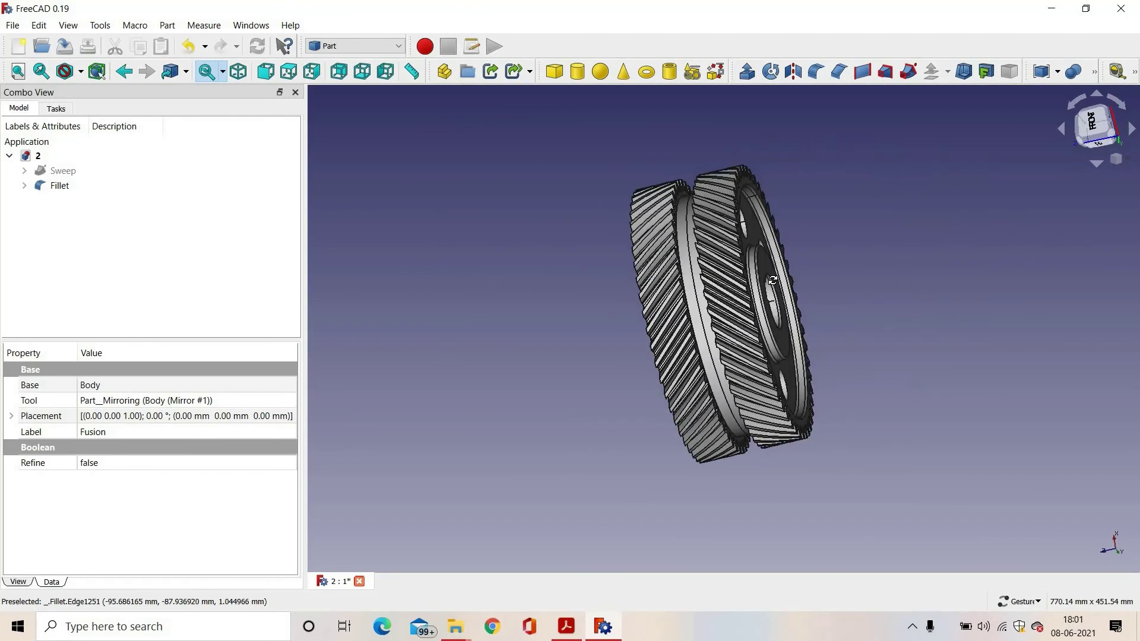